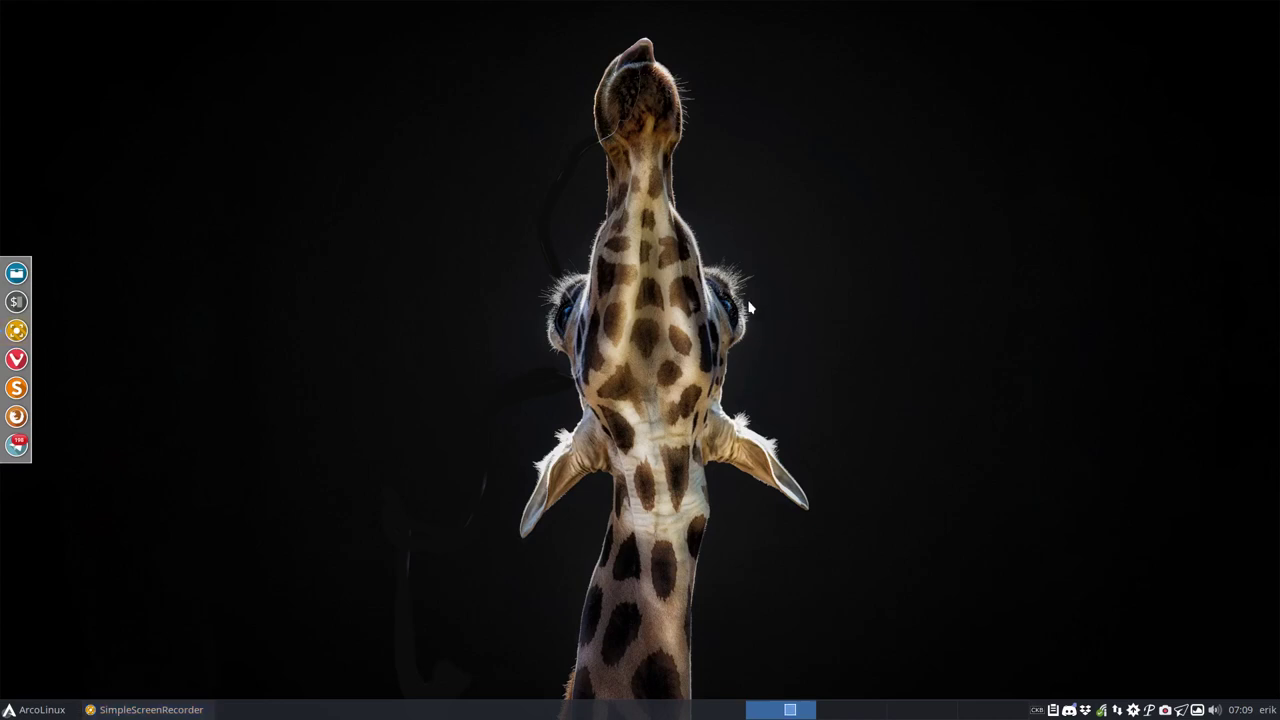
# - Check system info in a terminal, then look over the panel's audio and media player popup
pyautogui.hotkey('ctrl', 'alt', 't')
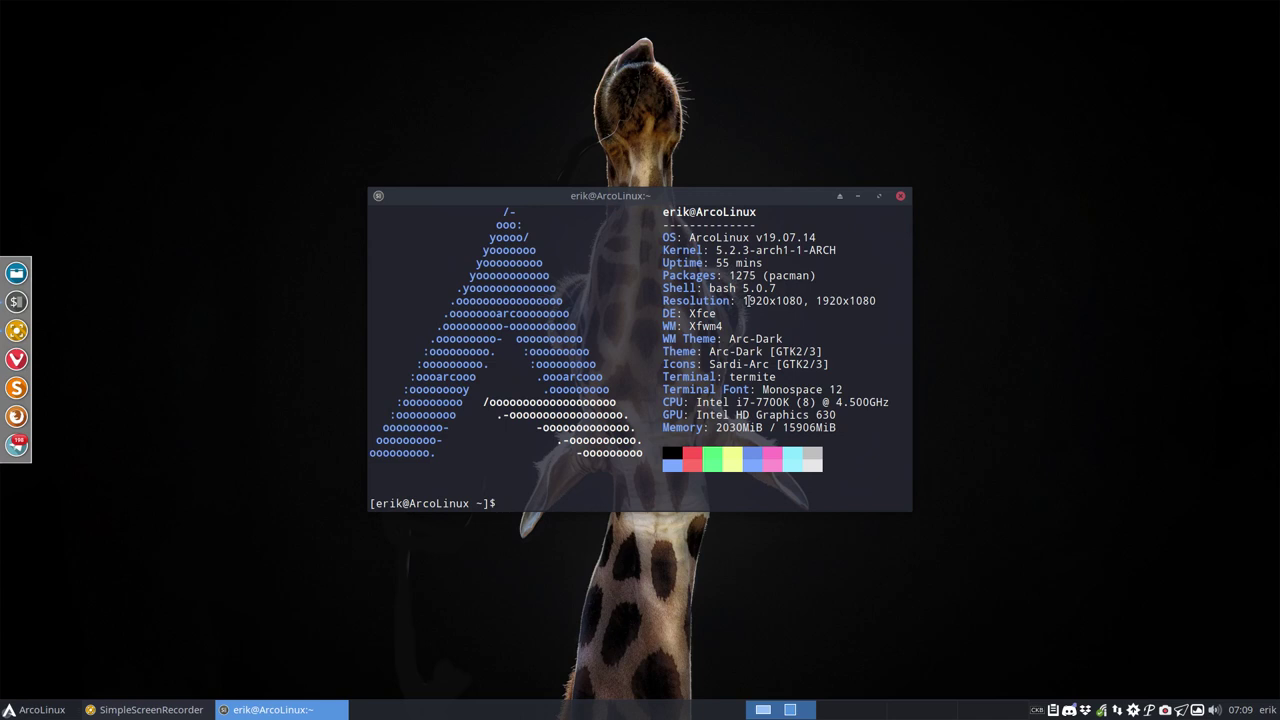
pyautogui.click(900, 196)
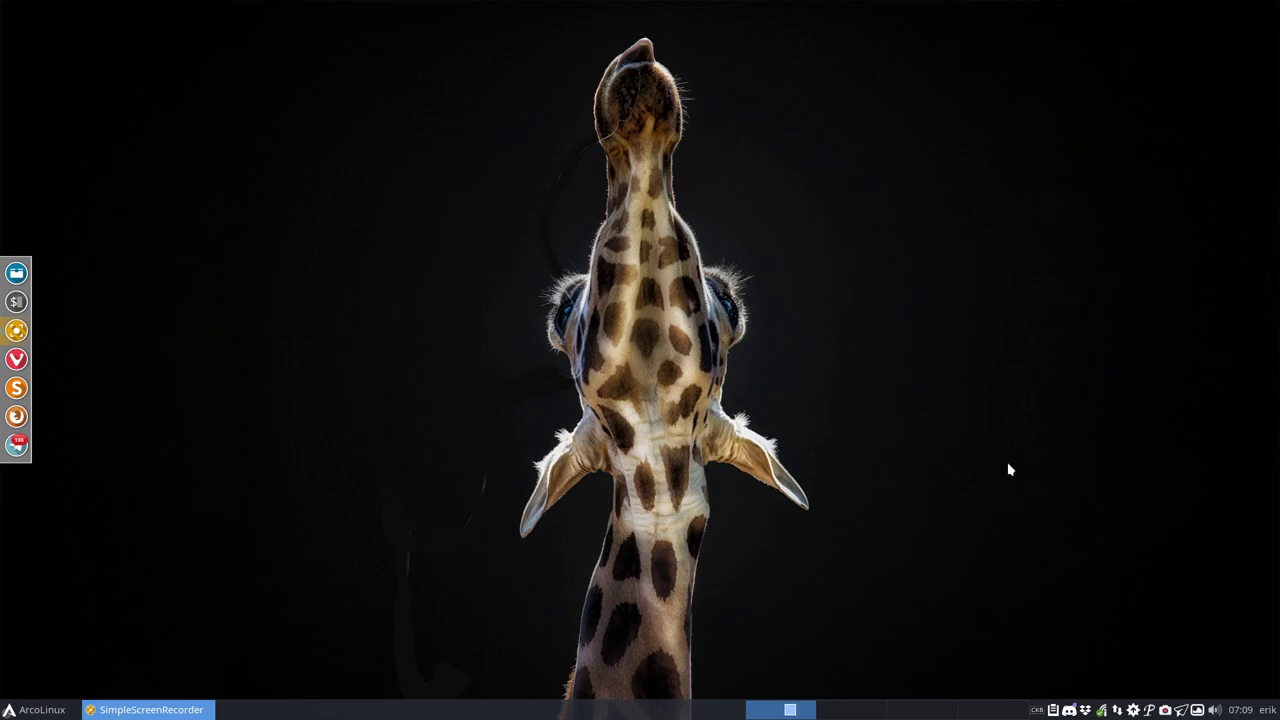
pyautogui.click(1215, 710)
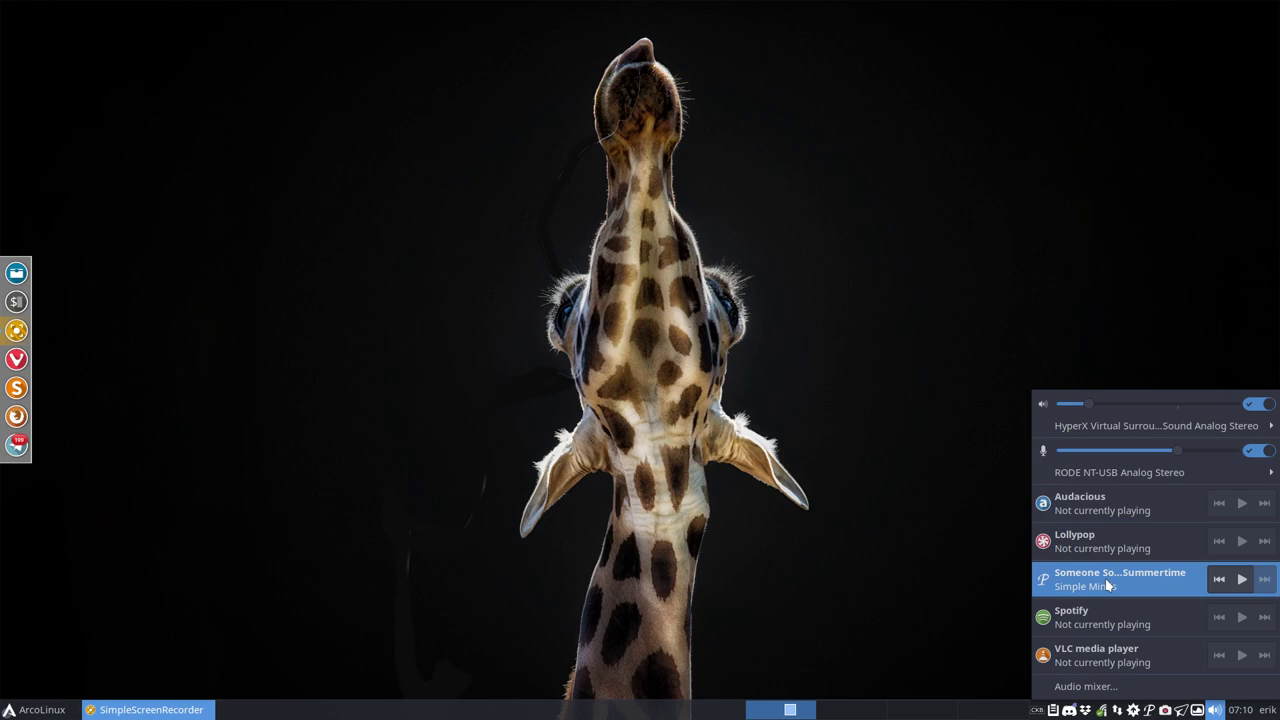
pyautogui.moveTo(1119, 433)
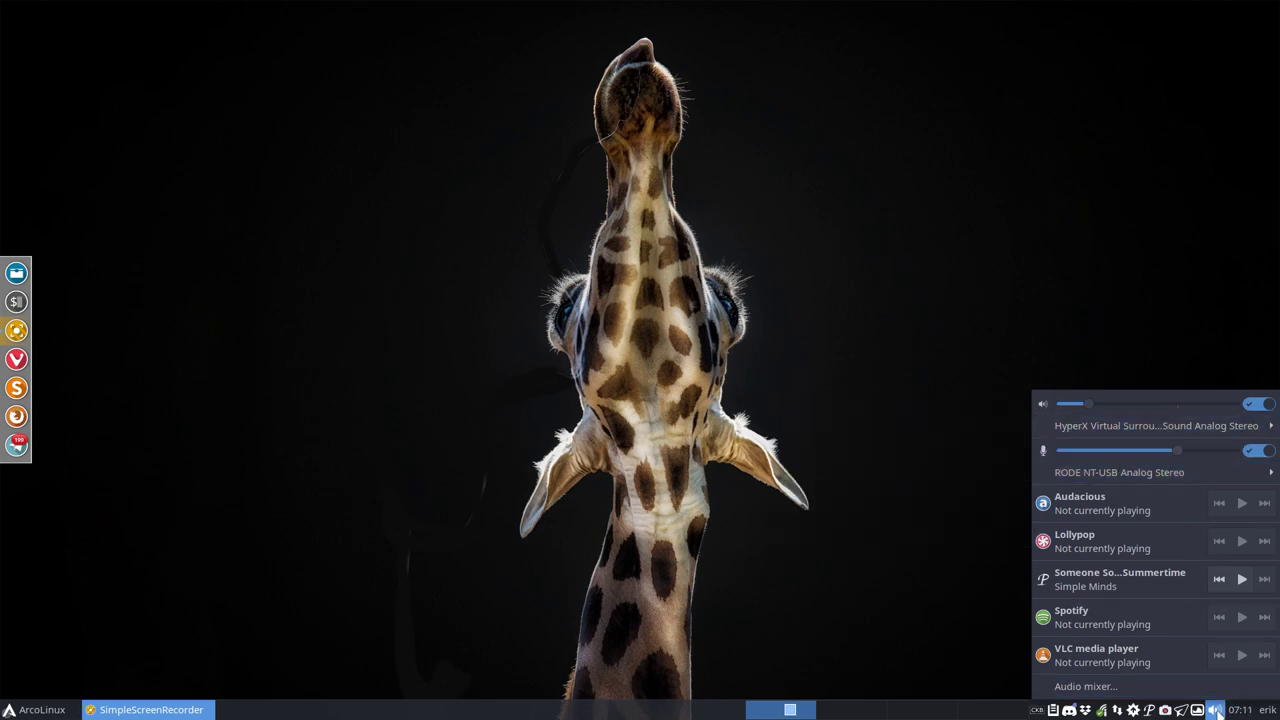
pyautogui.moveTo(1208, 421)
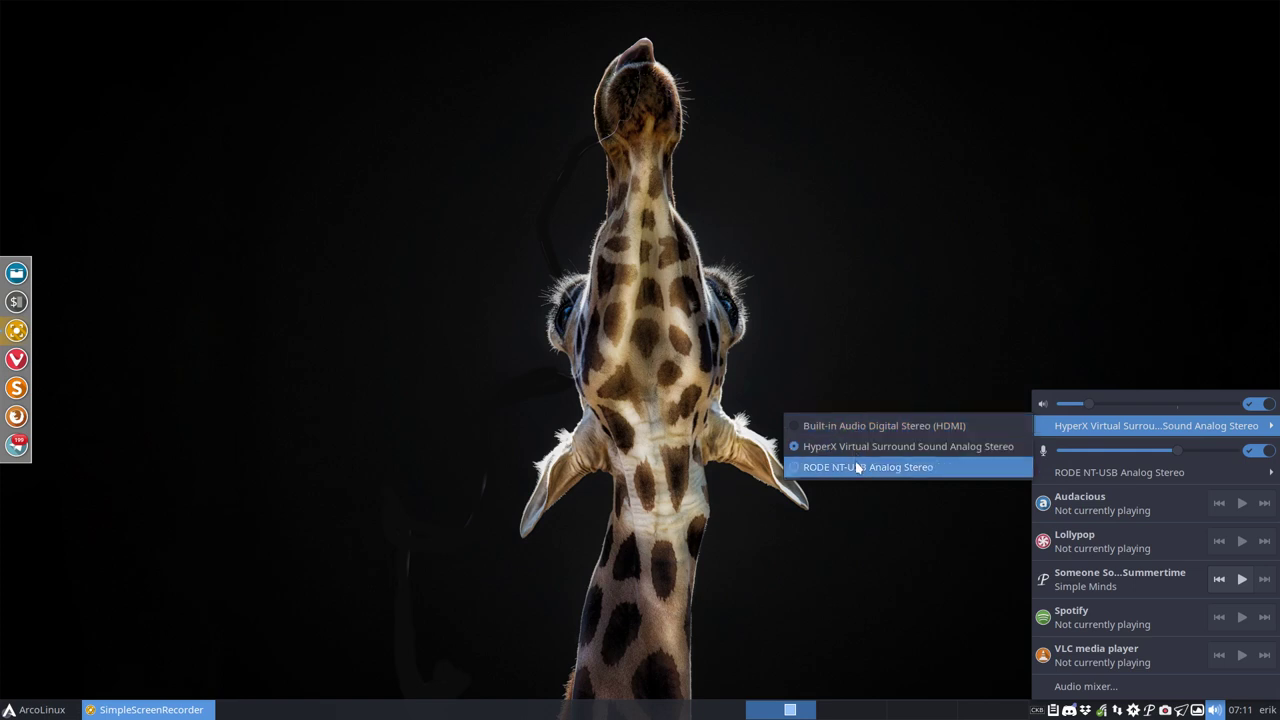
pyautogui.click(814, 346)
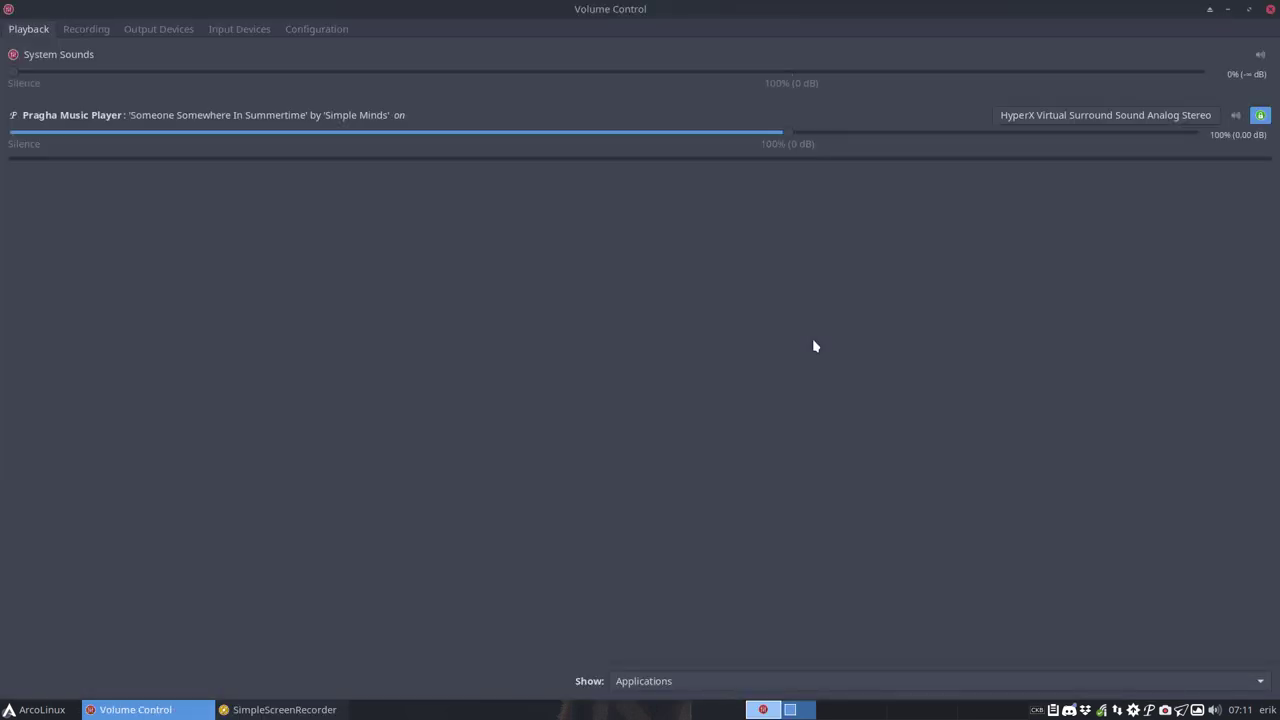
# - Launch pavucontrol from a terminal with 'pavu' plus Tab completion, then view its Configuration tab
pyautogui.hotkey('ctrl', 'alt', 't')
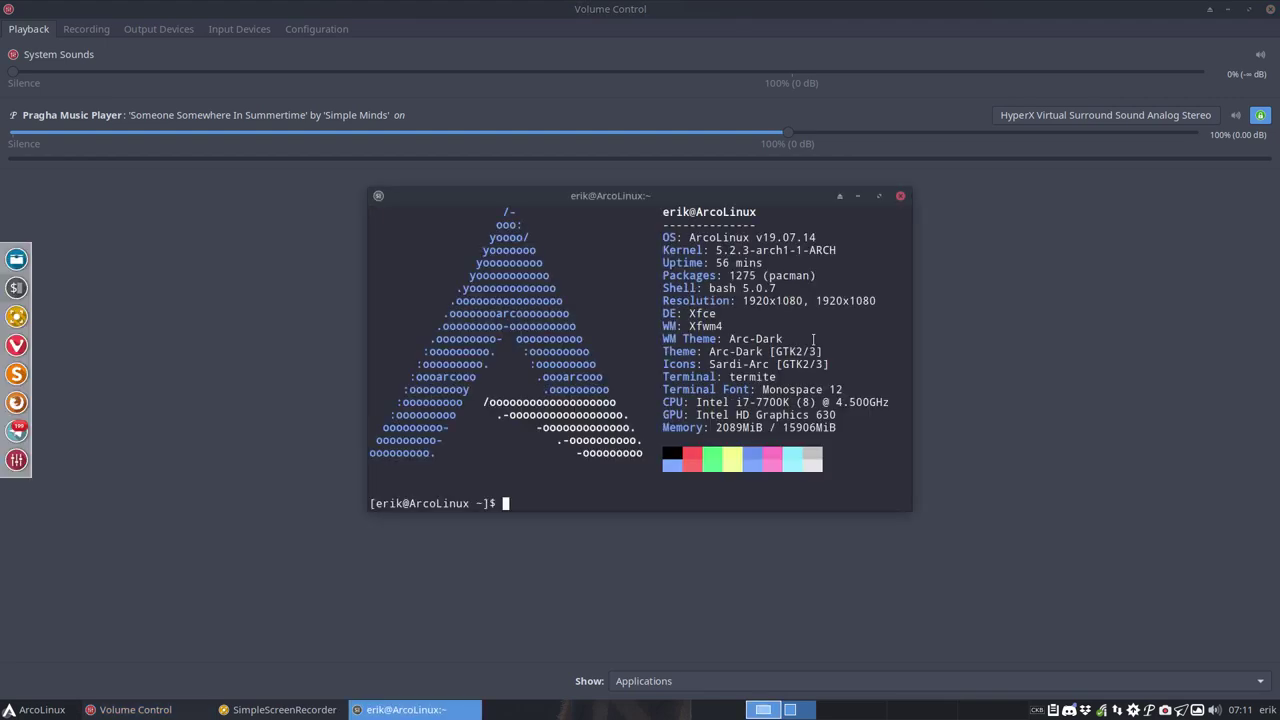
pyautogui.write('pavu')
pyautogui.press('Tab')
pyautogui.click(900, 196)
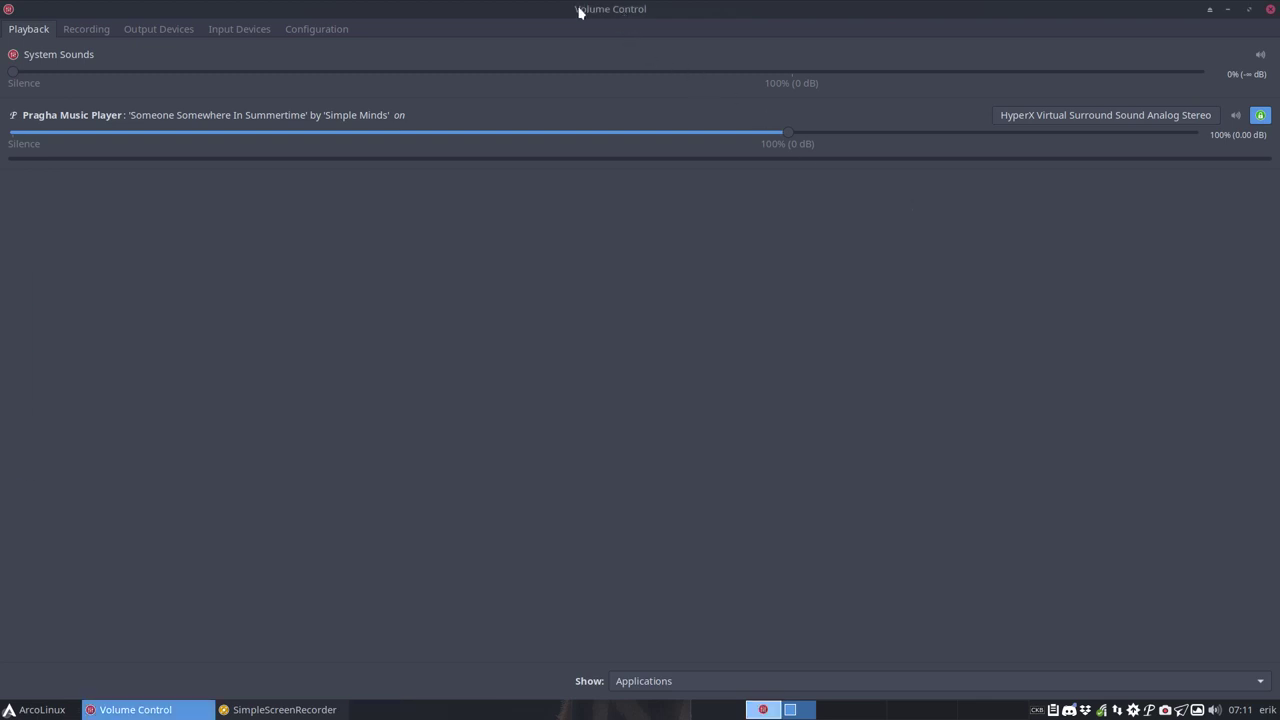
pyautogui.click(312, 35)
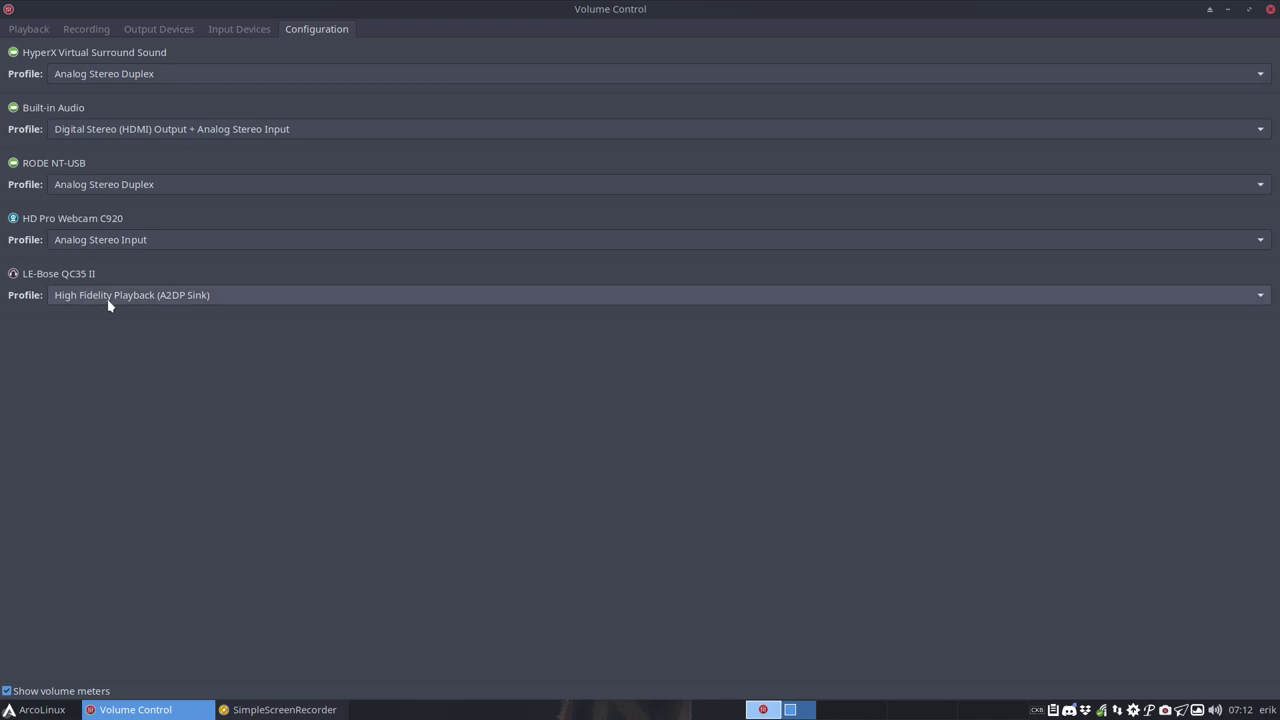
# - Keep the LE-Bose QC35 II profile at High Fidelity Playback (A2DP Sink), then view Input Devices
pyautogui.click(187, 302)
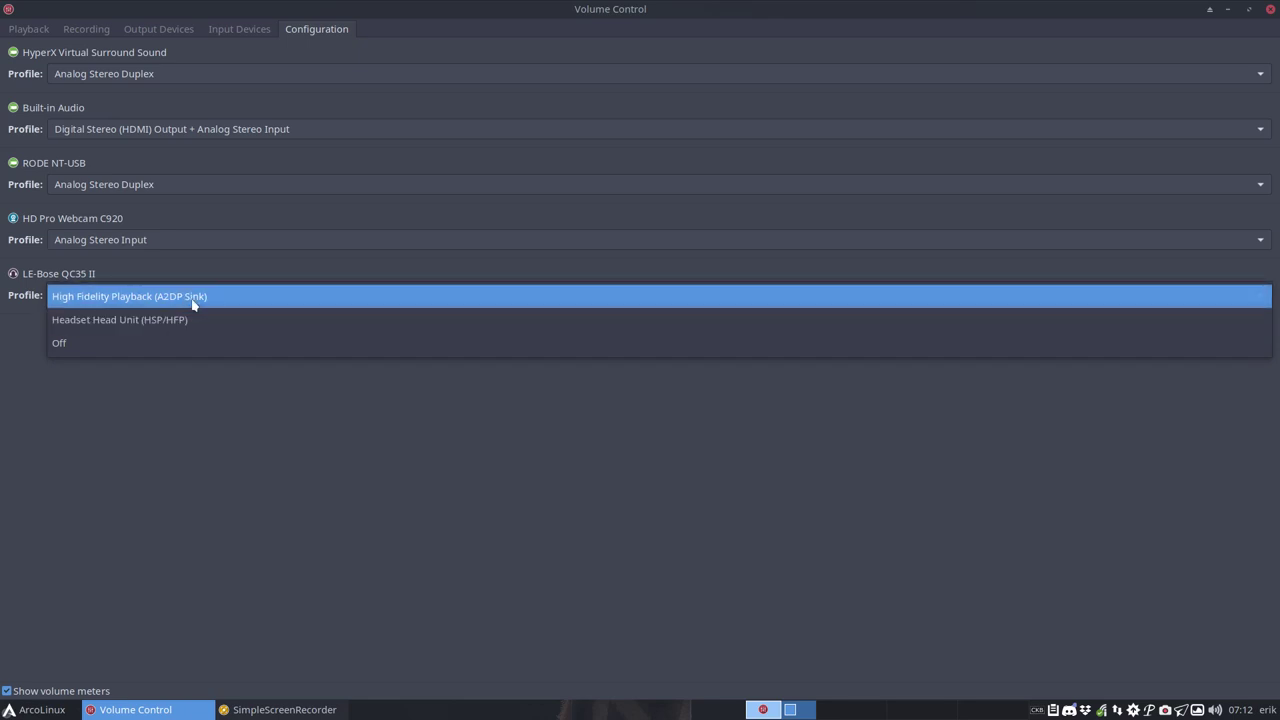
pyautogui.click(211, 441)
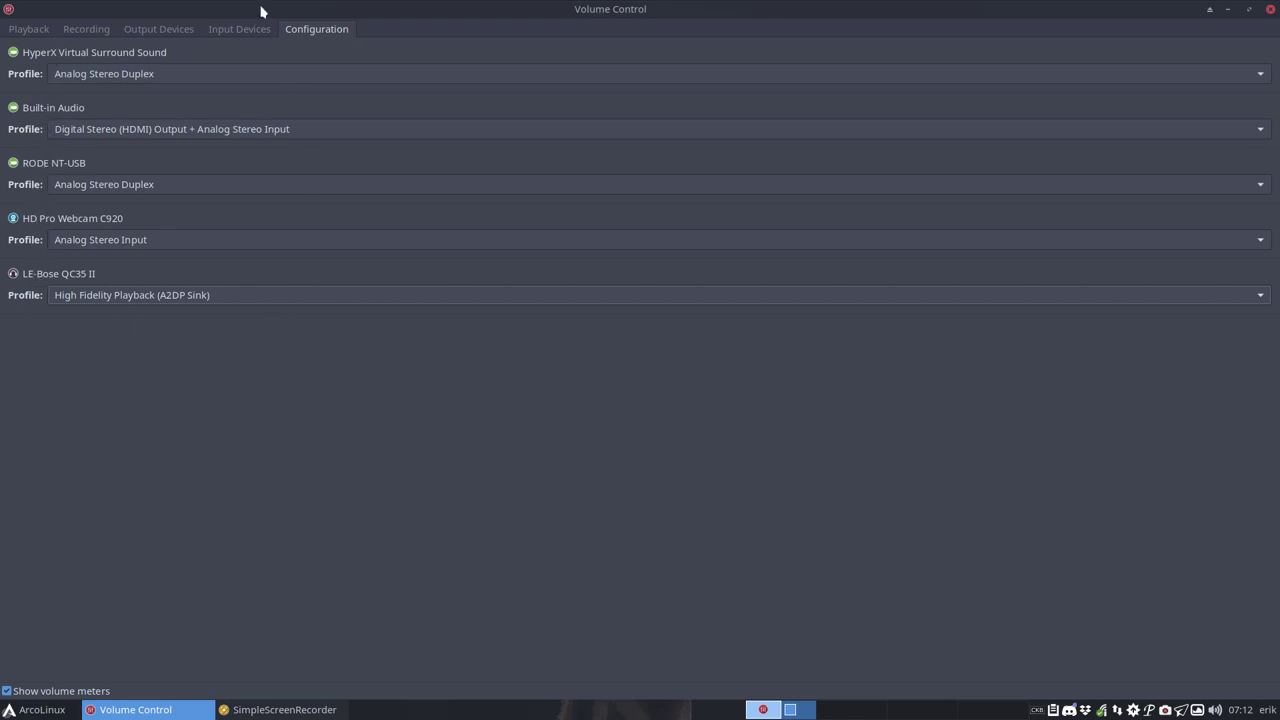
pyautogui.click(243, 33)
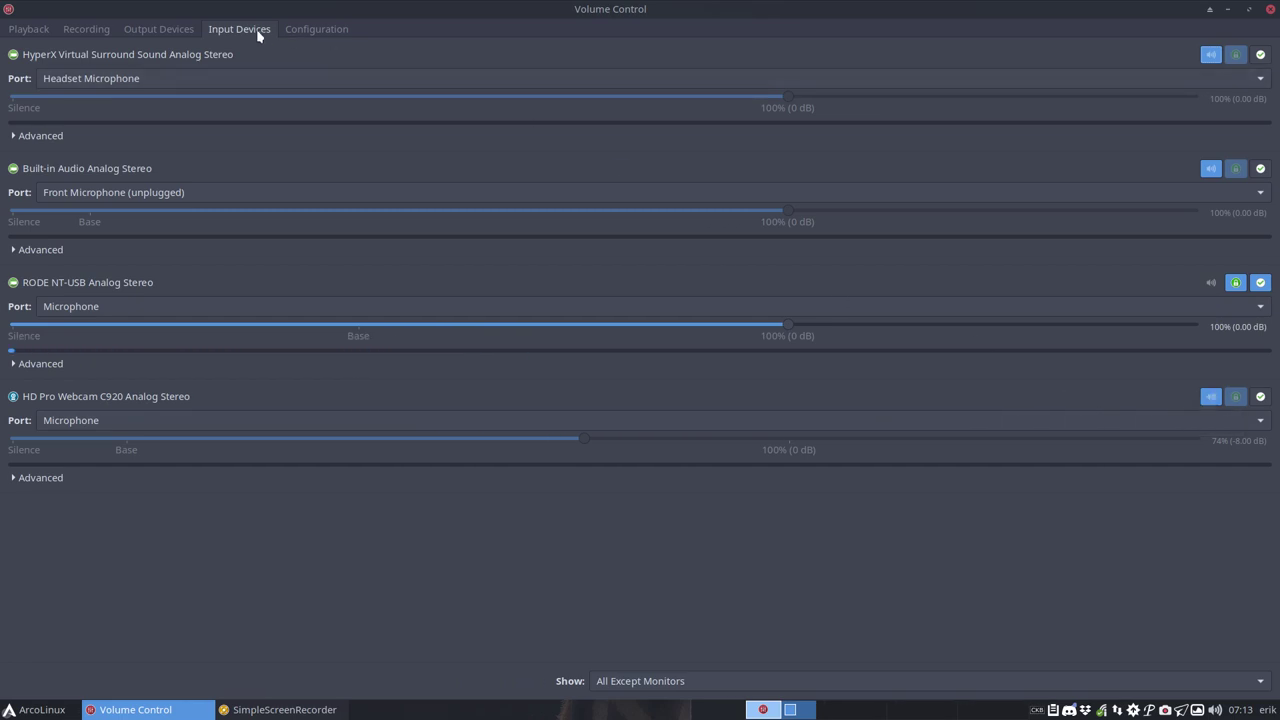
pyautogui.click(157, 32)
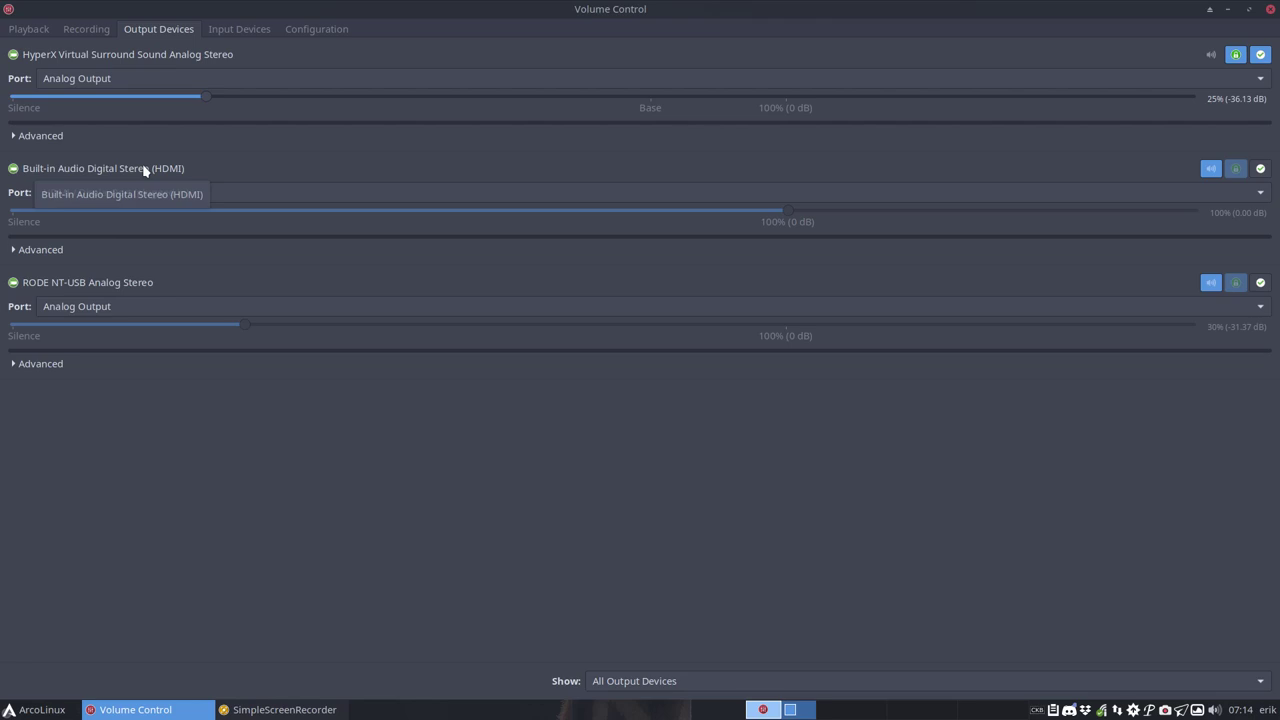
# - Show the Recording tab with SimpleScreenRecorder capturing from the RODE NT-USB Analog Stereo
pyautogui.click(86, 31)
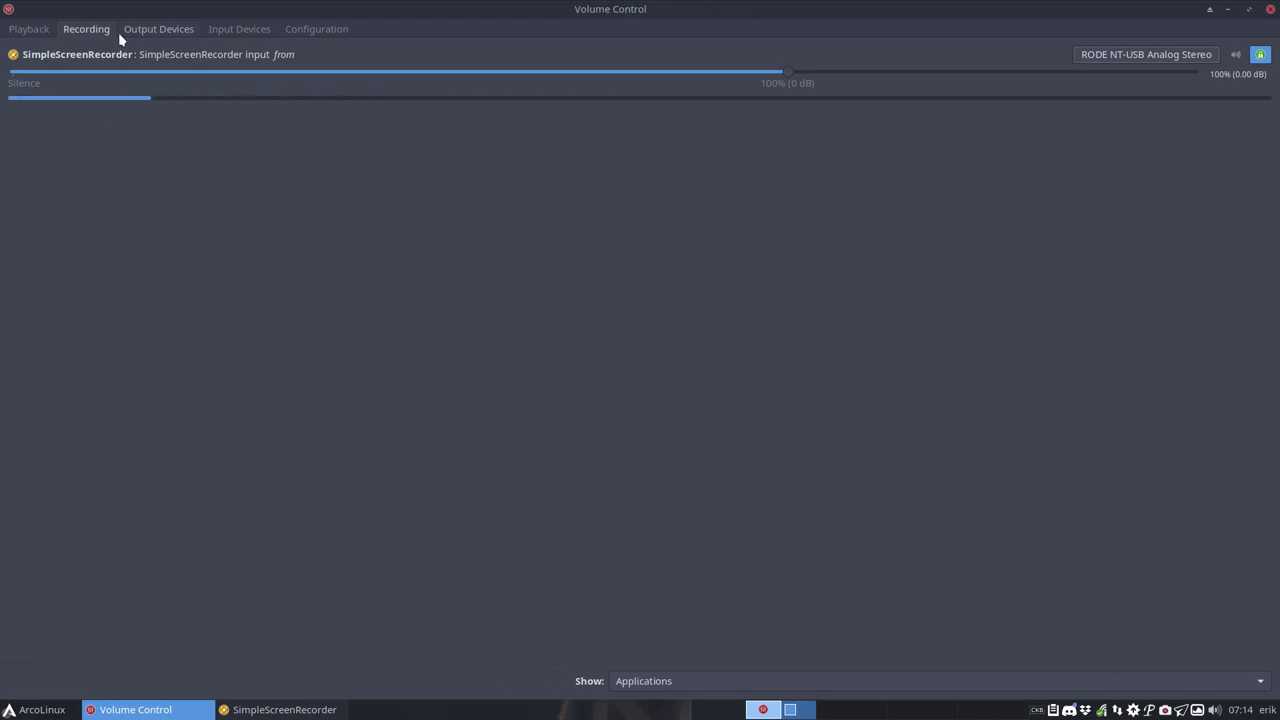
# - Drag the RODE NT-USB microphone level down to 55% and back to 100%, then view Output Devices
pyautogui.click(246, 32)
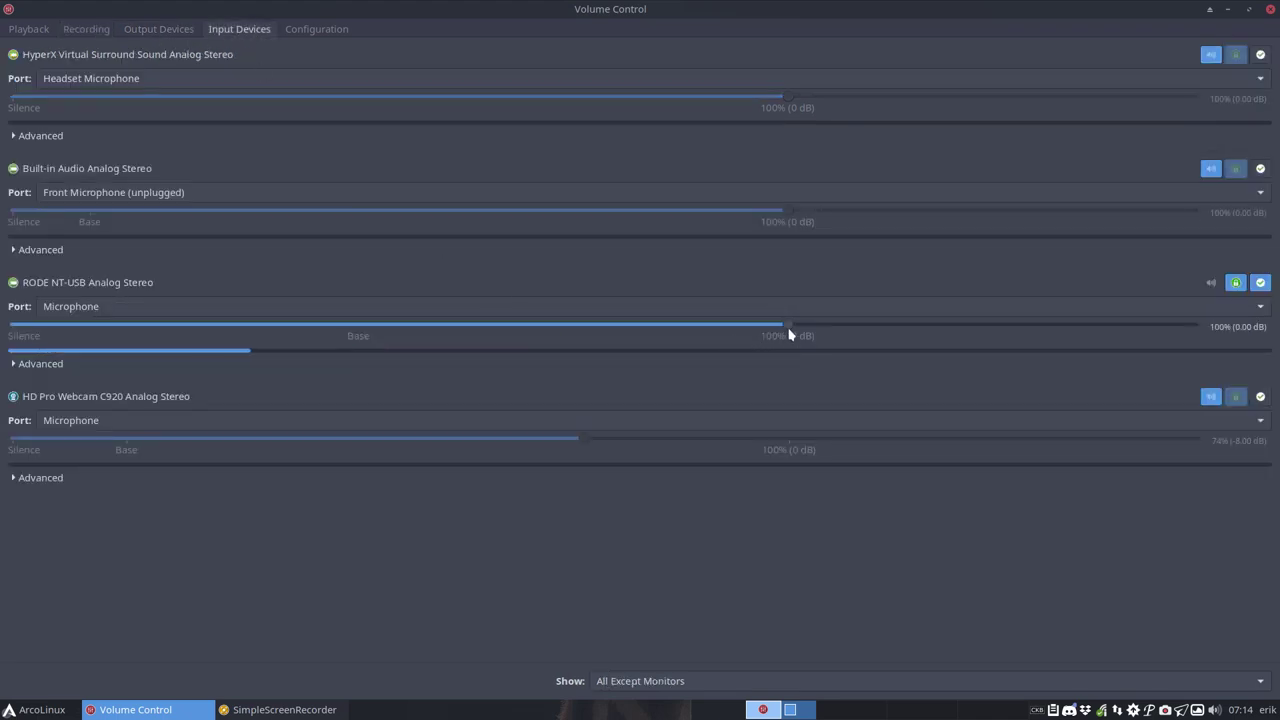
pyautogui.moveTo(789, 330); pyautogui.dragTo(436, 334)
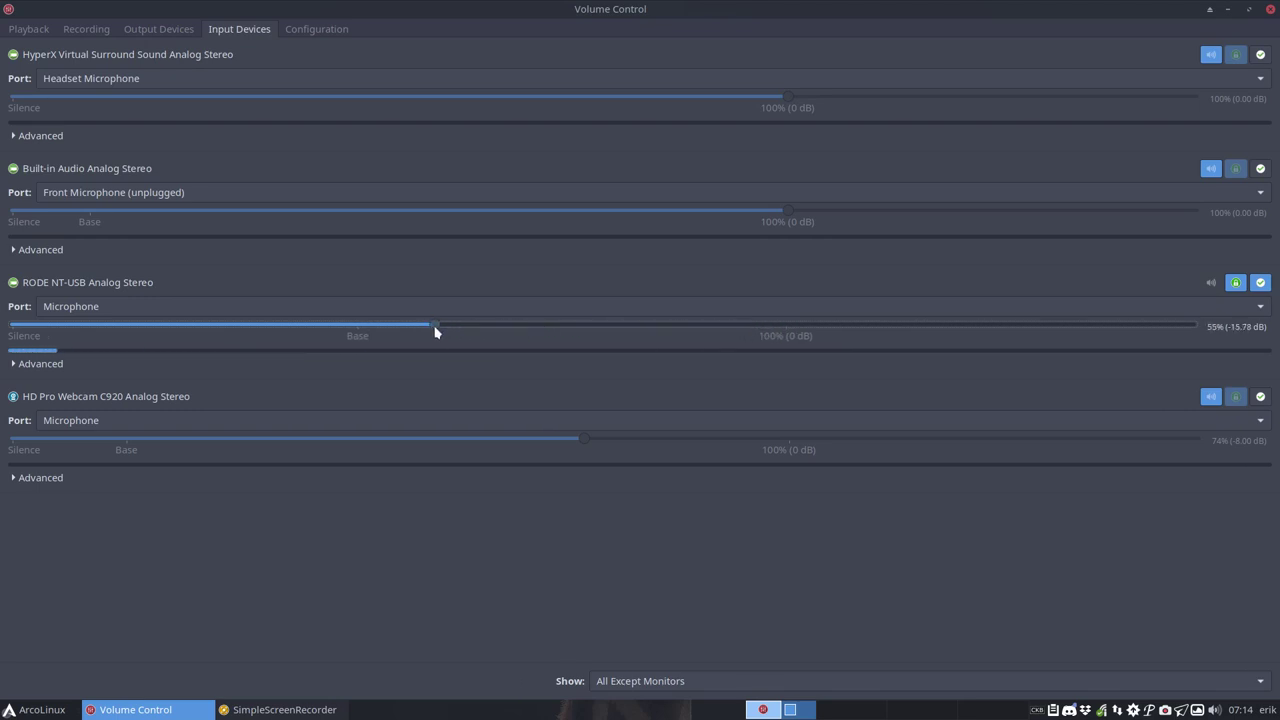
pyautogui.moveTo(435, 330); pyautogui.dragTo(783, 350)
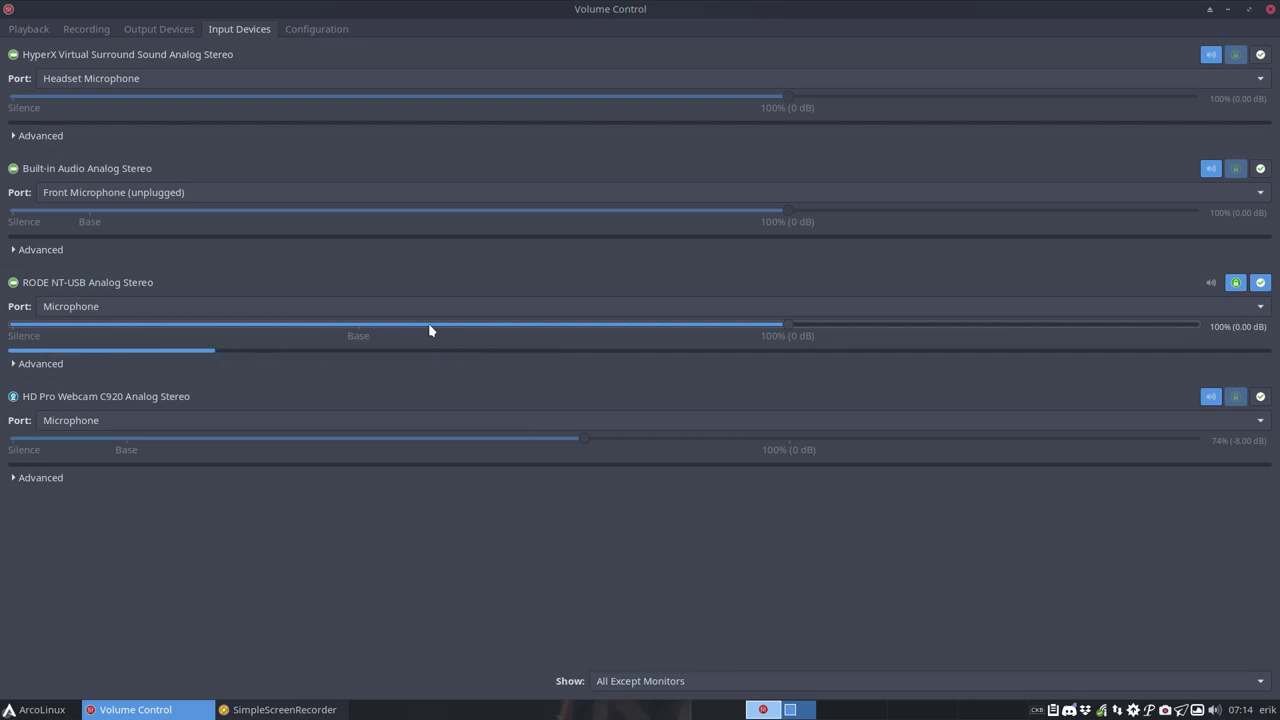
pyautogui.click(160, 32)
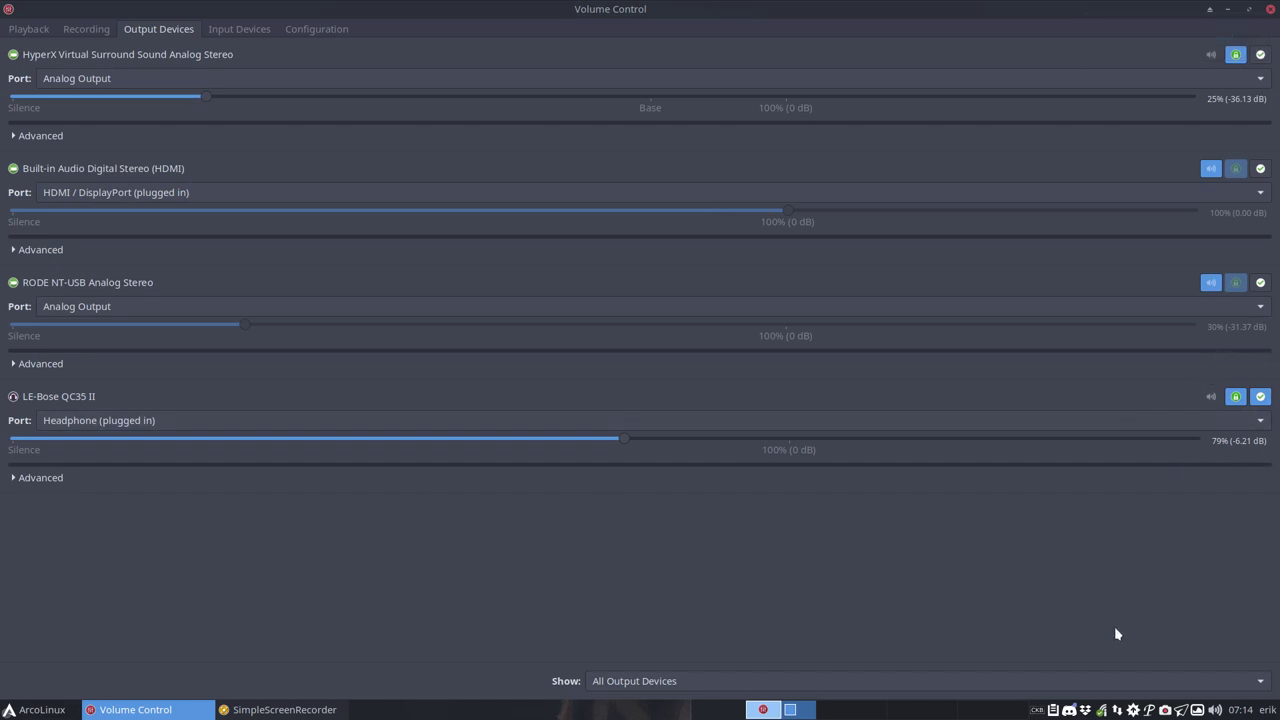
# - Review the Recording and Playback tabs, then quit Pragha Music Player from its tray icon
pyautogui.click(86, 31)
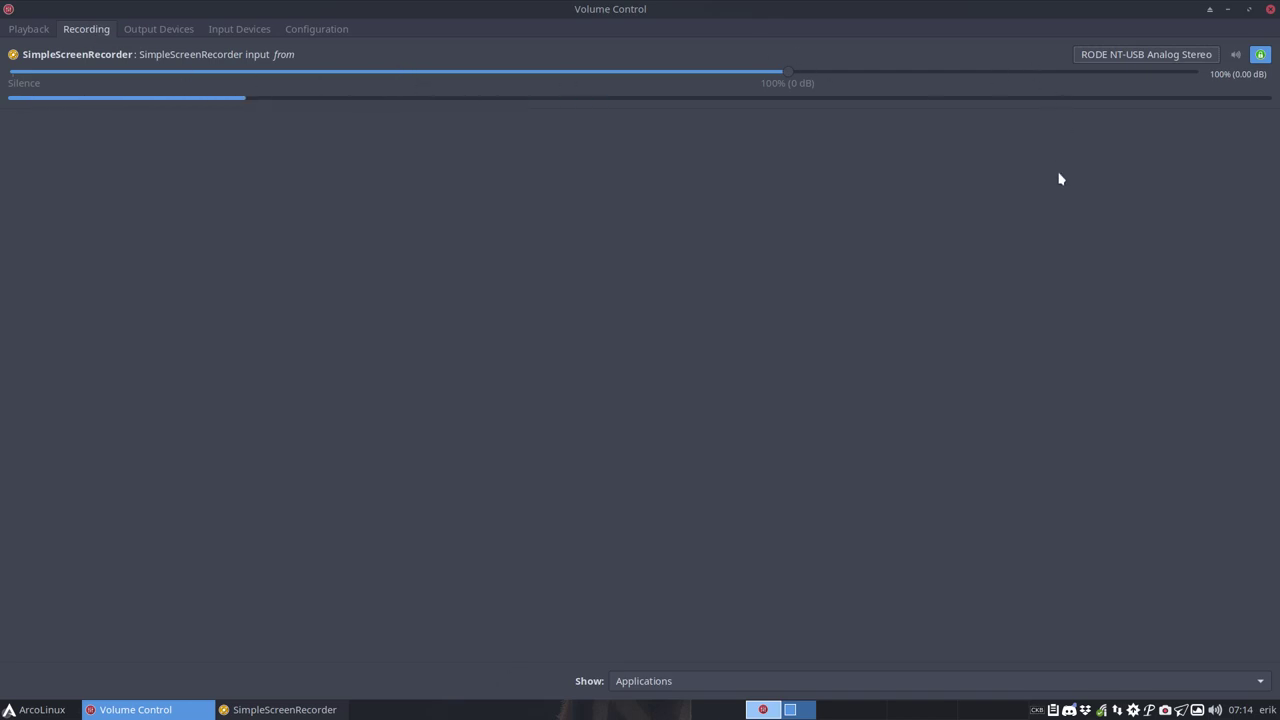
pyautogui.click(29, 31)
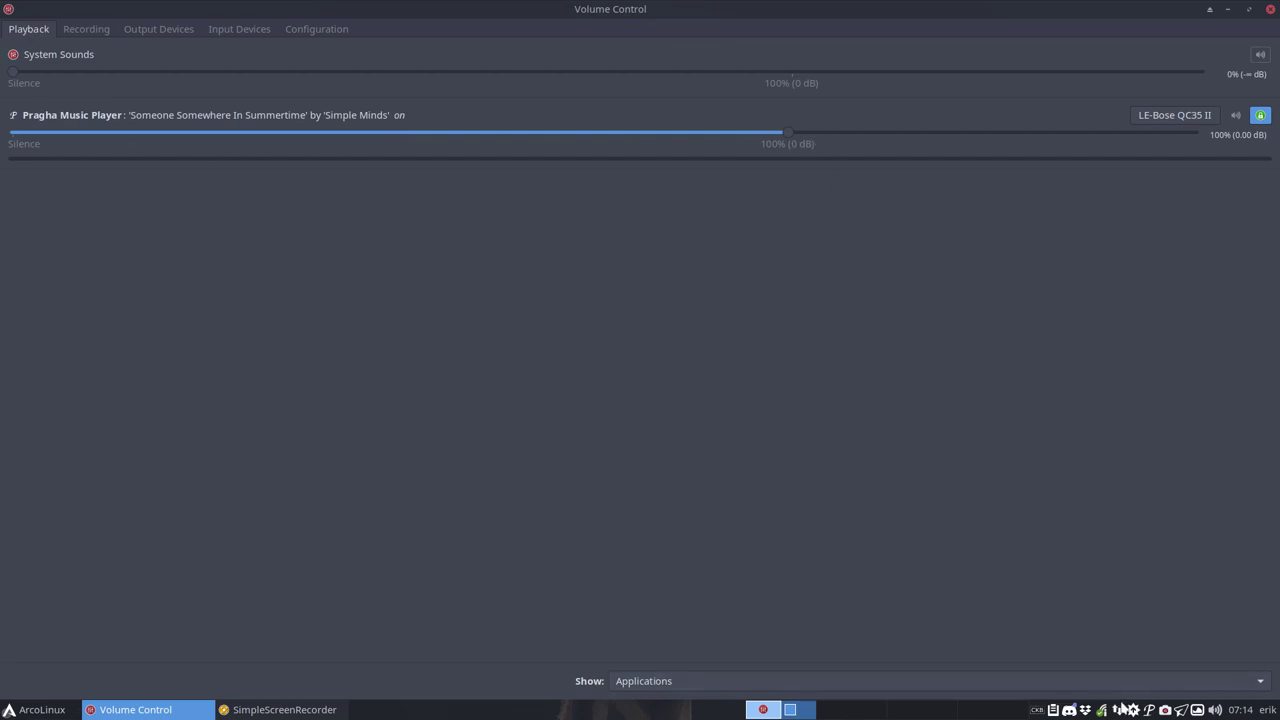
pyautogui.rightClick(1150, 710)
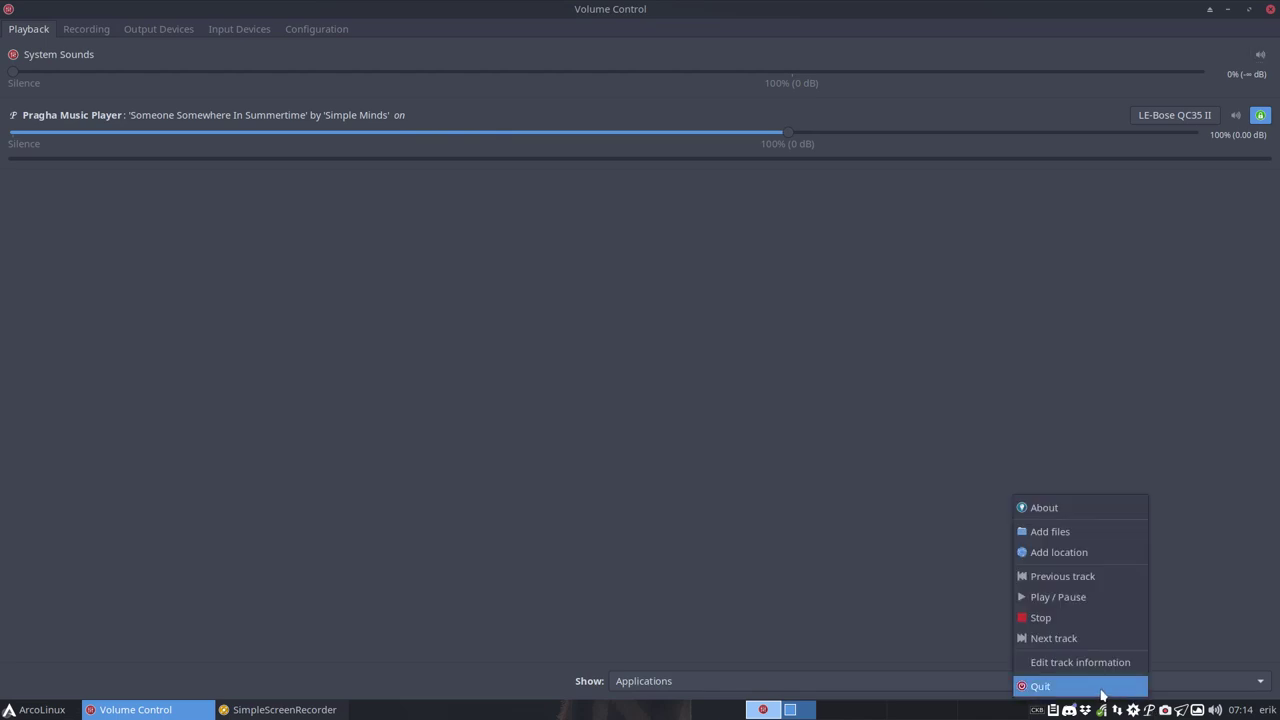
pyautogui.click(1101, 692)
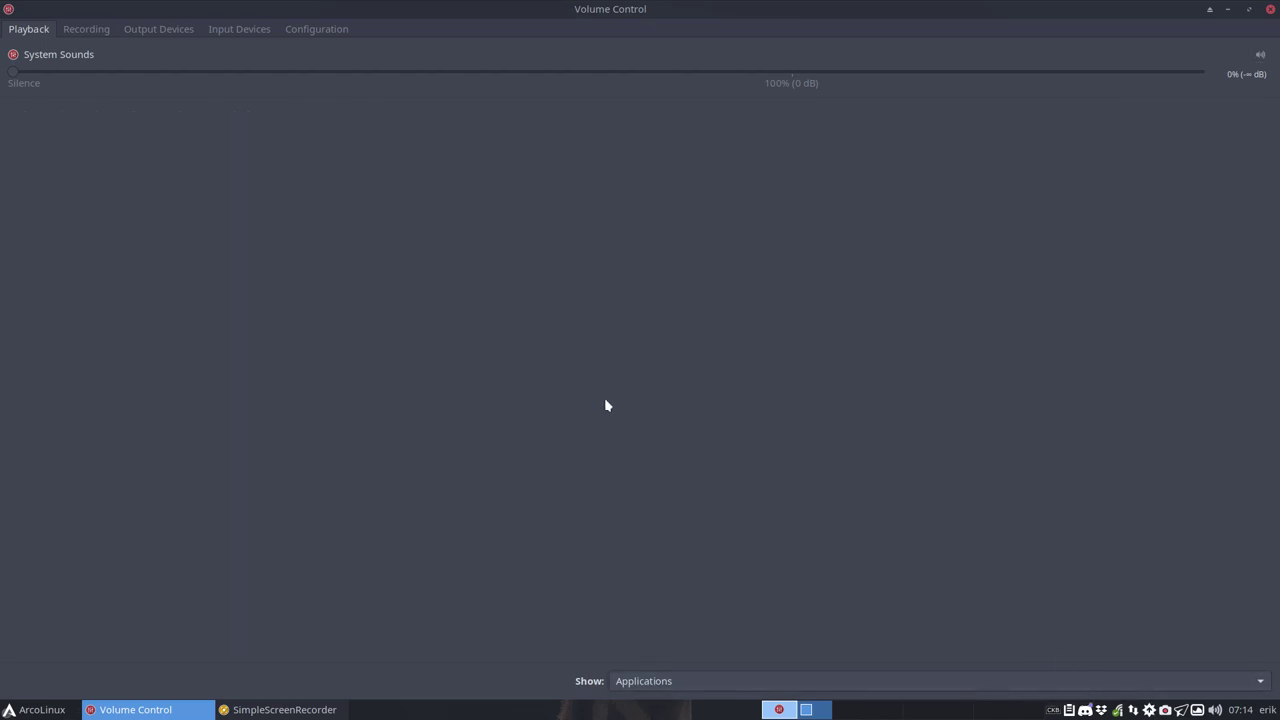
# - Glance through the Recording, Output Devices, Input Devices and Configuration tabs, then close the mixer
pyautogui.click(85, 32)
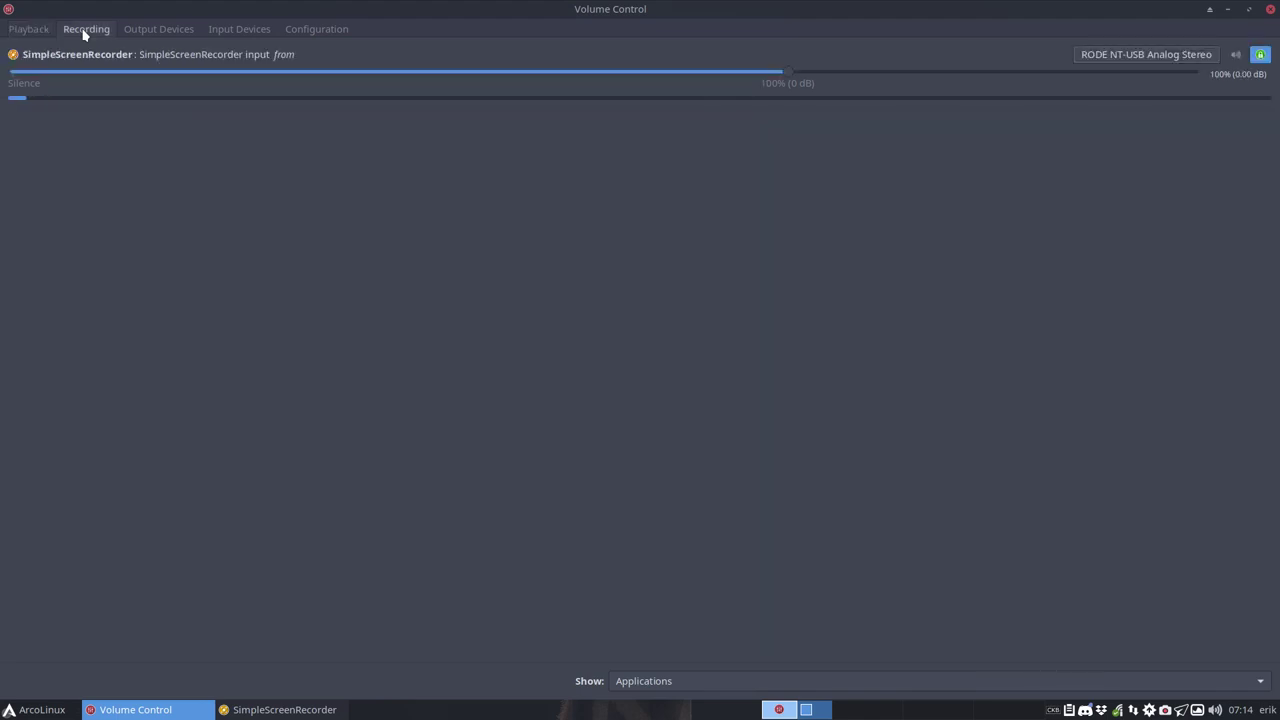
pyautogui.click(155, 32)
pyautogui.click(241, 32)
pyautogui.click(311, 34)
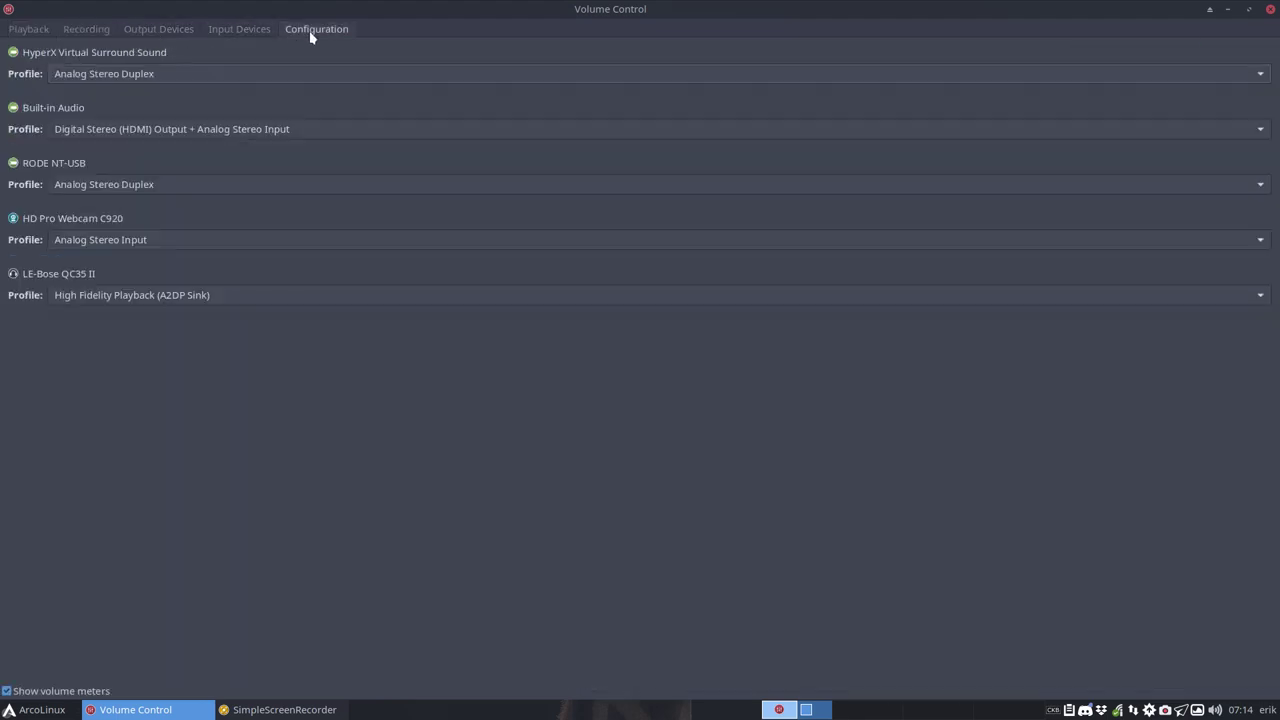
pyautogui.click(1270, 9)
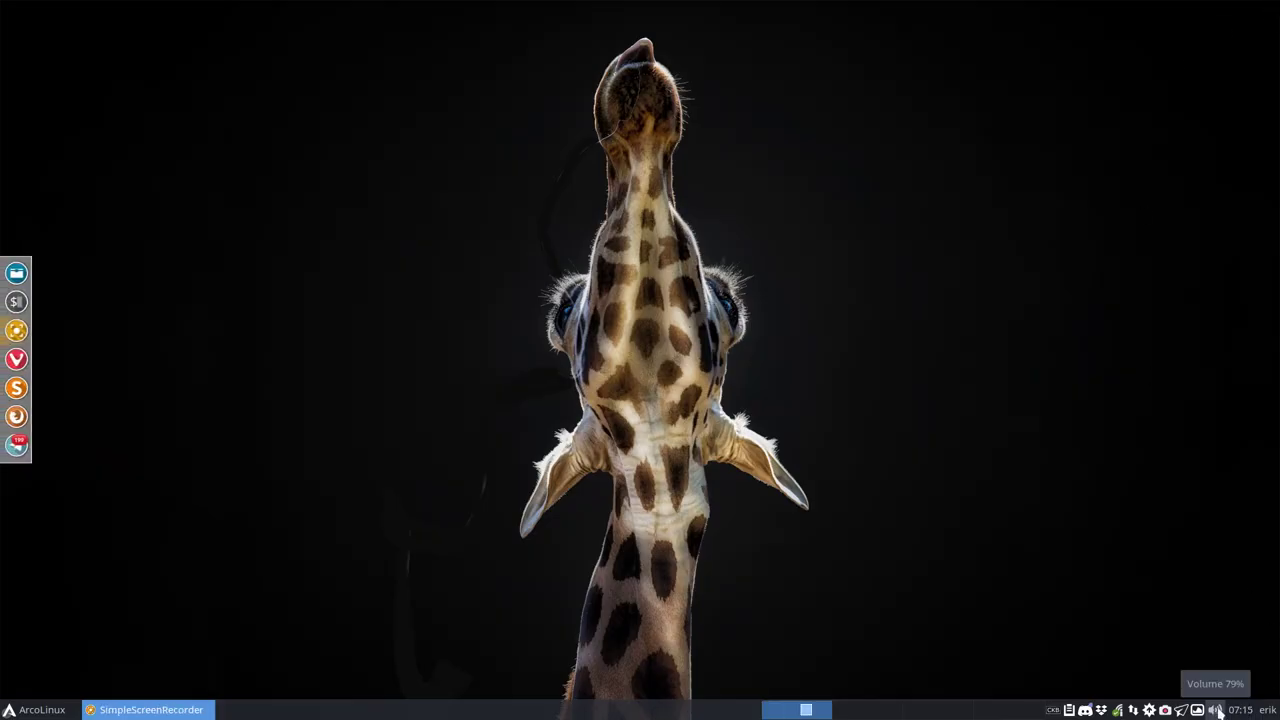
pyautogui.click(1084, 452)
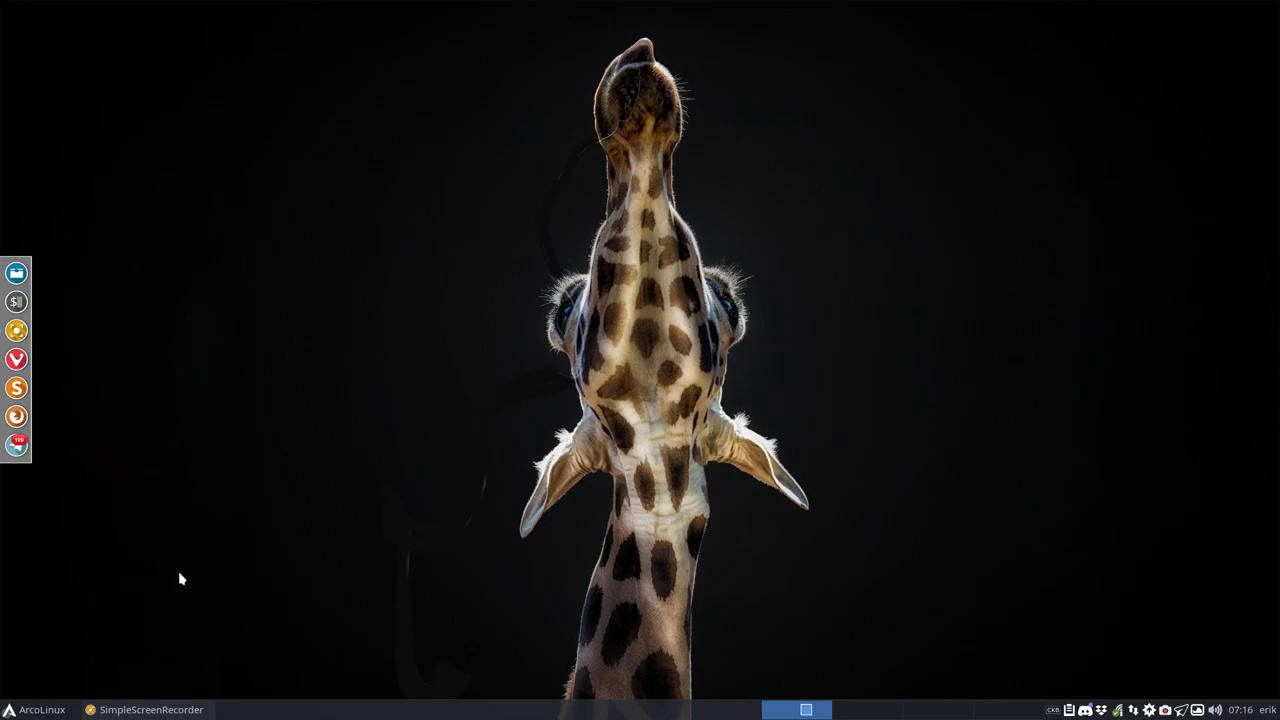
# - Launch Spotify with Ctrl+Alt+S, shrink it to the top-left, and reopen Volume Control with Ctrl+Alt+U
pyautogui.hotkey('ctrl', 'alt', 's')
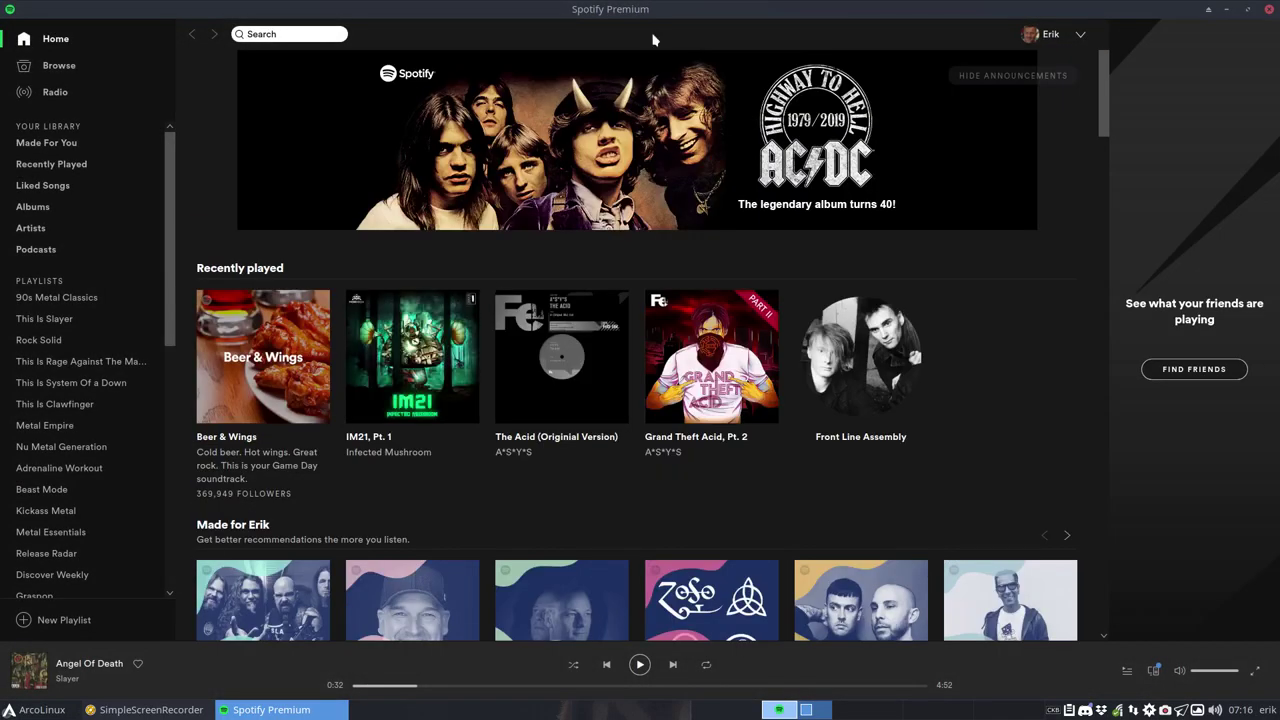
pyautogui.moveTo(705, 17); pyautogui.dragTo(13, 4)
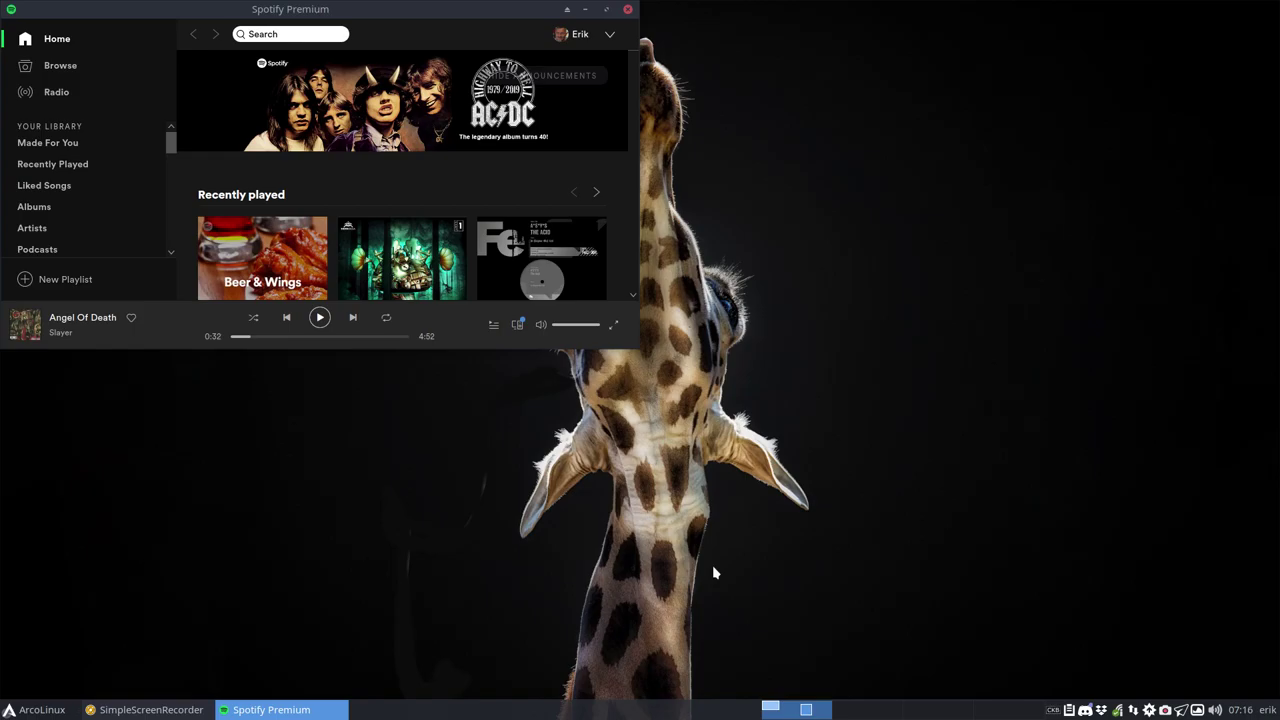
pyautogui.hotkey('ctrl', 'alt', 'u')
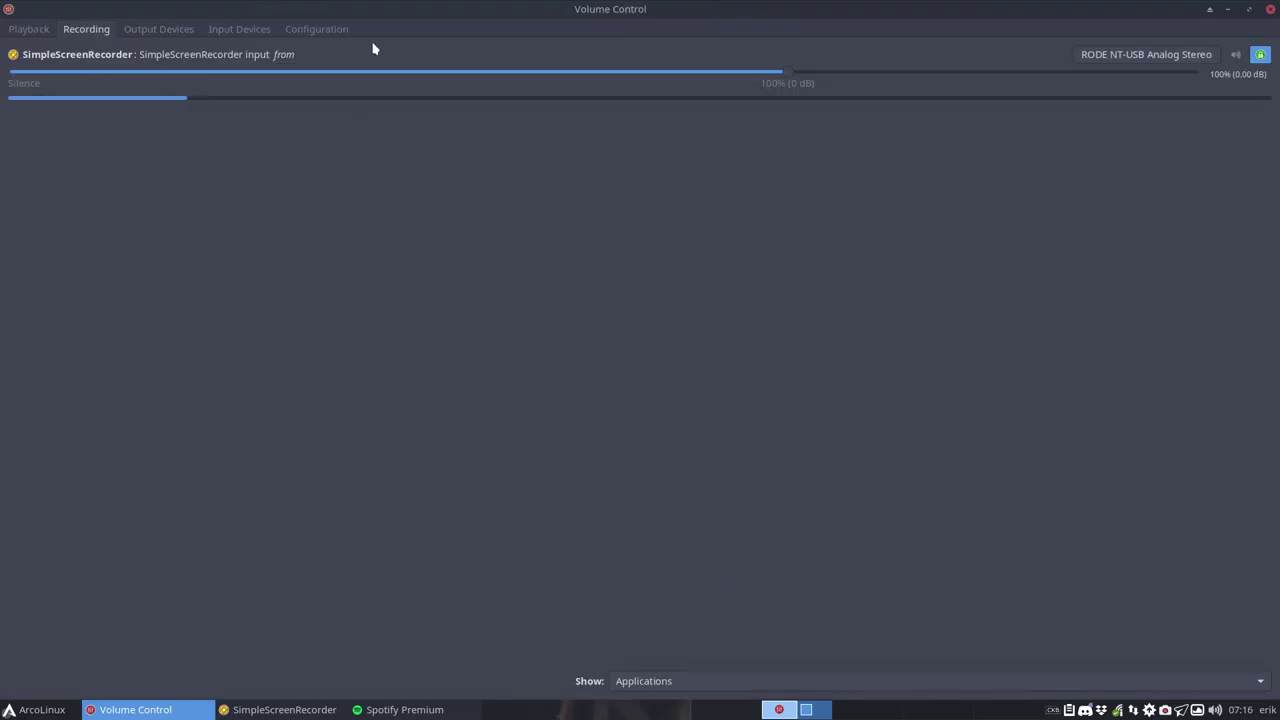
# - Play then pause Angel Of Death in Spotify so its stream appears on the Playback tab
pyautogui.click(21, 33)
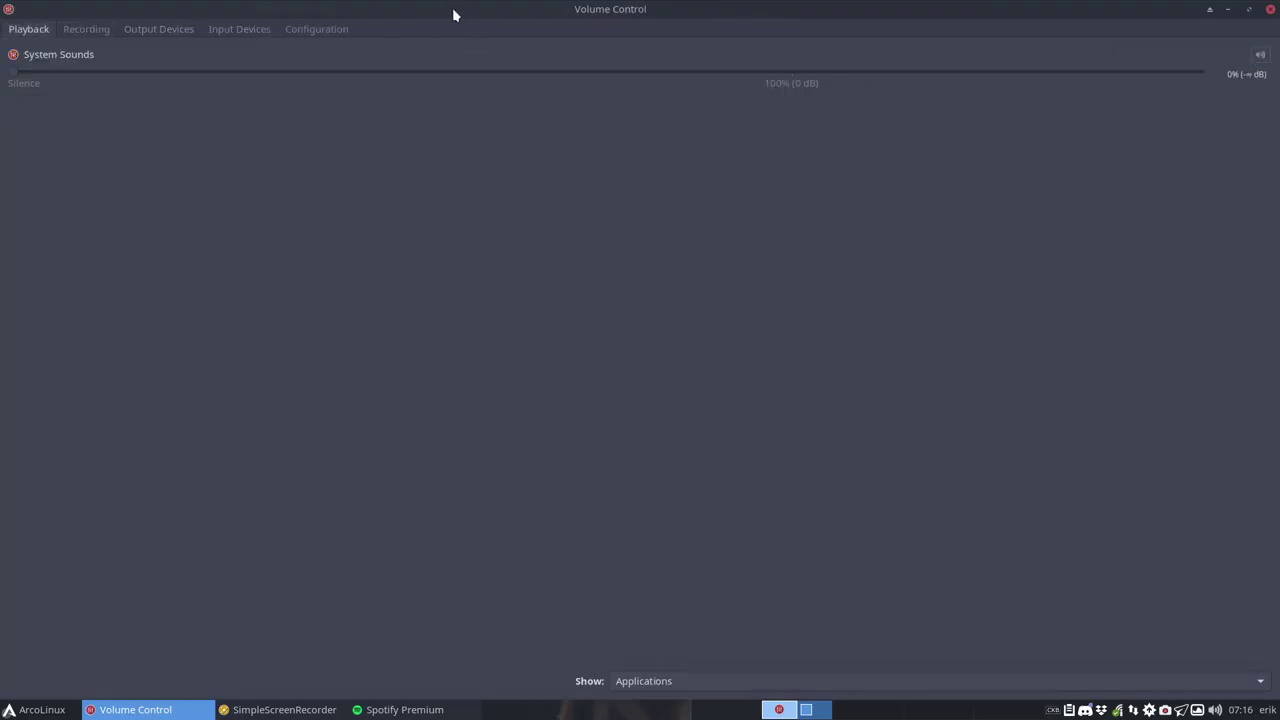
pyautogui.moveTo(452, 7); pyautogui.dragTo(1272, 6)
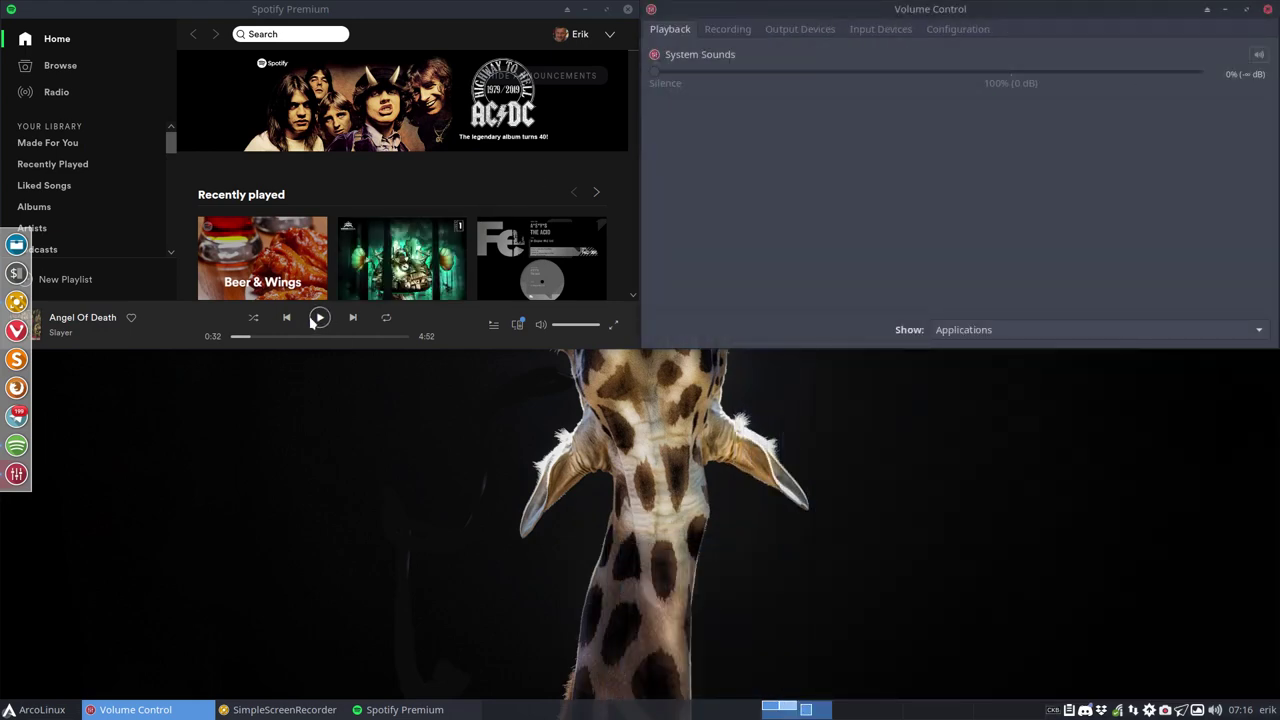
pyautogui.click(316, 319)
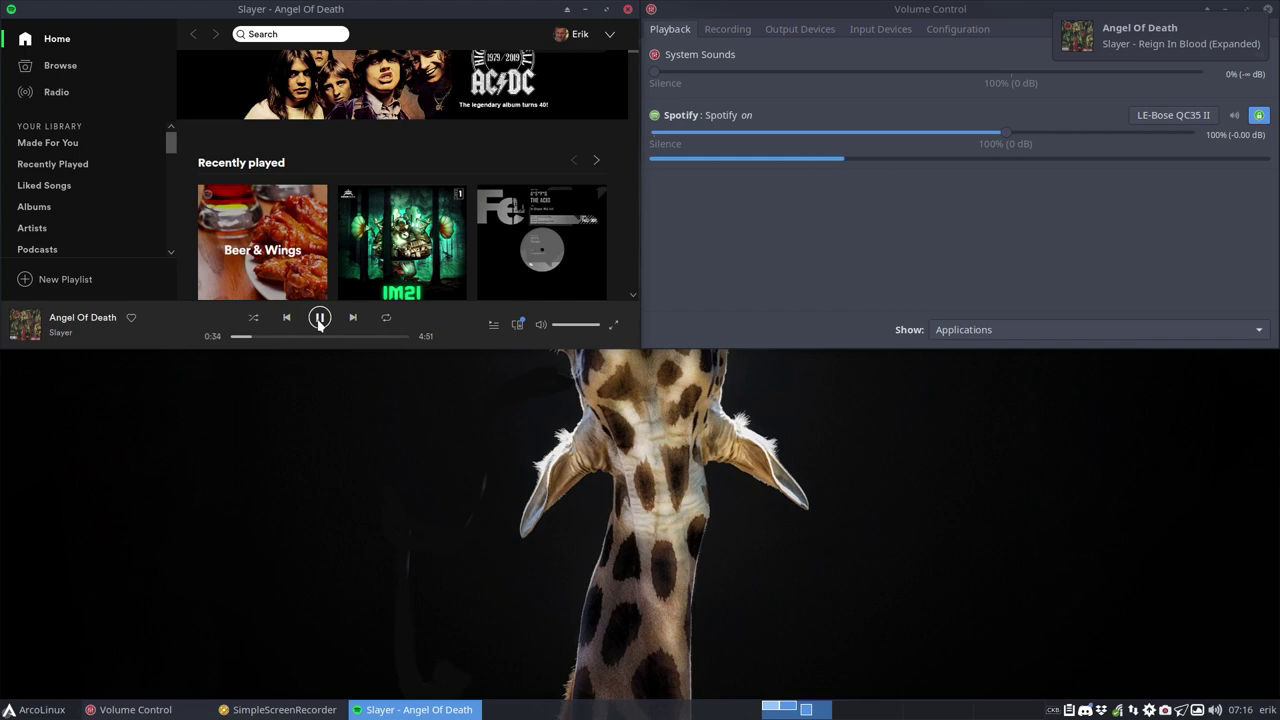
pyautogui.click(320, 320)
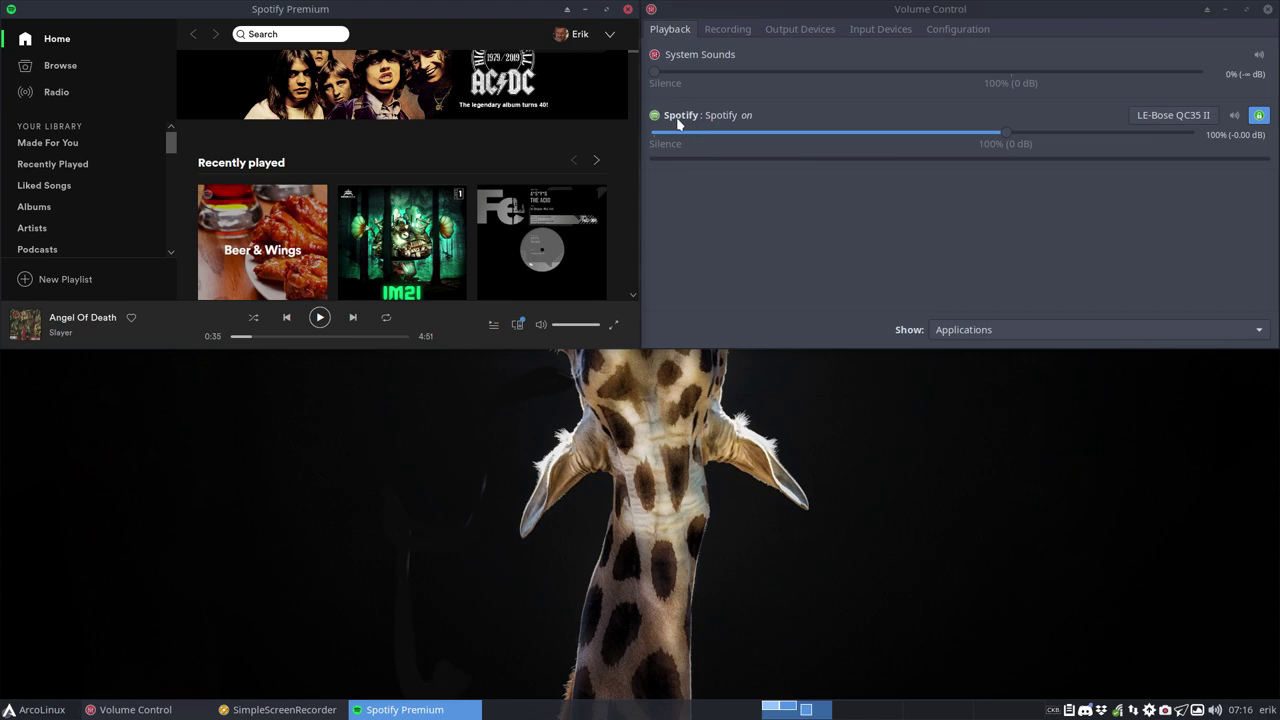
pyautogui.click(1168, 120)
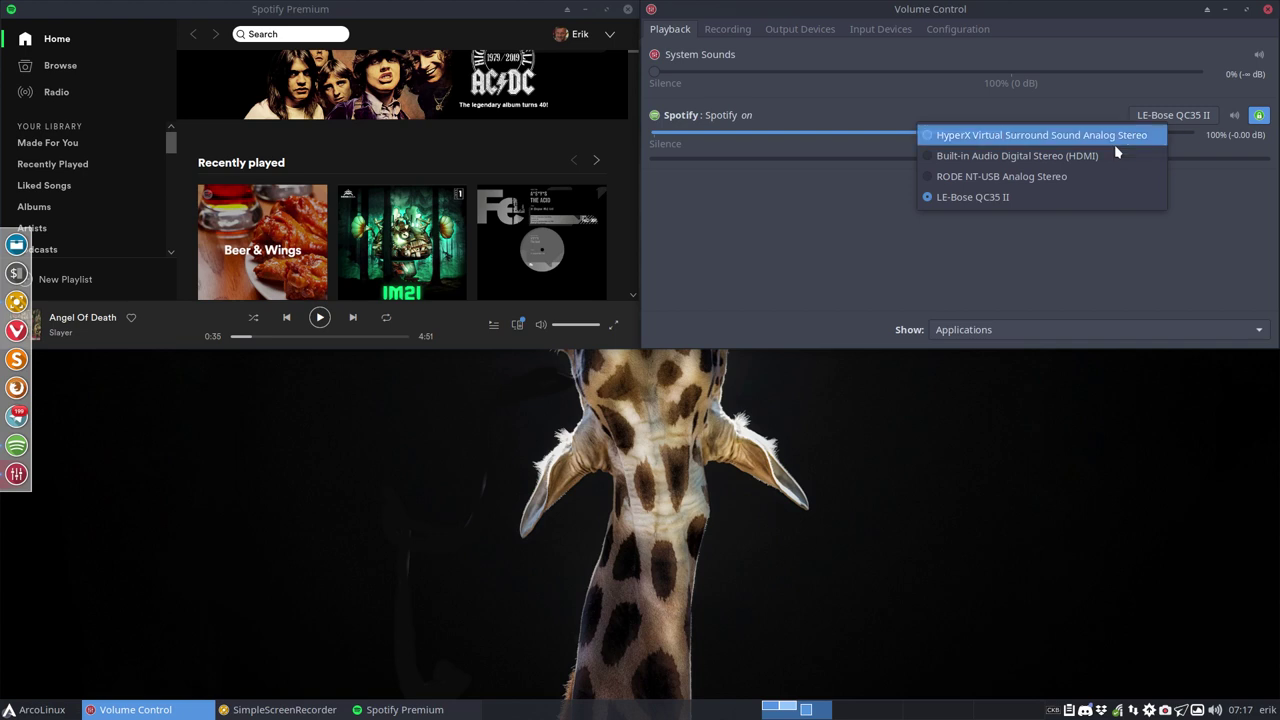
# - Pick HyperX Virtual Surround Sound Analog Stereo as the Spotify stream's output device
pyautogui.click(964, 262)
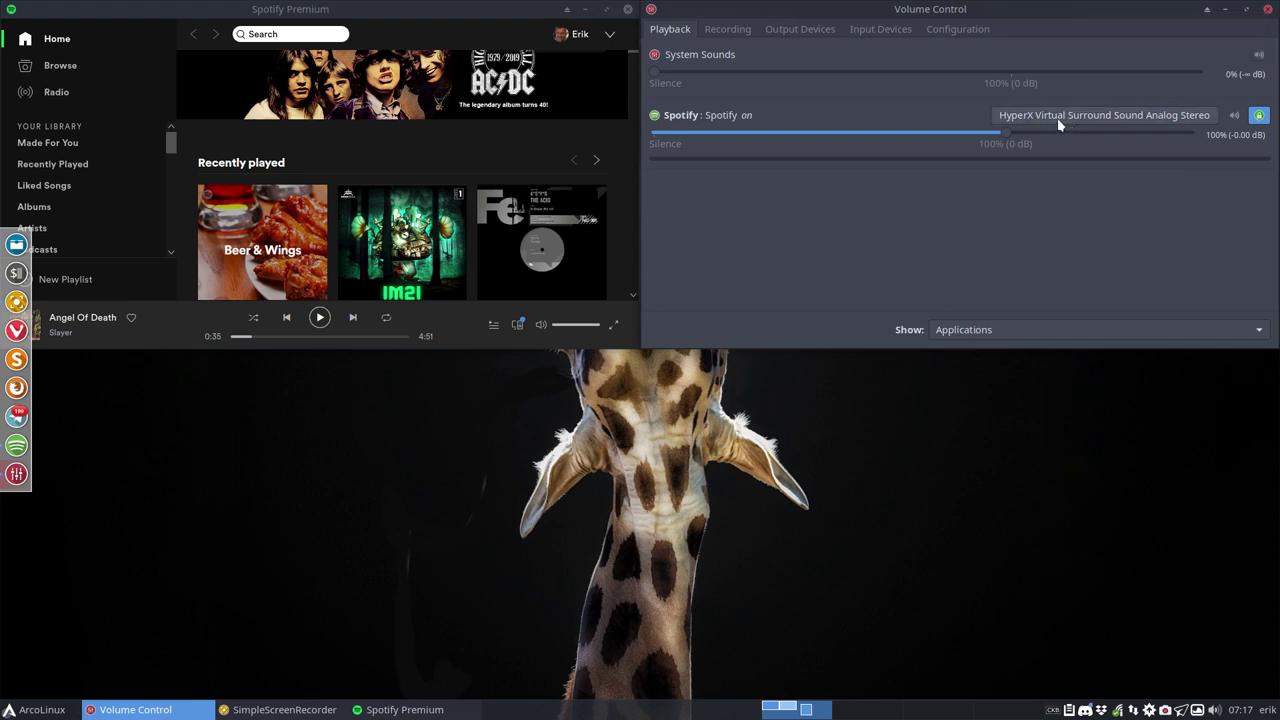
pyautogui.click(804, 28)
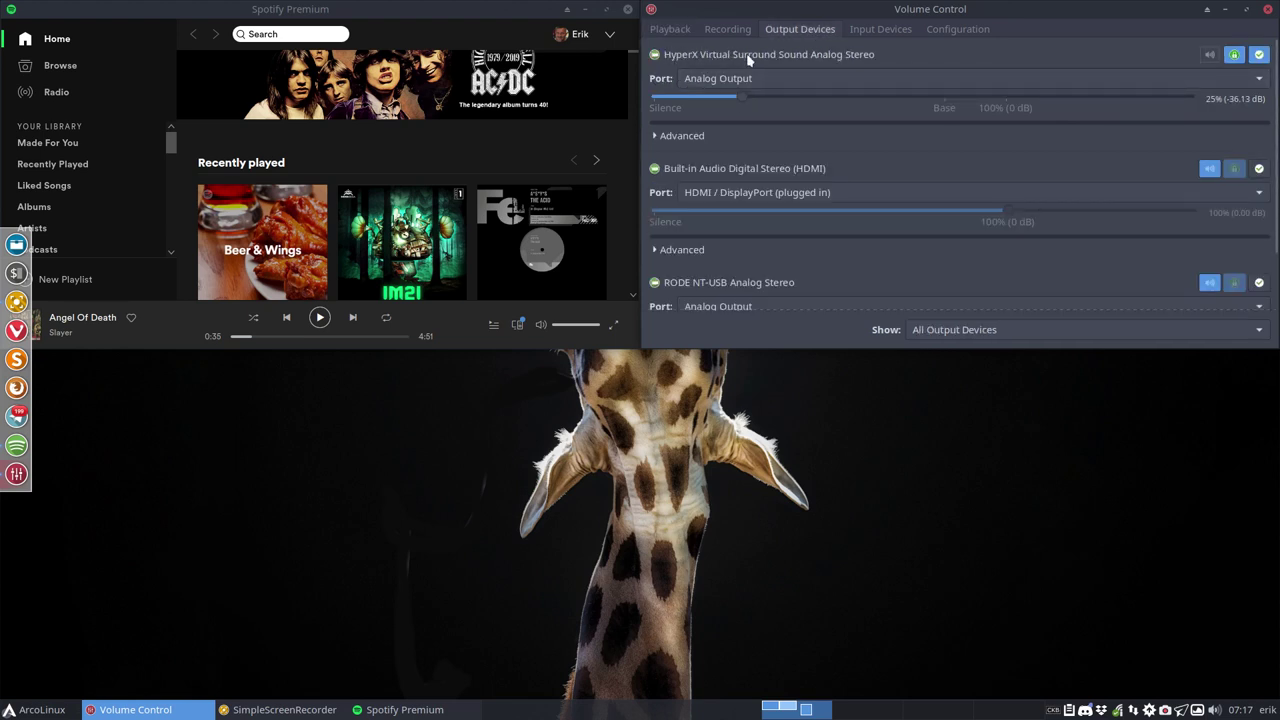
pyautogui.click(1258, 56)
pyautogui.click(668, 29)
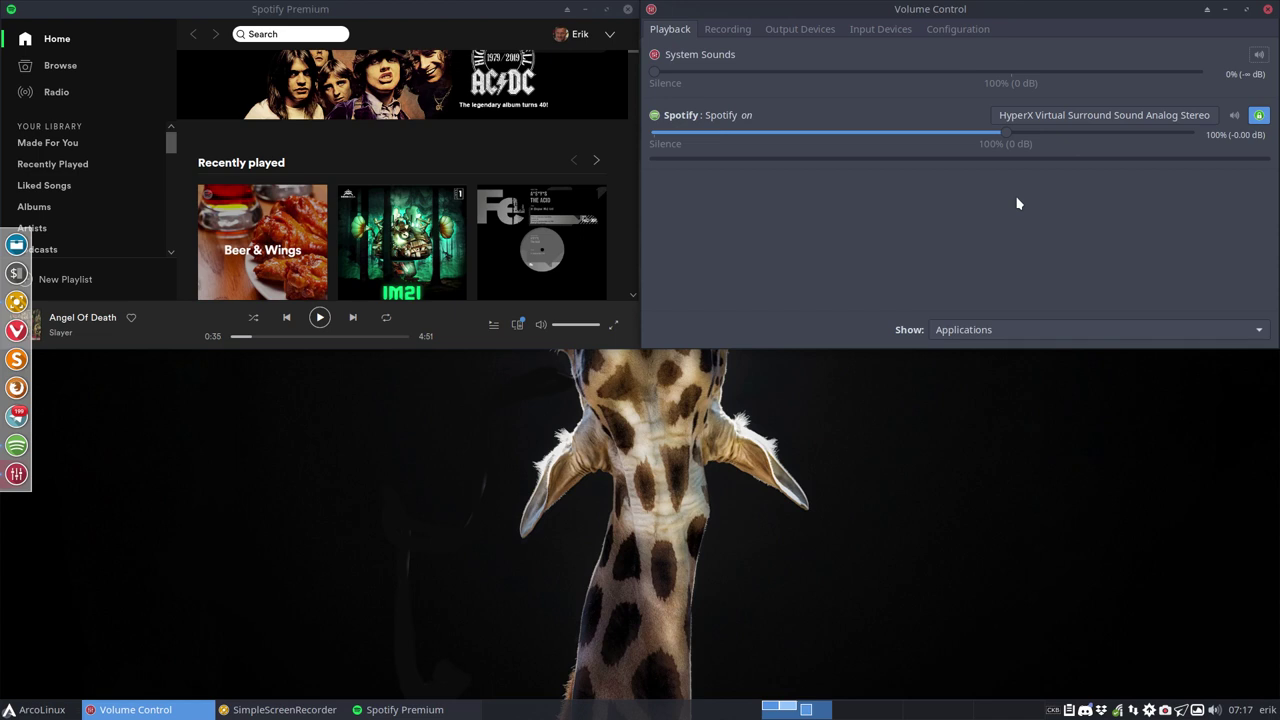
# - Close the Spotify window so its playback stream disappears from the mixer
pyautogui.click(628, 10)
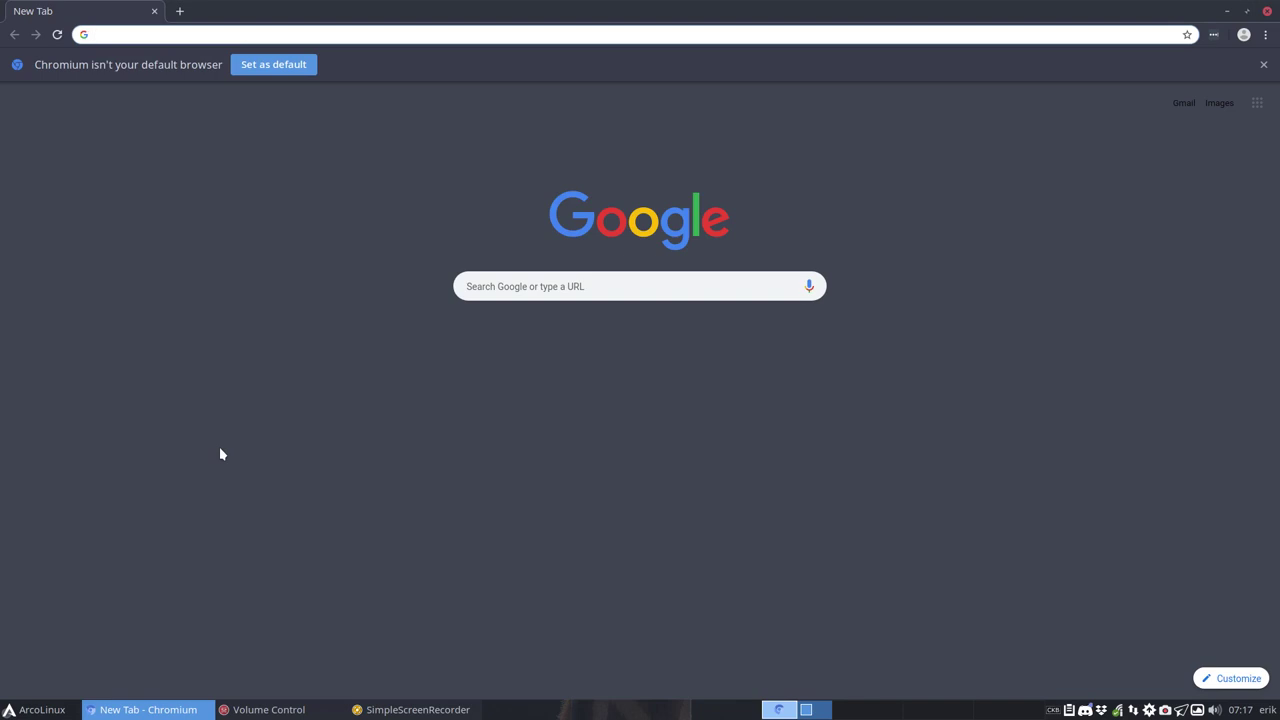
# - Google 'youtube belgium new beat acid' and play the SOUND OF BELGIUM NEW BEAT ACID video, accepting the terms notice
pyautogui.write('youtube ')
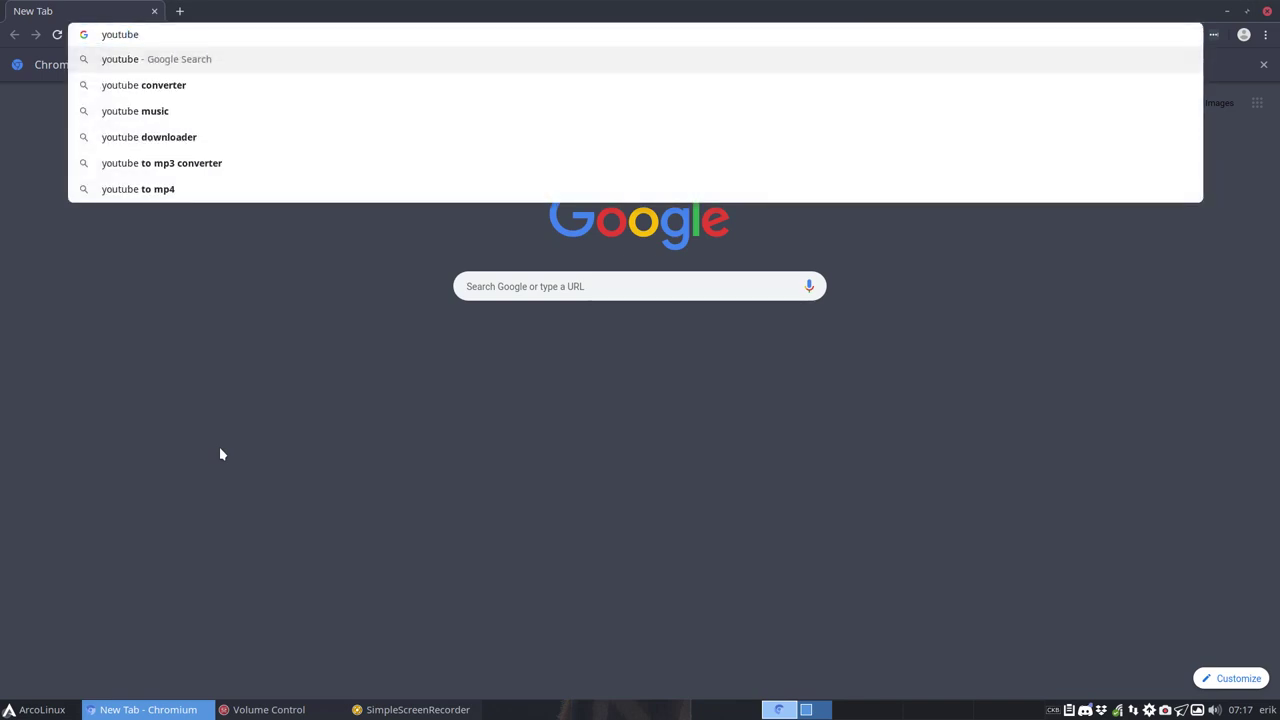
pyautogui.write('belgium')
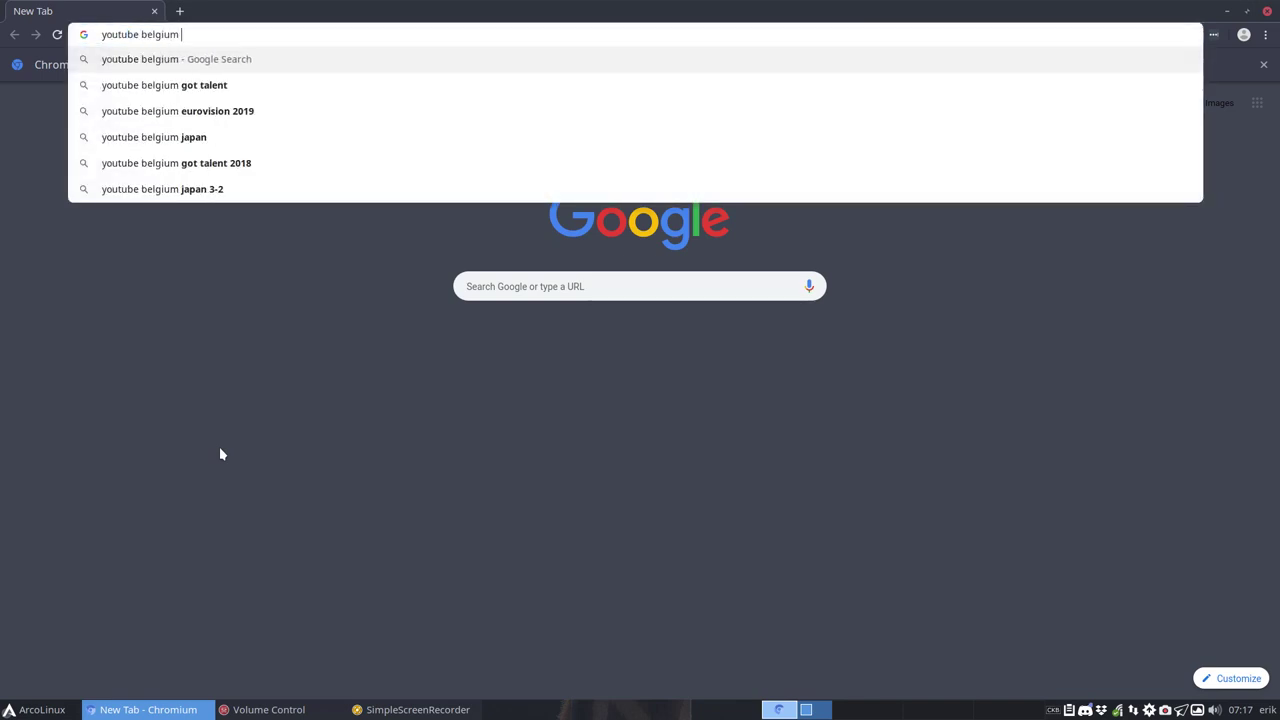
pyautogui.write(' new beat')
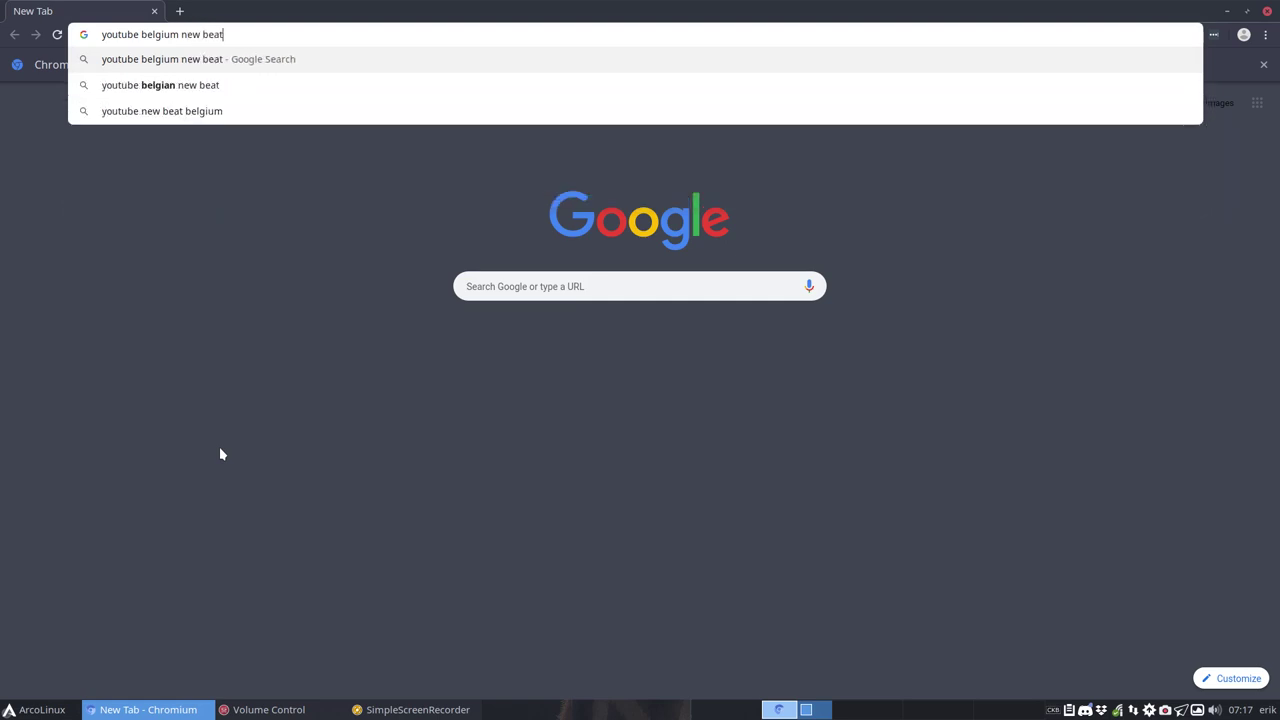
pyautogui.write(' acid')
pyautogui.press('Return')
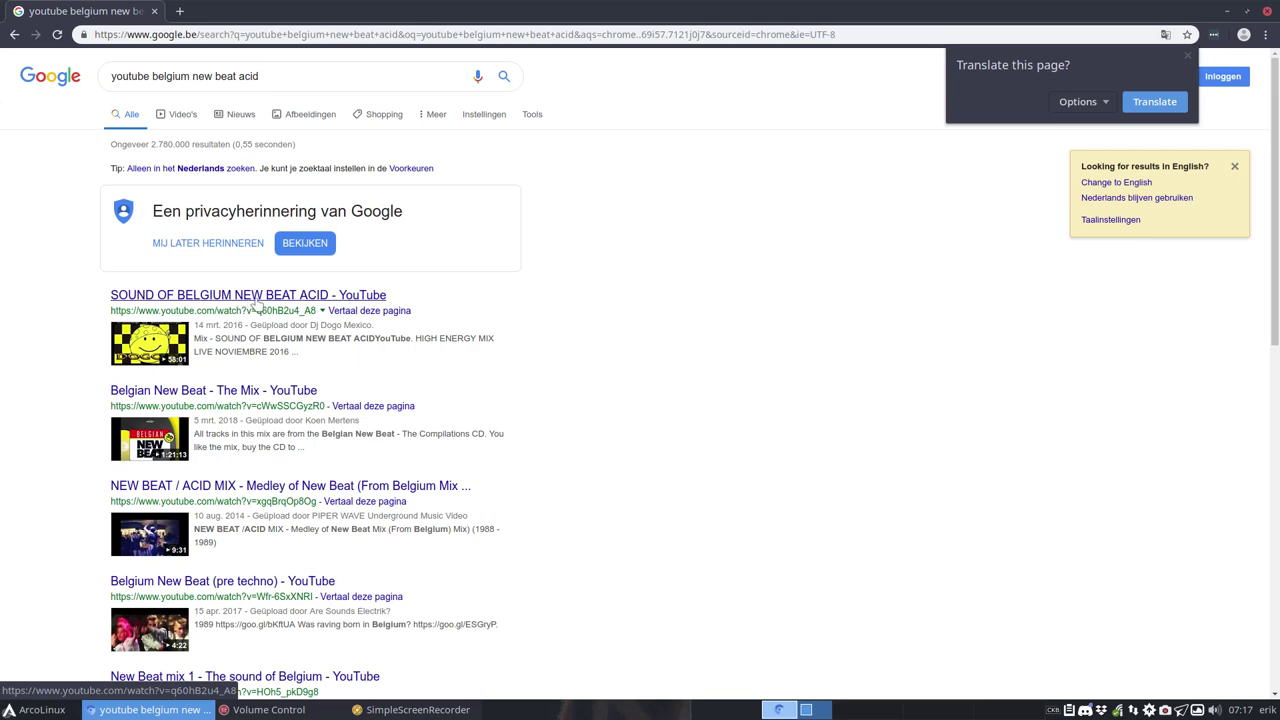
pyautogui.click(265, 298)
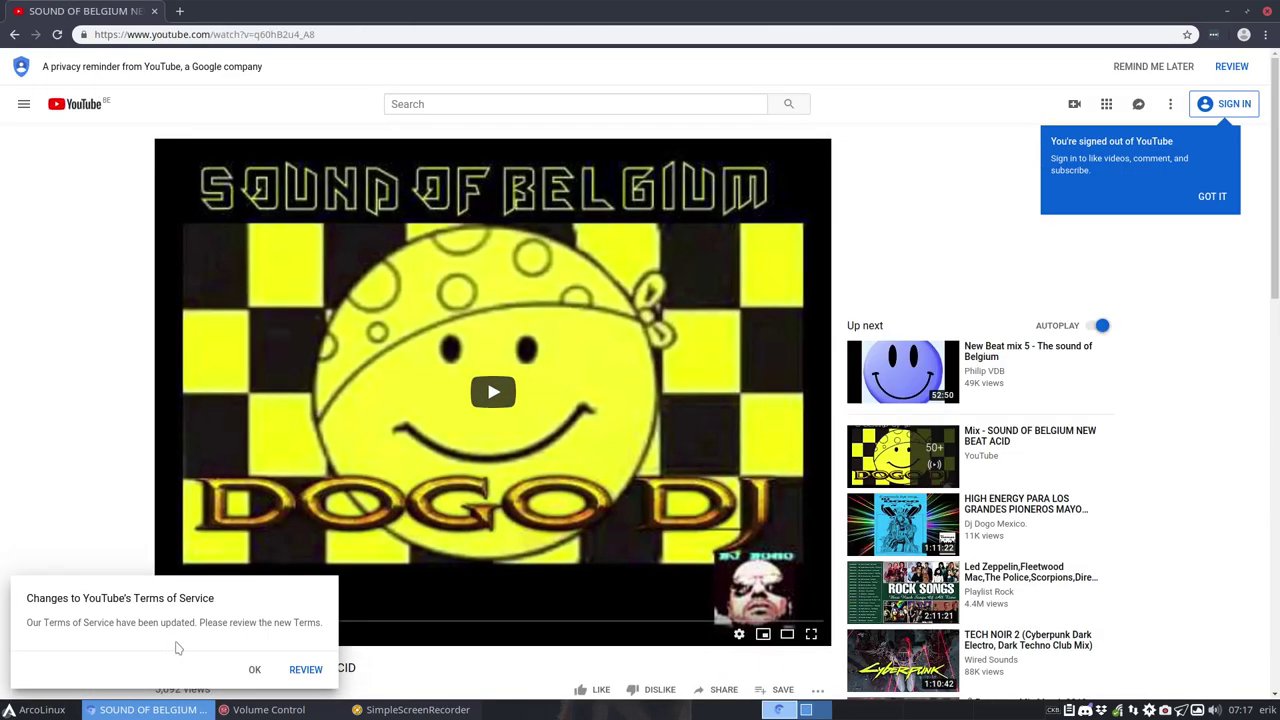
pyautogui.click(255, 670)
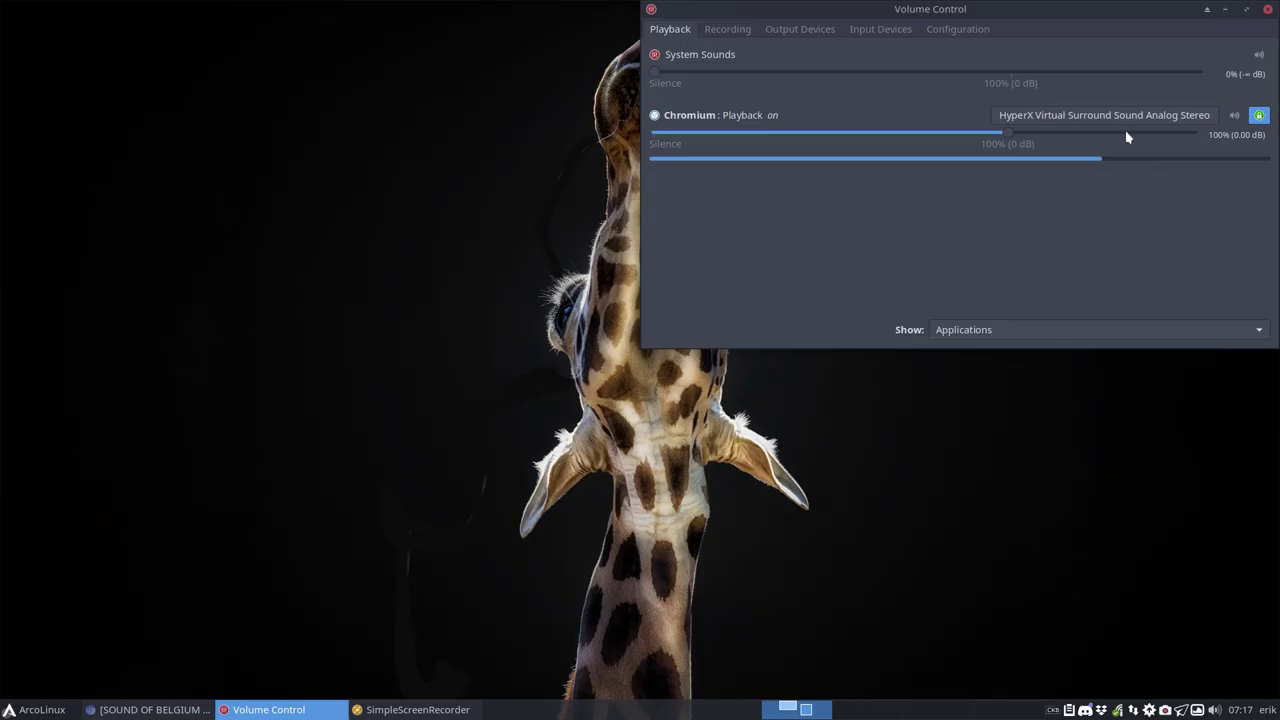
# - Minimise Chromium and check that its playback stream goes to the LE-Bose QC35 II headphones
pyautogui.click(1227, 10)
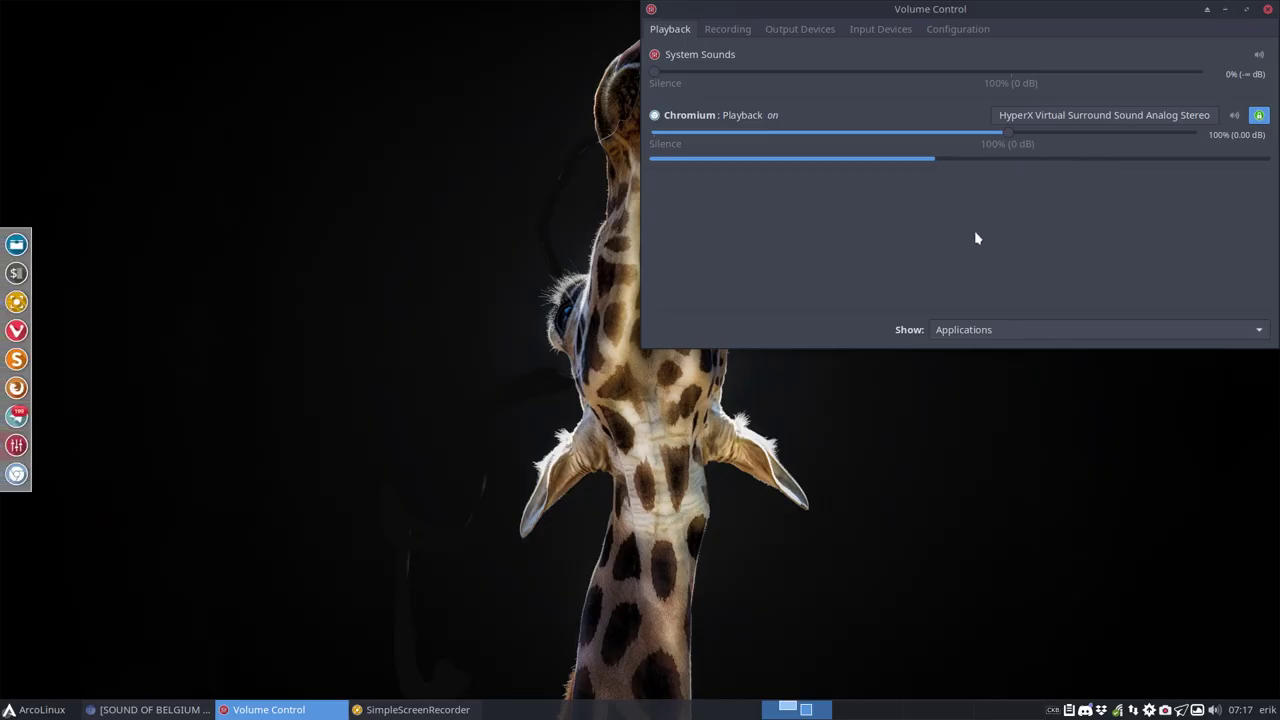
pyautogui.click(1057, 118)
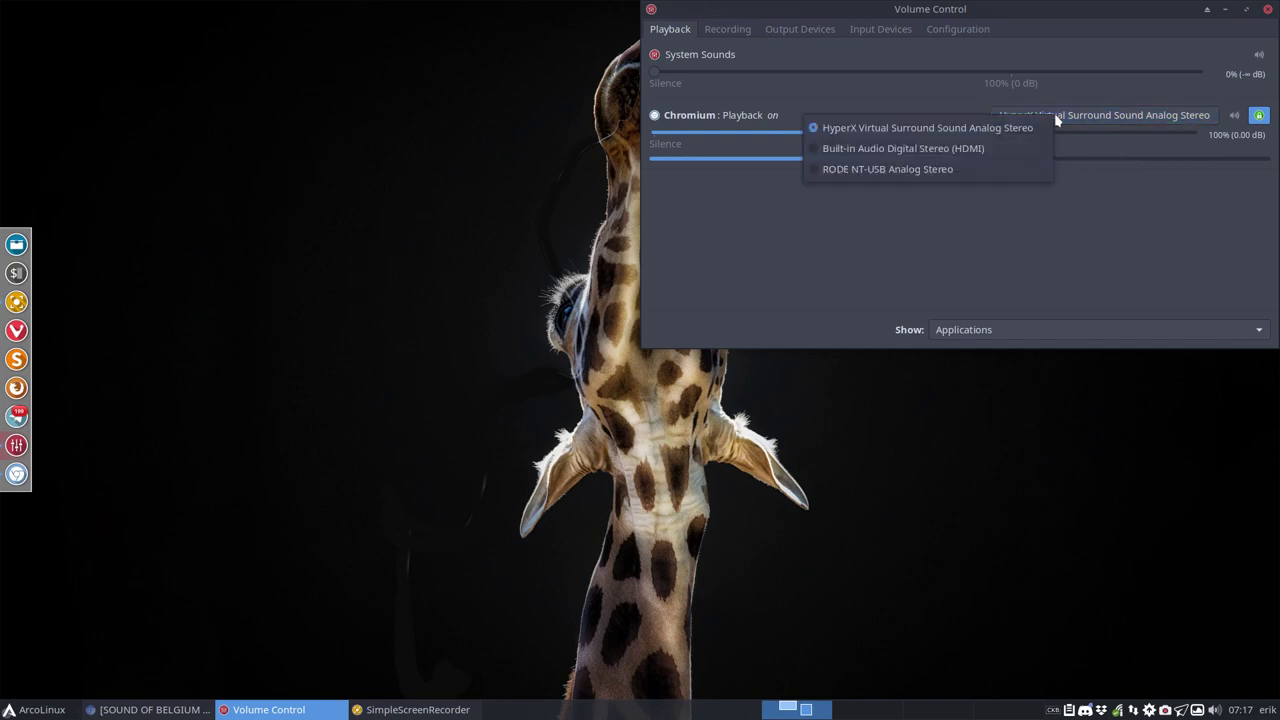
pyautogui.click(1064, 266)
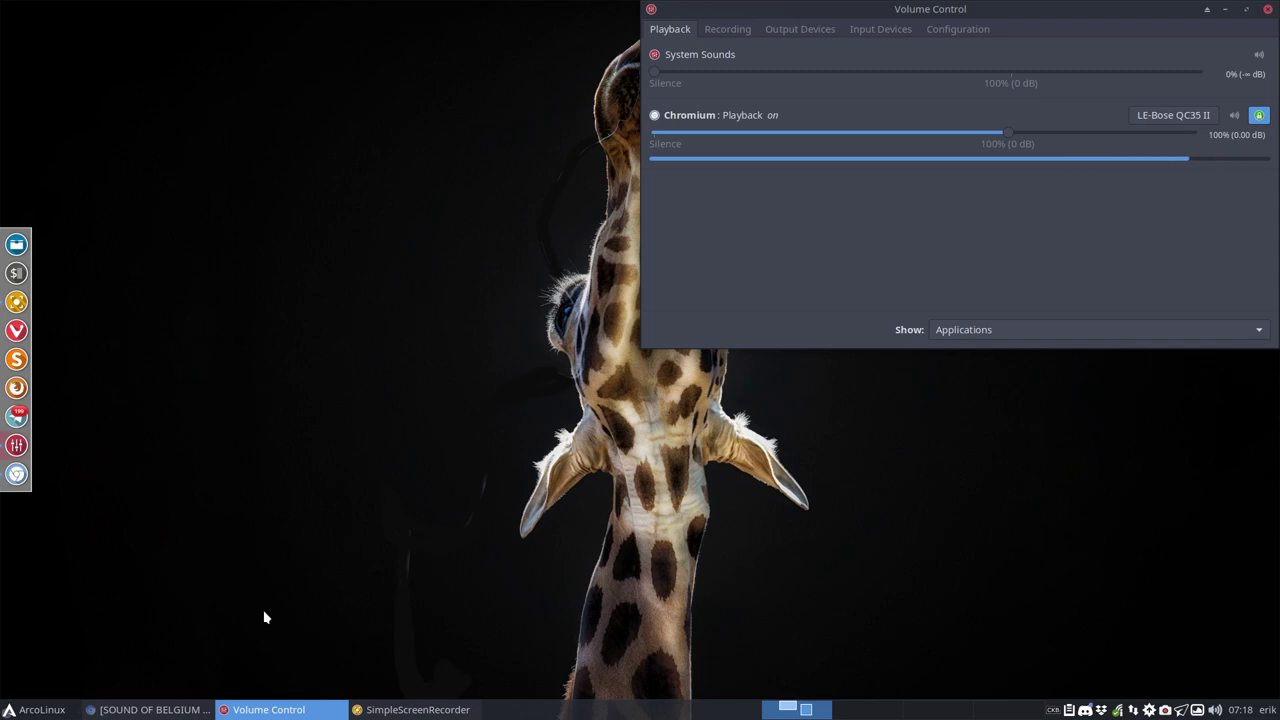
# - Pause the YouTube video and close Chromium
pyautogui.click(150, 709)
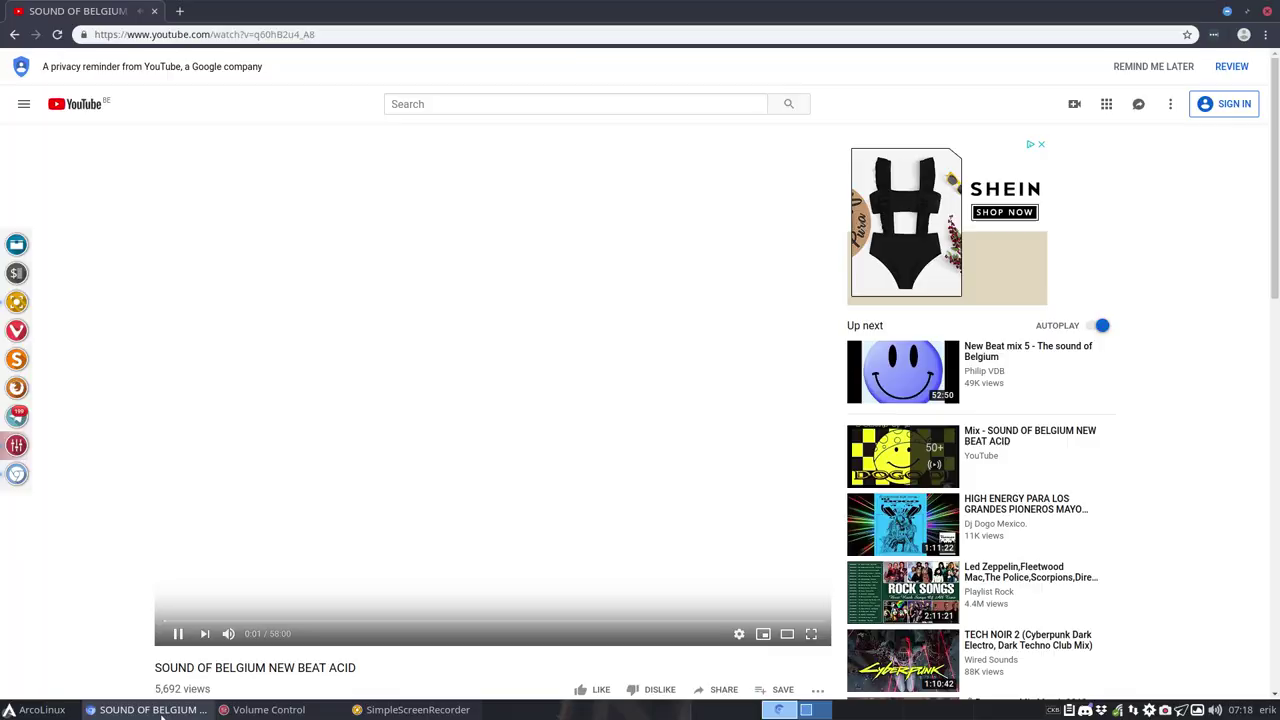
pyautogui.click(177, 633)
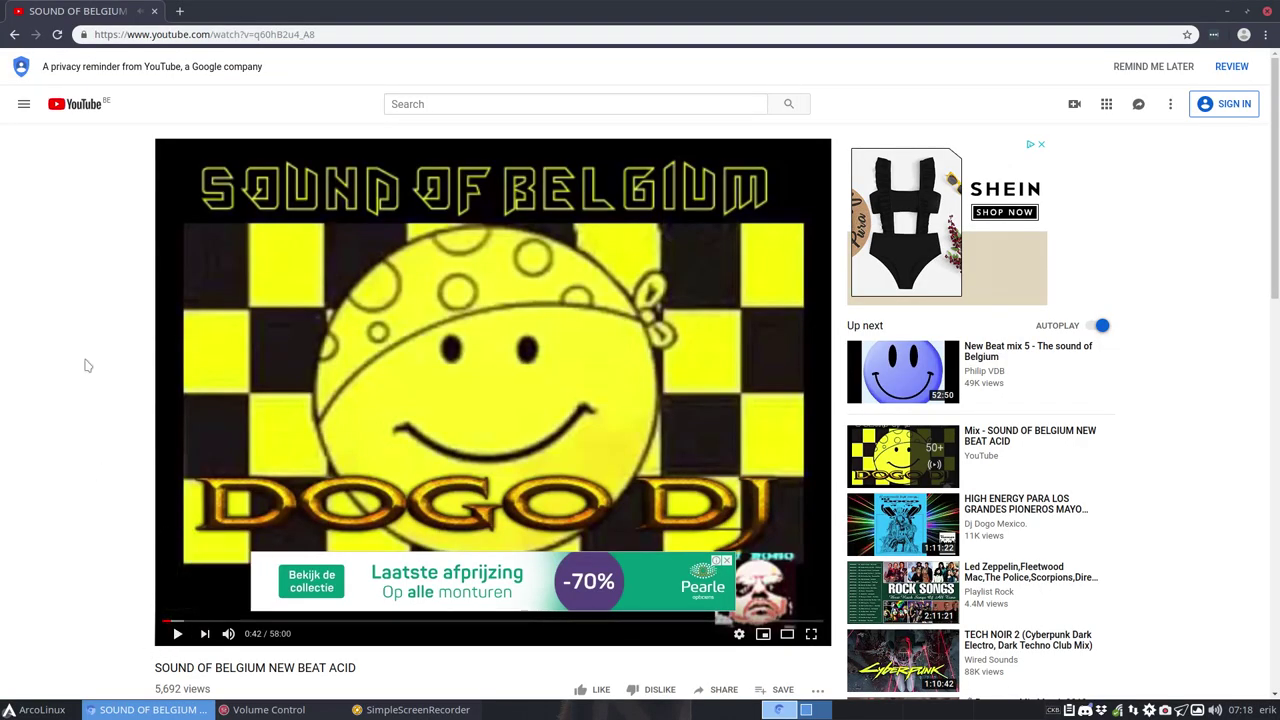
pyautogui.click(1266, 11)
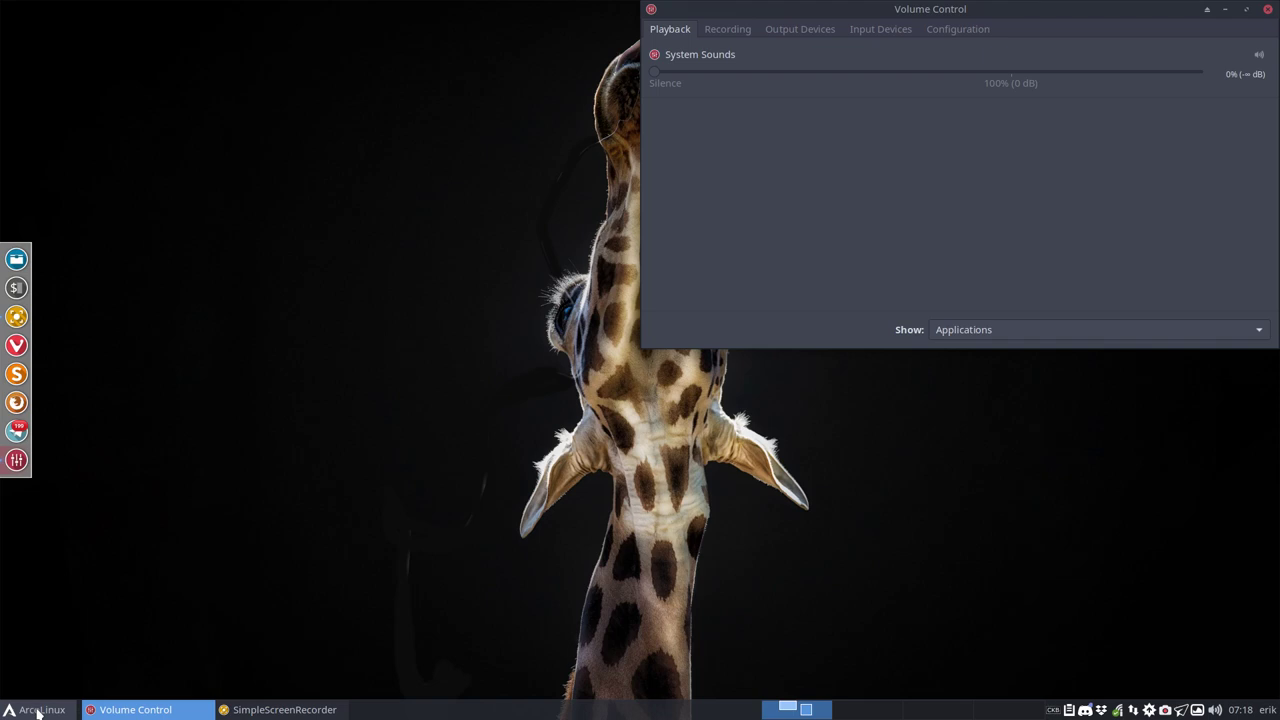
# - Launch GNOME Software by searching 'upd' in the Whisker Menu
pyautogui.click(33, 716)
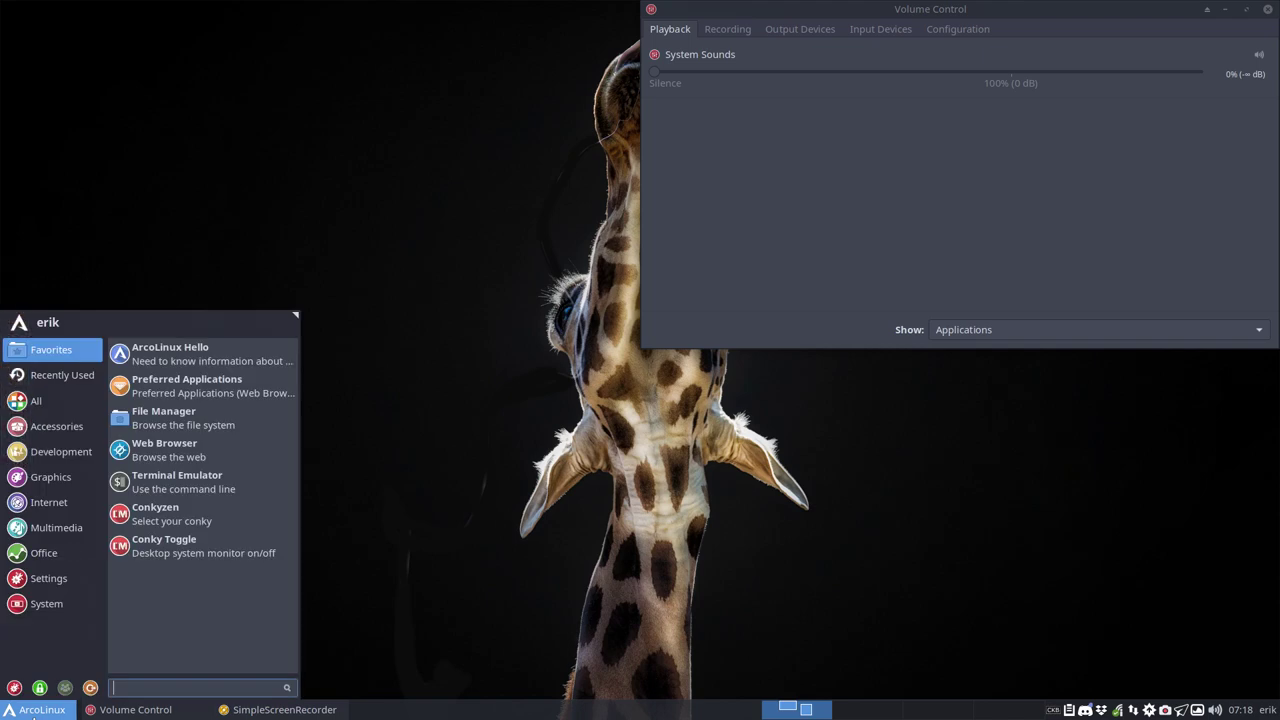
pyautogui.write('upd')
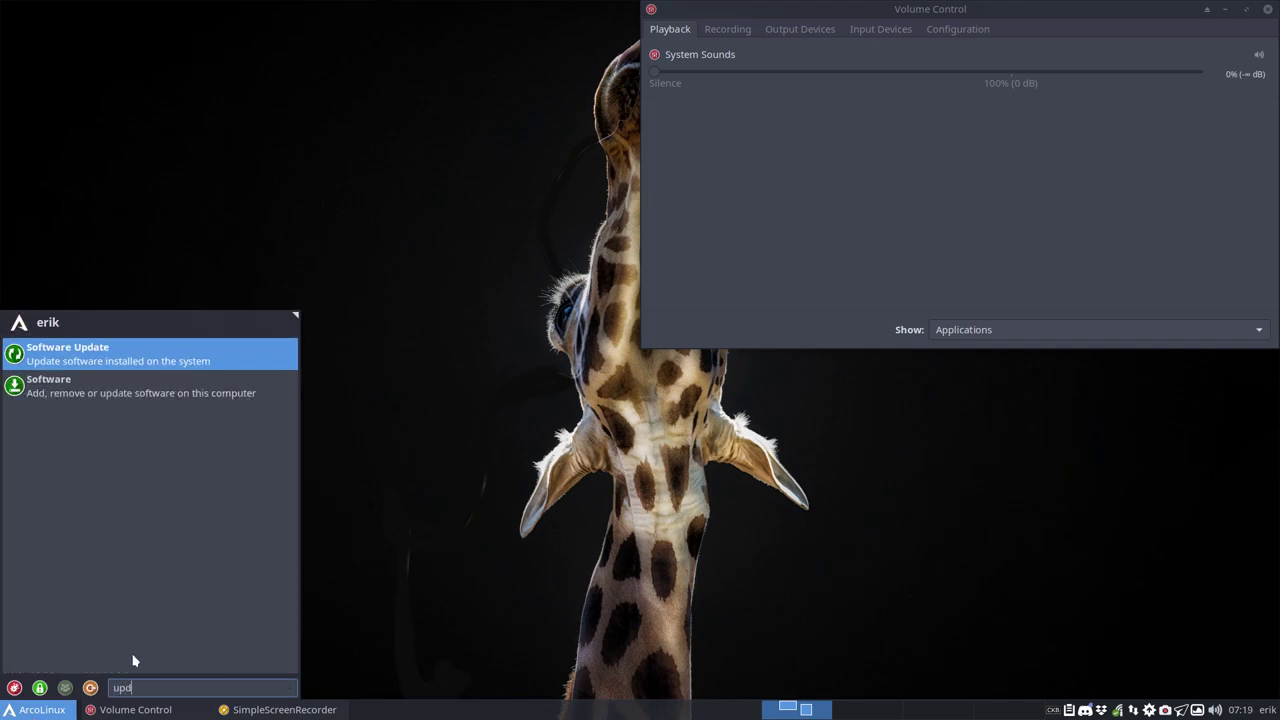
pyautogui.click(97, 403)
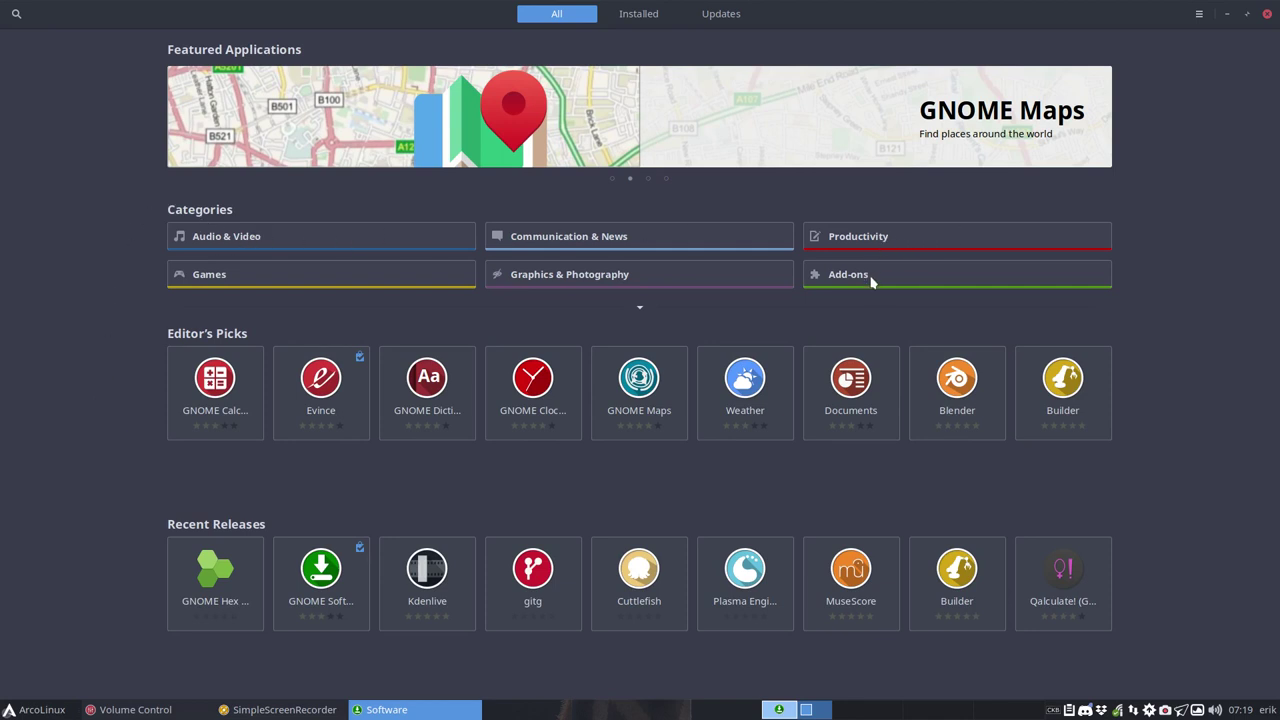
# - Browse Audio & Video music players, filtered to Music Players and sorted by name
pyautogui.click(254, 239)
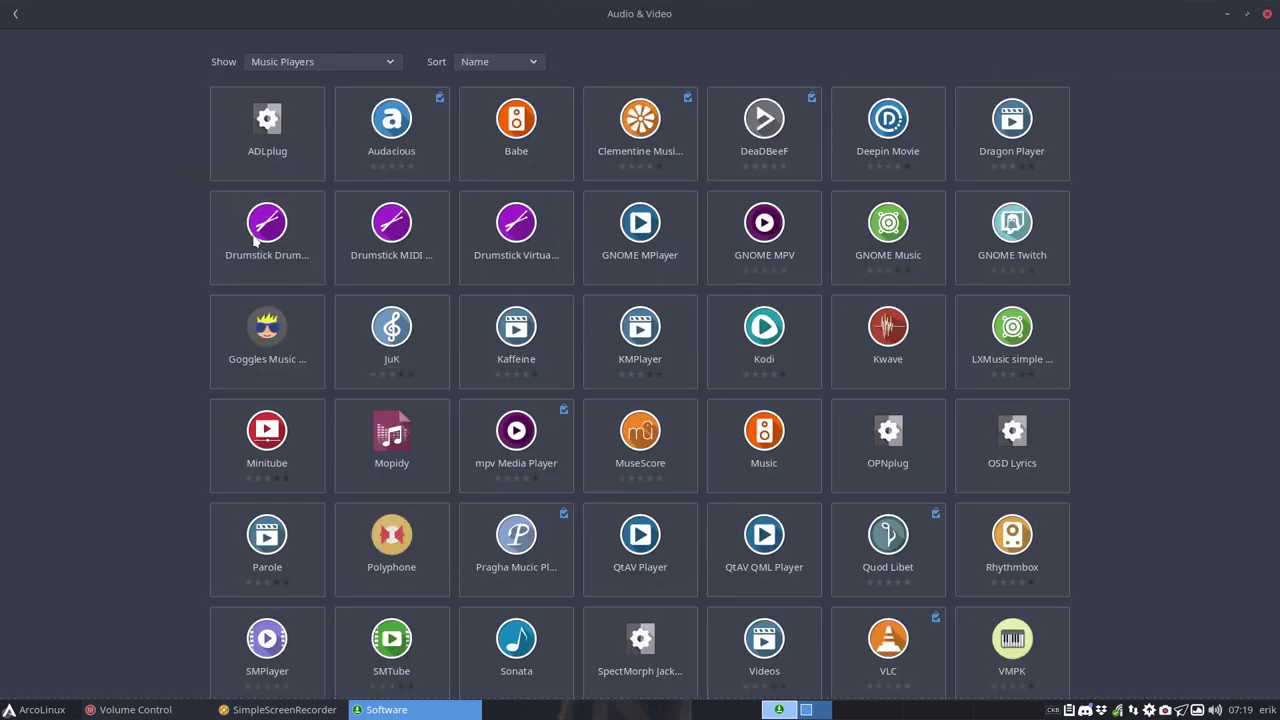
pyautogui.click(388, 61)
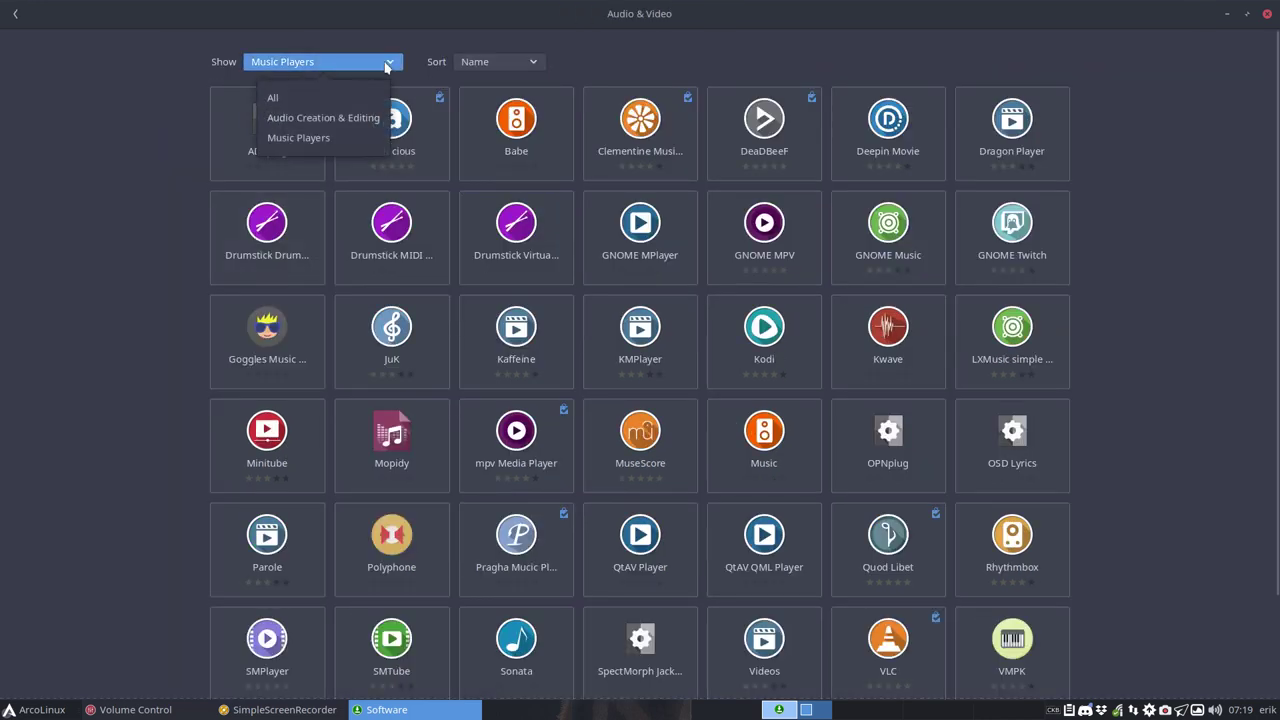
pyautogui.click(311, 140)
pyautogui.click(522, 63)
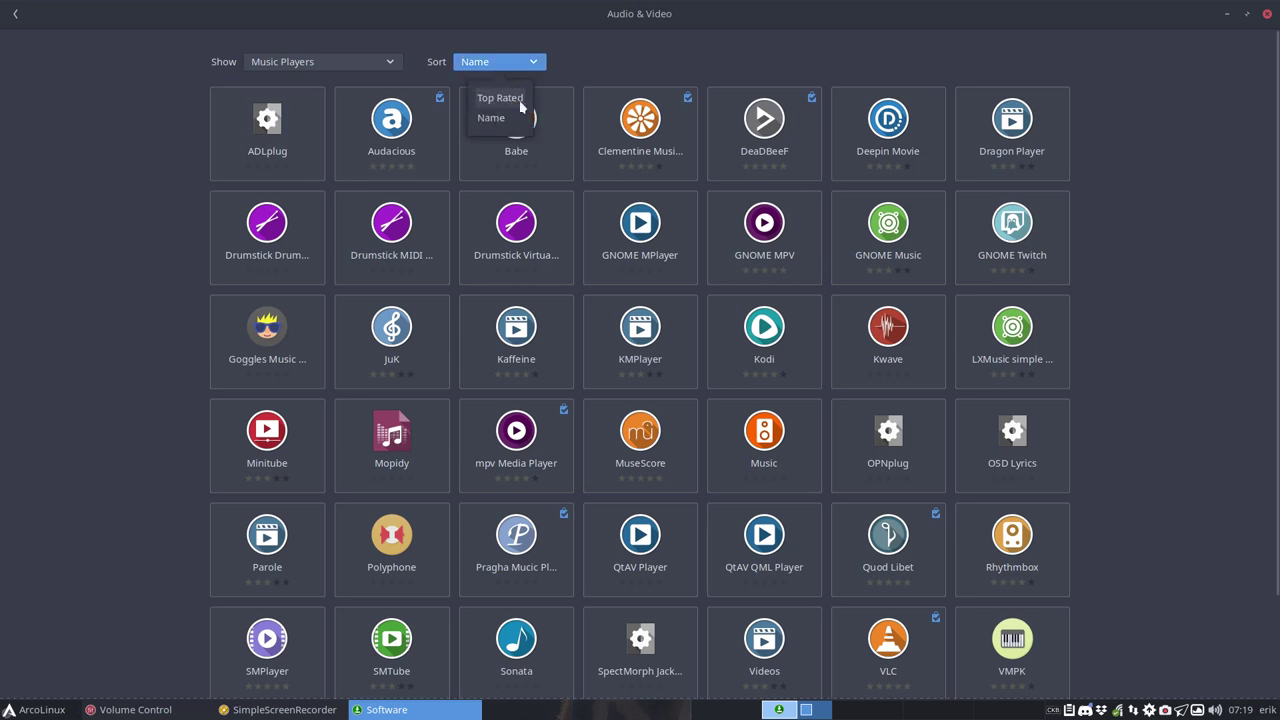
pyautogui.click(520, 98)
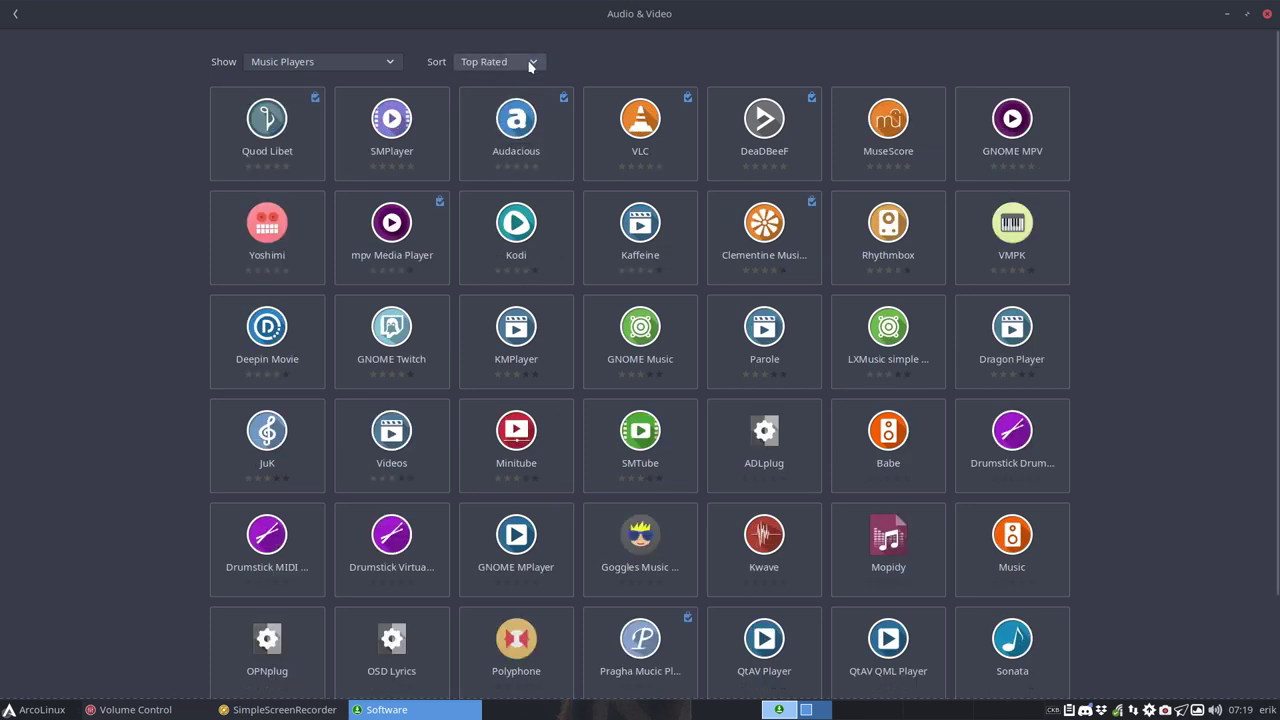
pyautogui.click(530, 64)
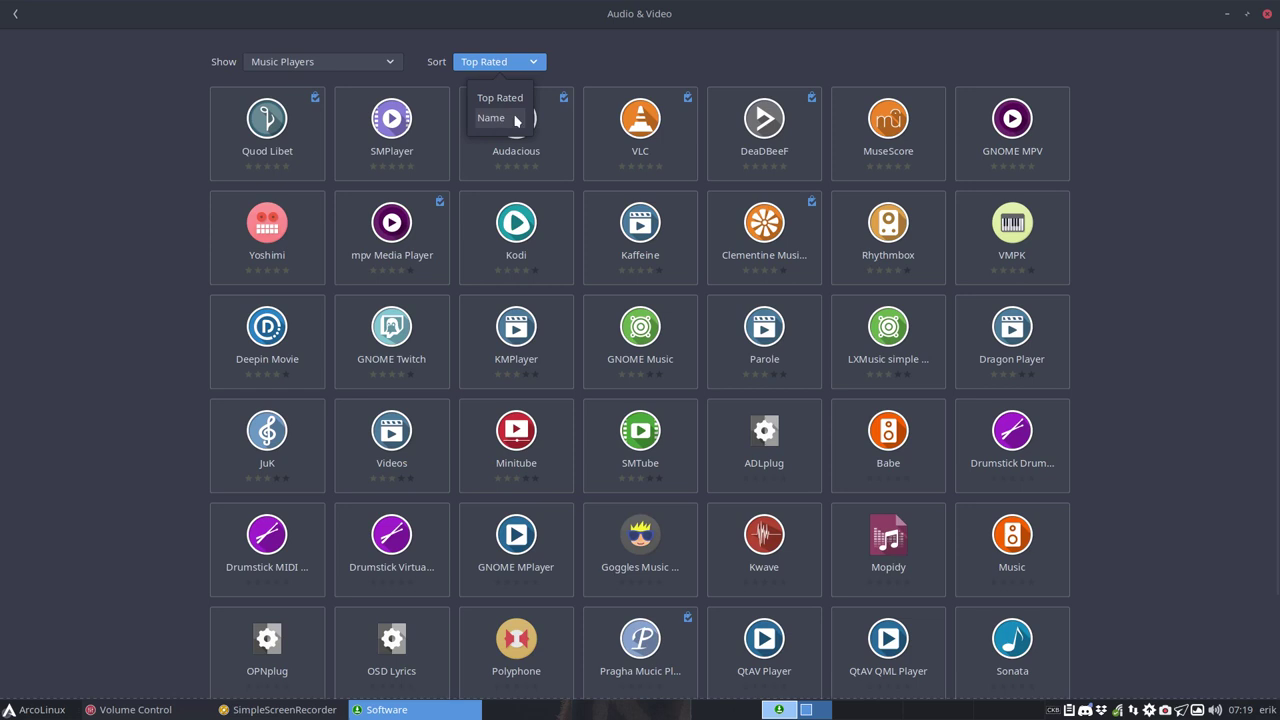
pyautogui.click(522, 98)
pyautogui.click(539, 62)
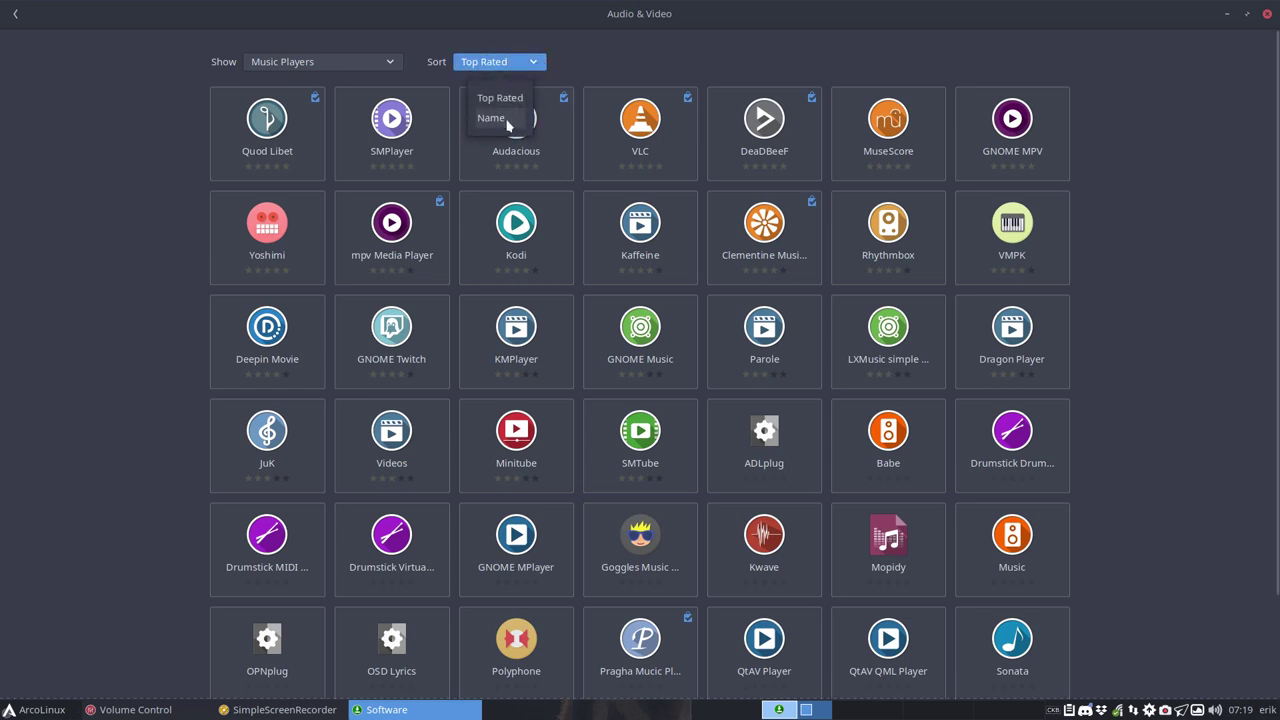
pyautogui.click(500, 117)
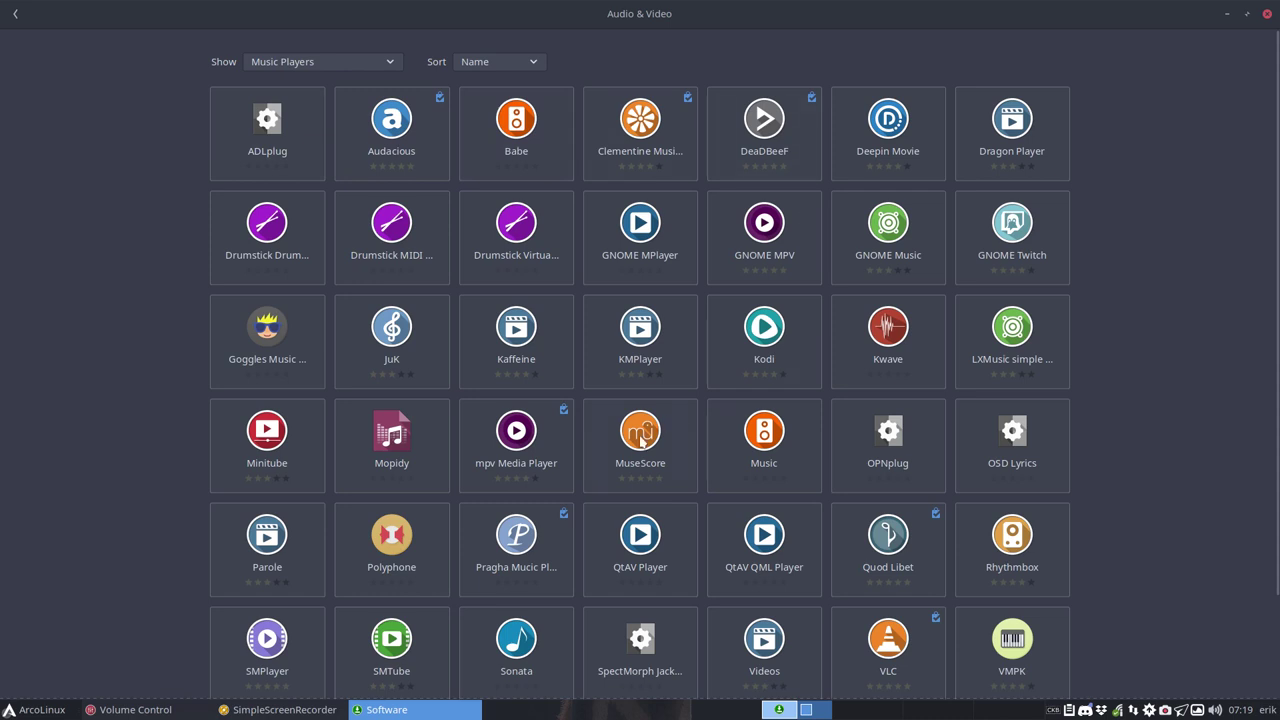
# - Install Sonata from its details page, then close GNOME Software
pyautogui.scroll(-2, 710, 510)
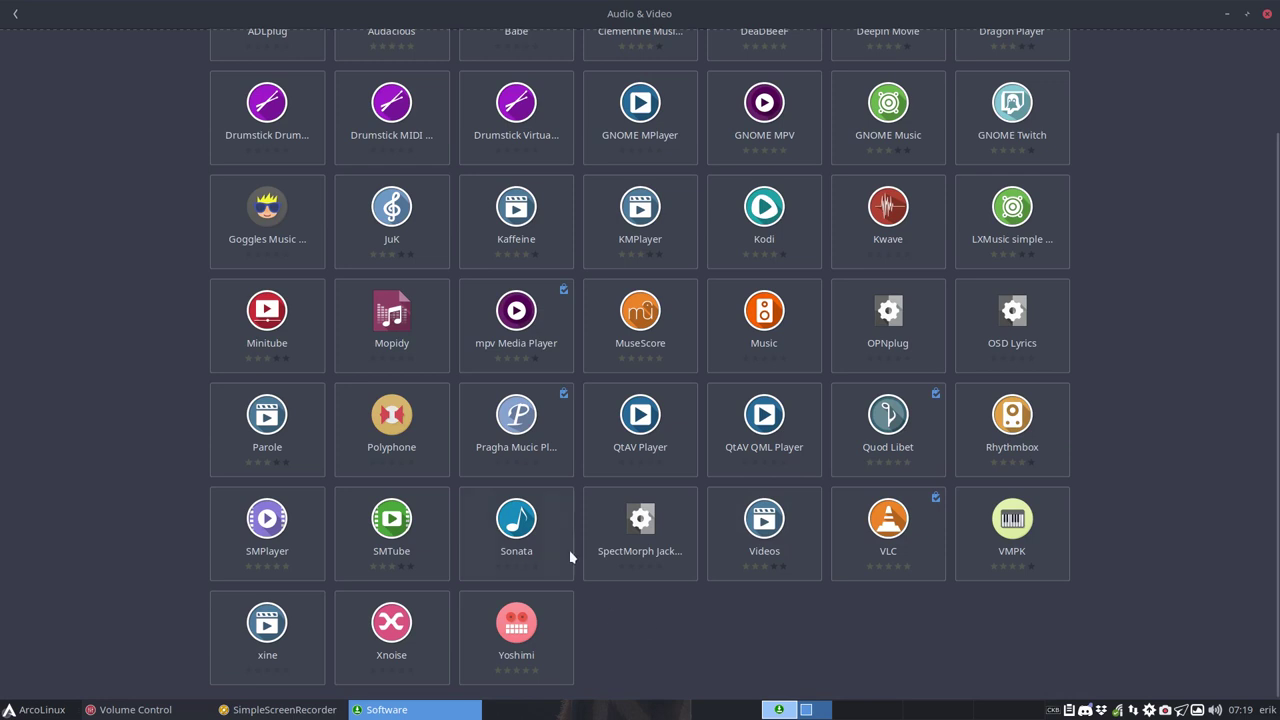
pyautogui.click(553, 524)
pyautogui.click(410, 116)
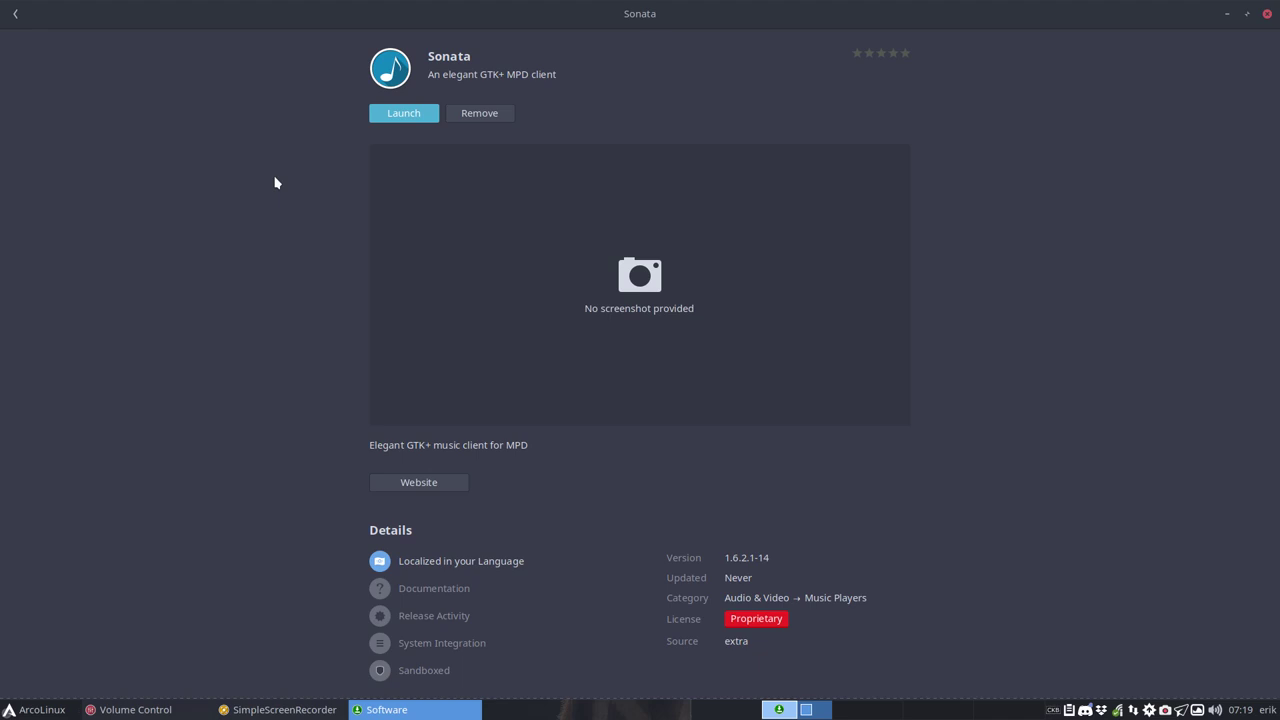
pyautogui.click(15, 13)
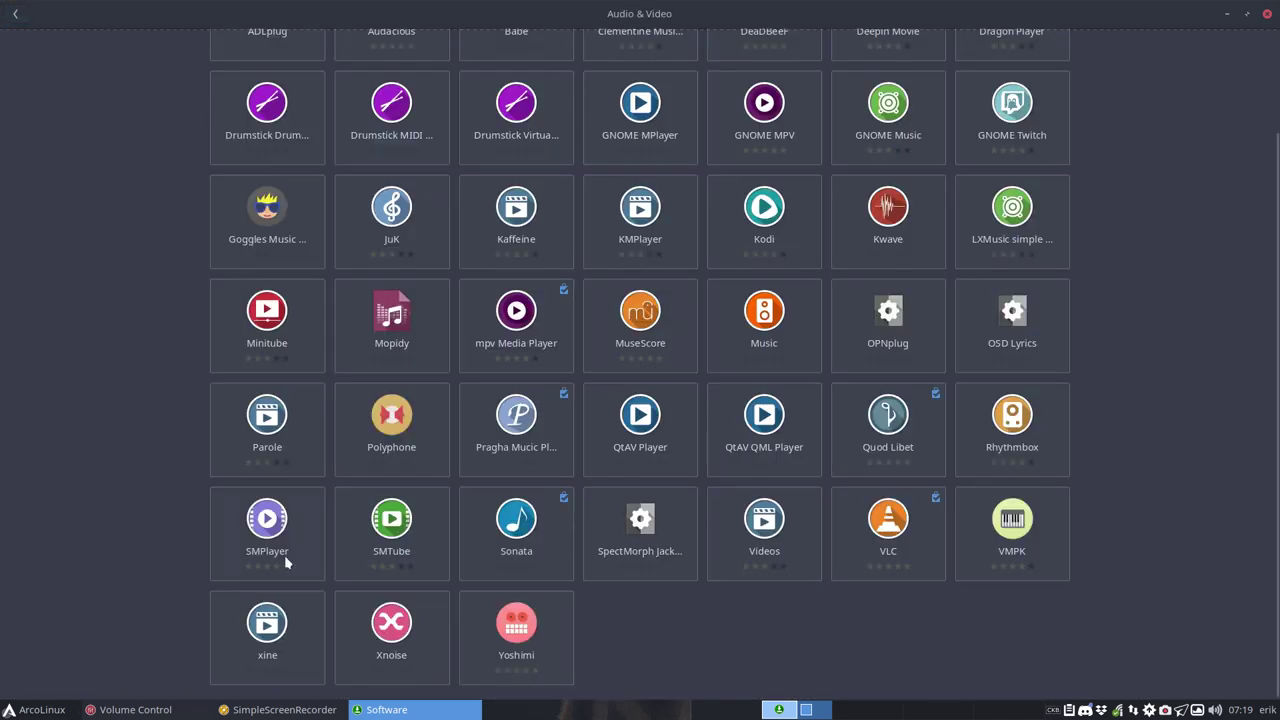
pyautogui.scroll(2, 866, 626)
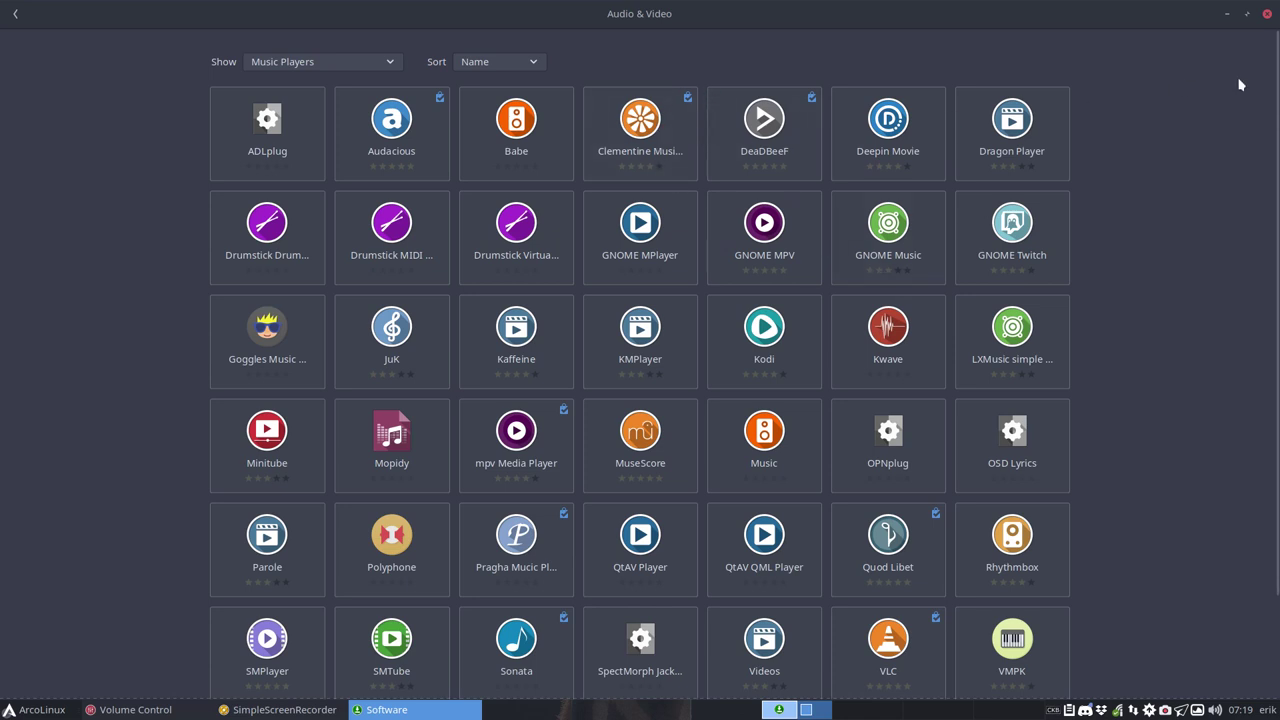
pyautogui.click(1267, 13)
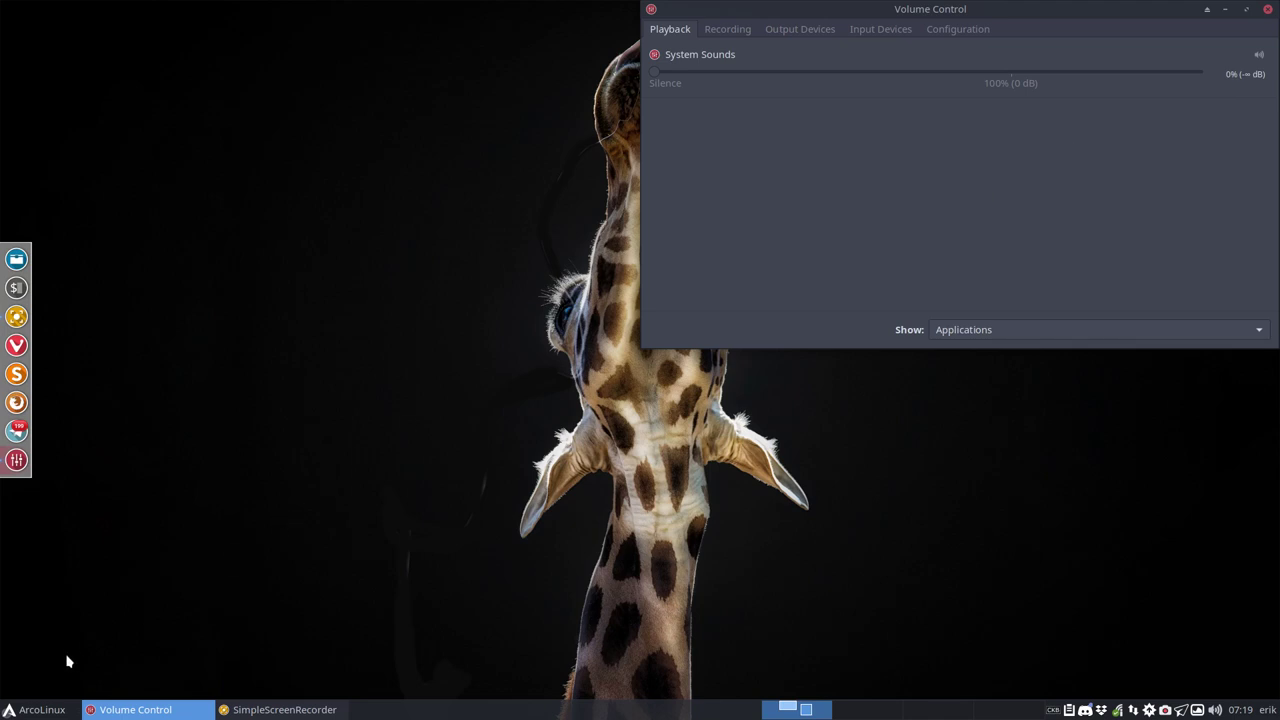
# - Relaunch Pragha via a Whisker Menu search for 'pragh' and minimize it
pyautogui.click(42, 709)
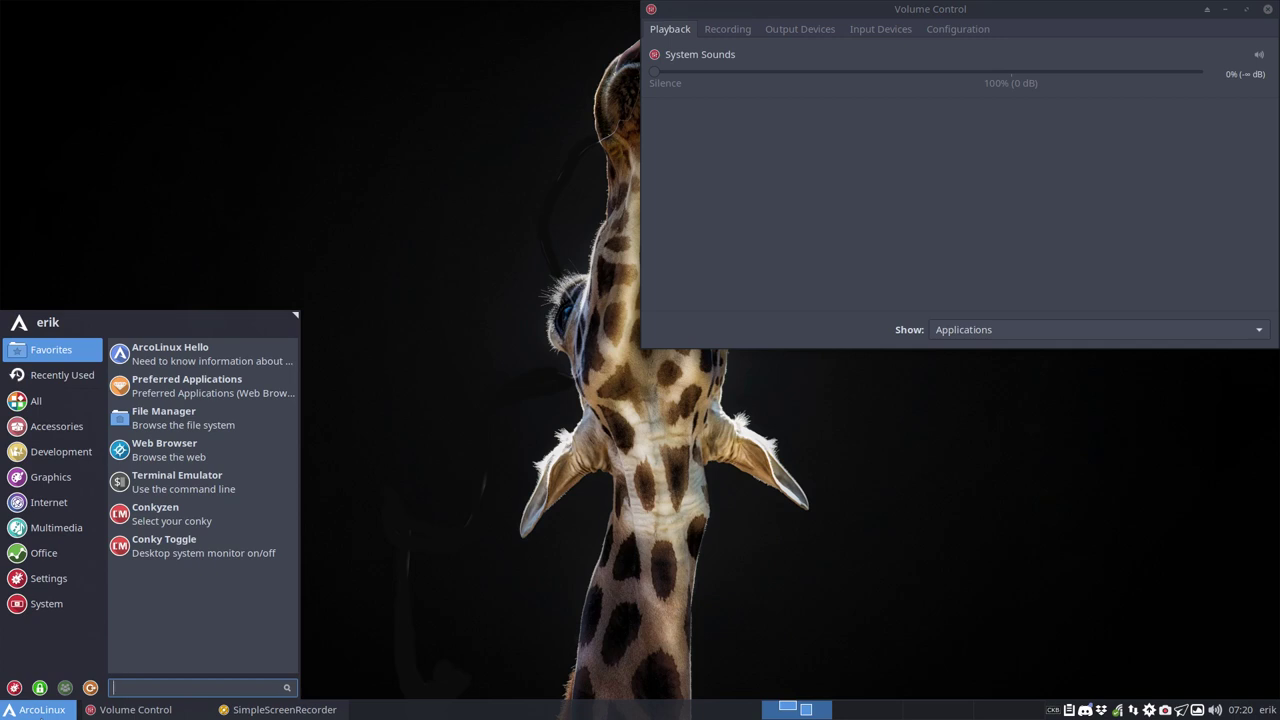
pyautogui.write('pragh')
pyautogui.press('Return')
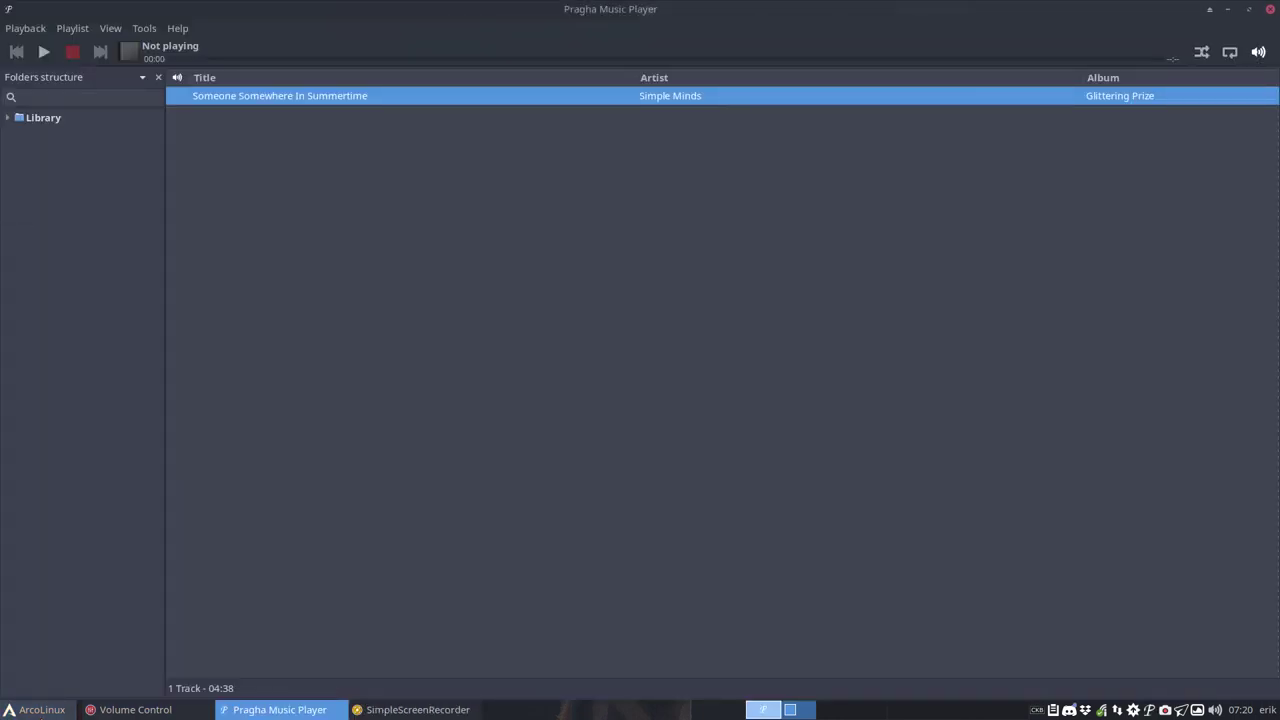
pyautogui.click(1228, 9)
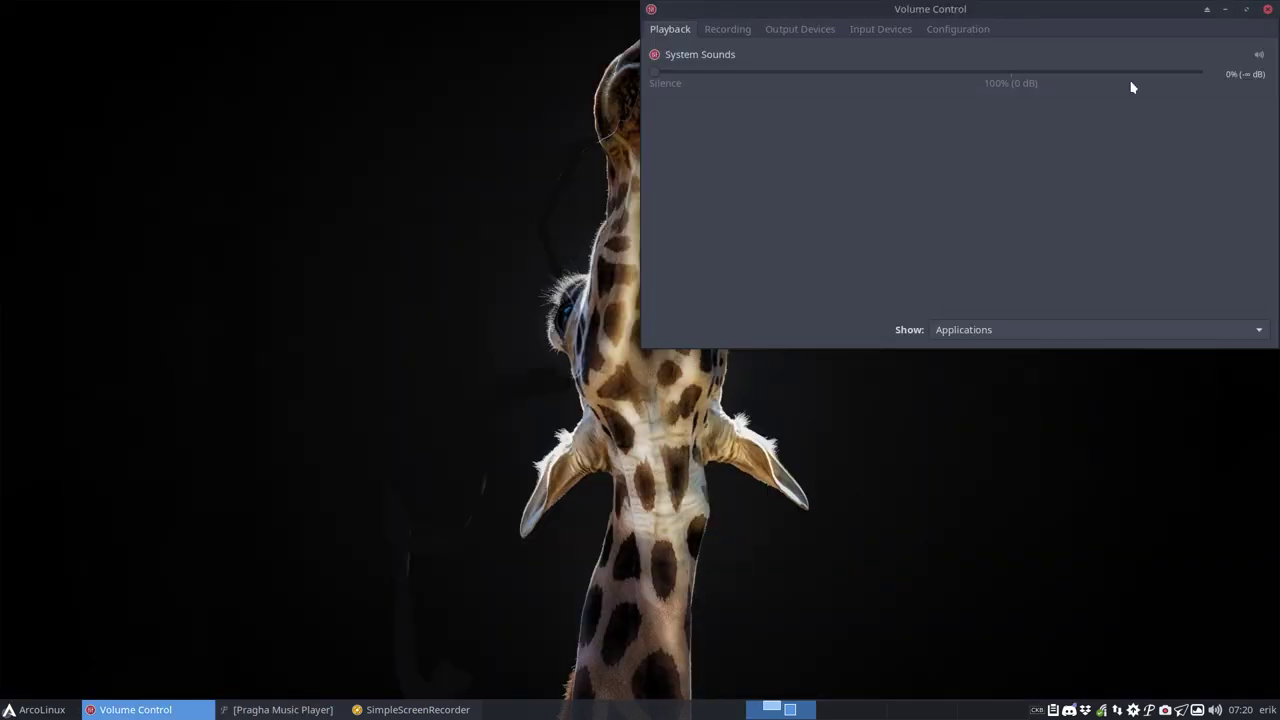
# - In a new Thunar window, hide hidden files and delete the old link inside ~/Music
pyautogui.rightClick(292, 214)
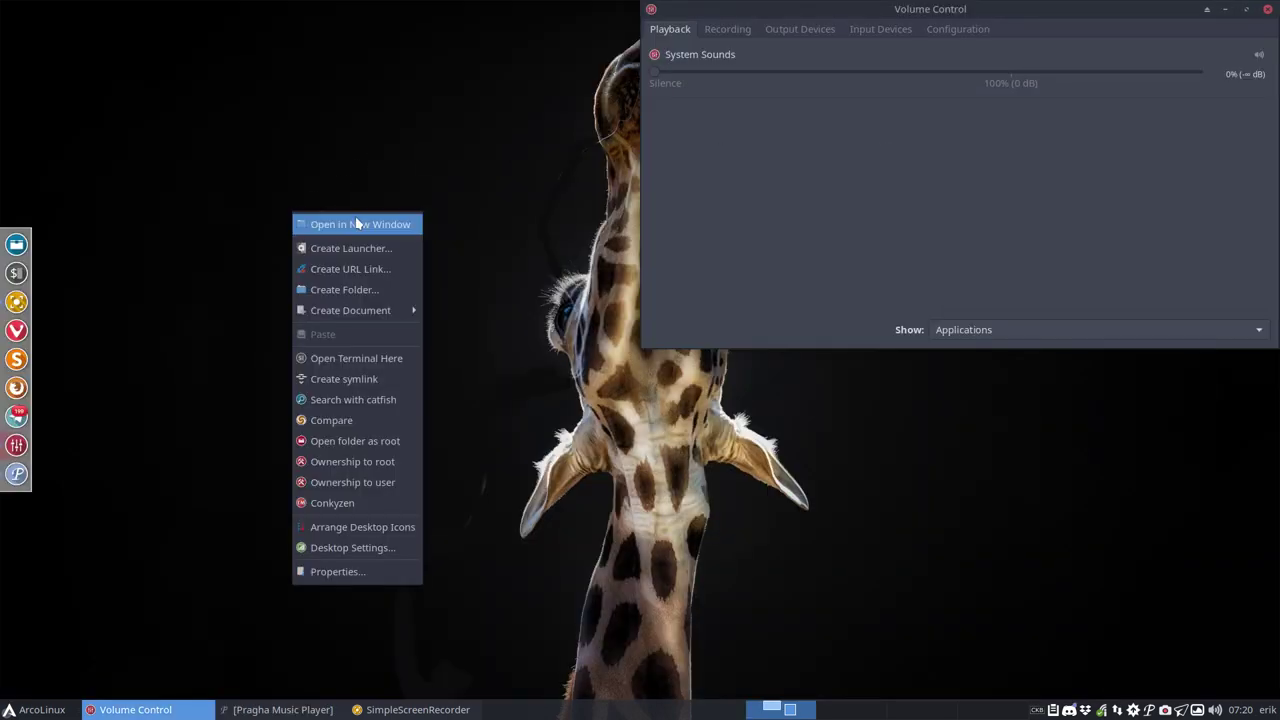
pyautogui.click(365, 226)
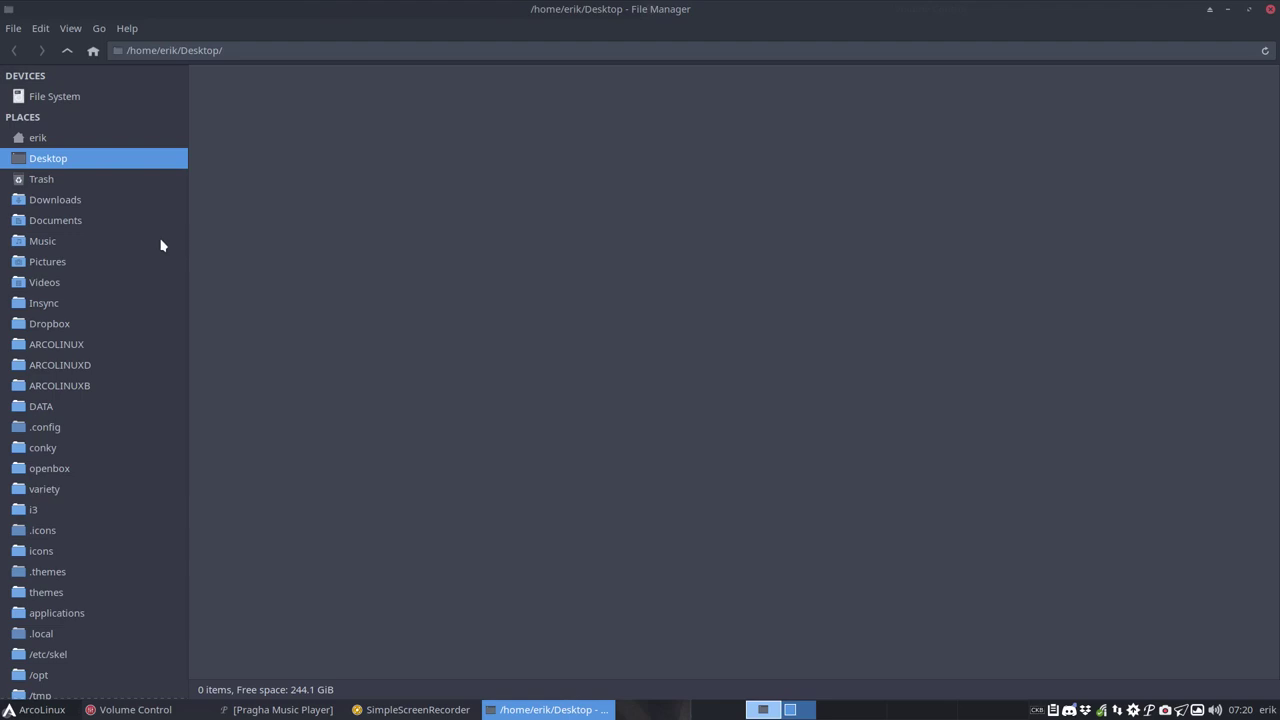
pyautogui.click(40, 140)
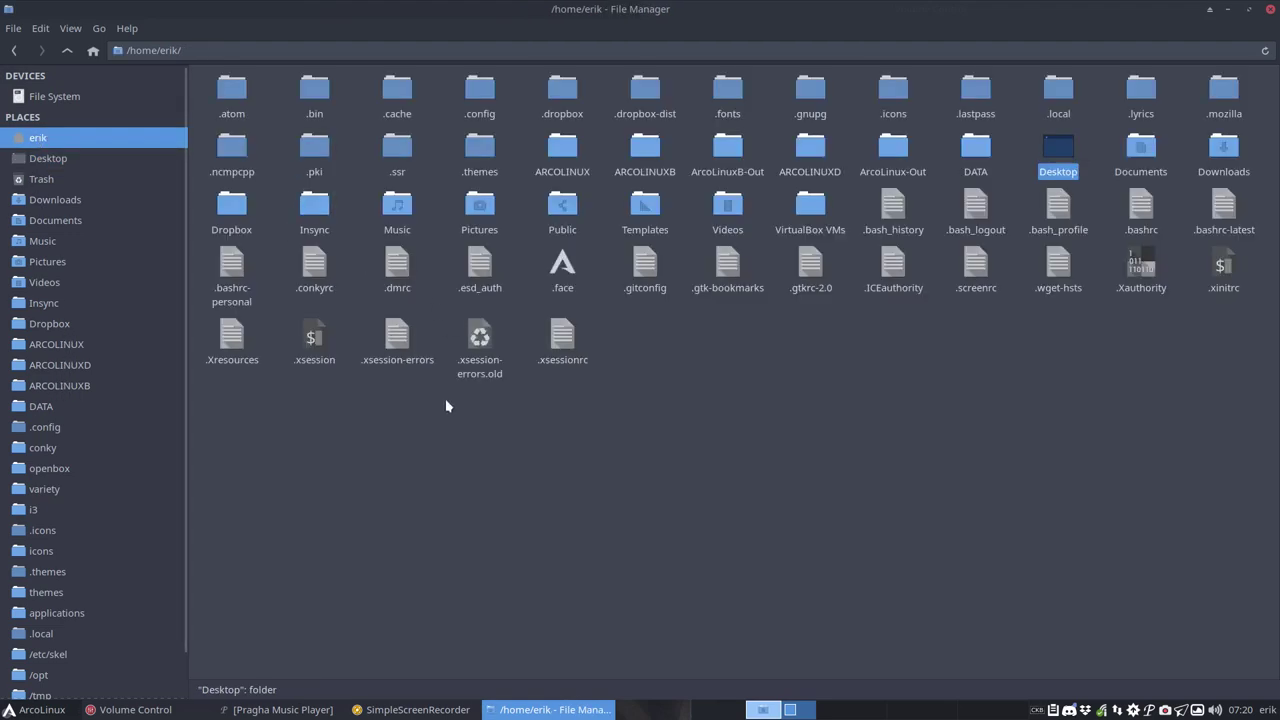
pyautogui.hotkey('ctrl', 'h')
pyautogui.click(931, 231)
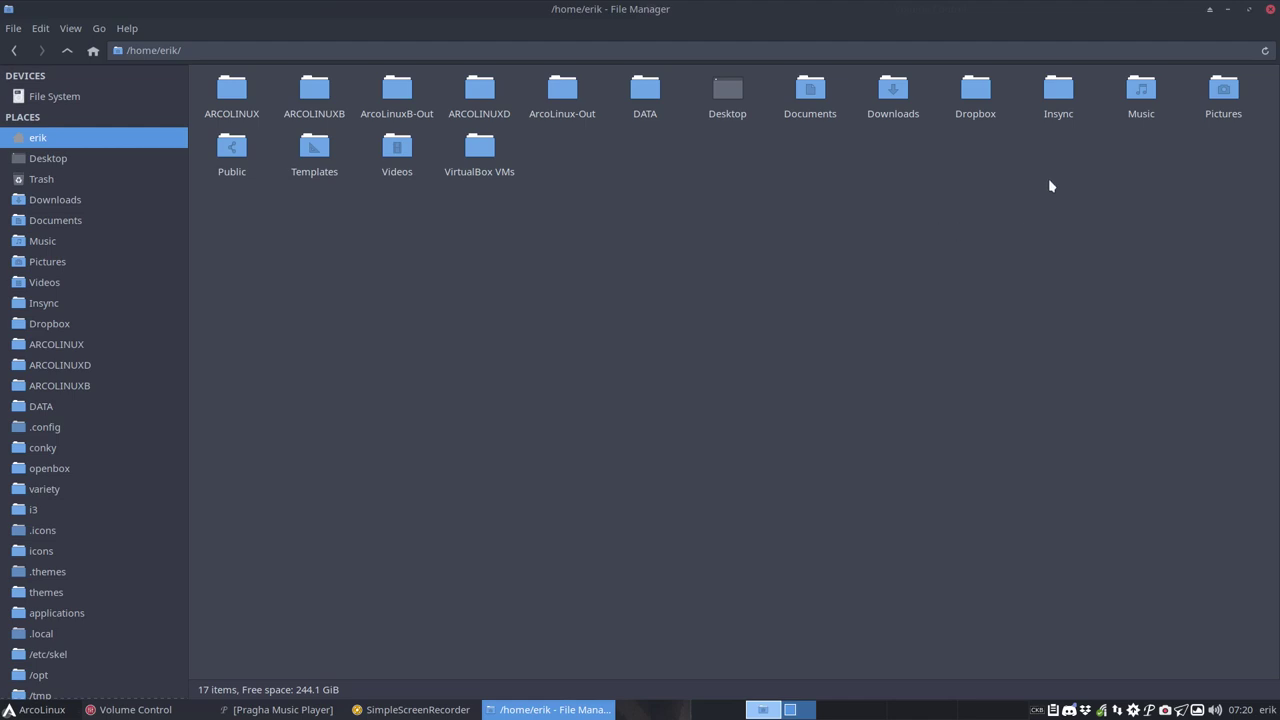
pyautogui.doubleClick(1128, 90)
pyautogui.click(222, 90)
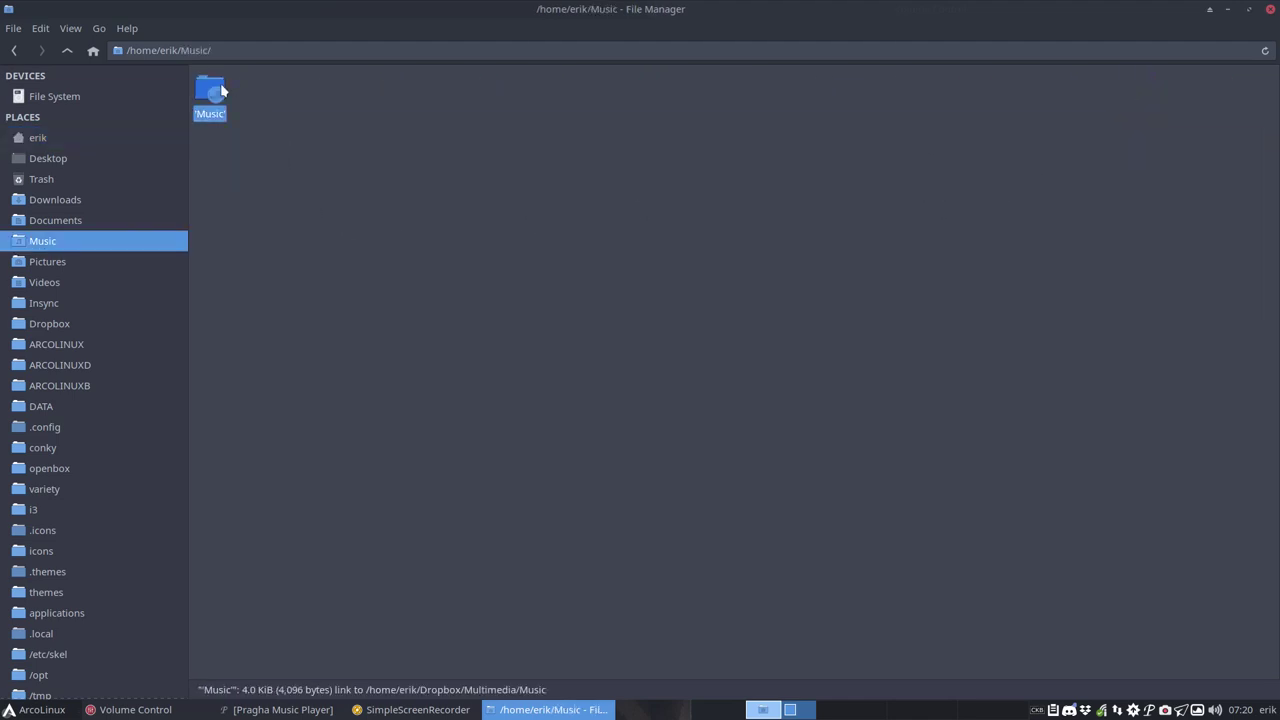
pyautogui.press('Delete')
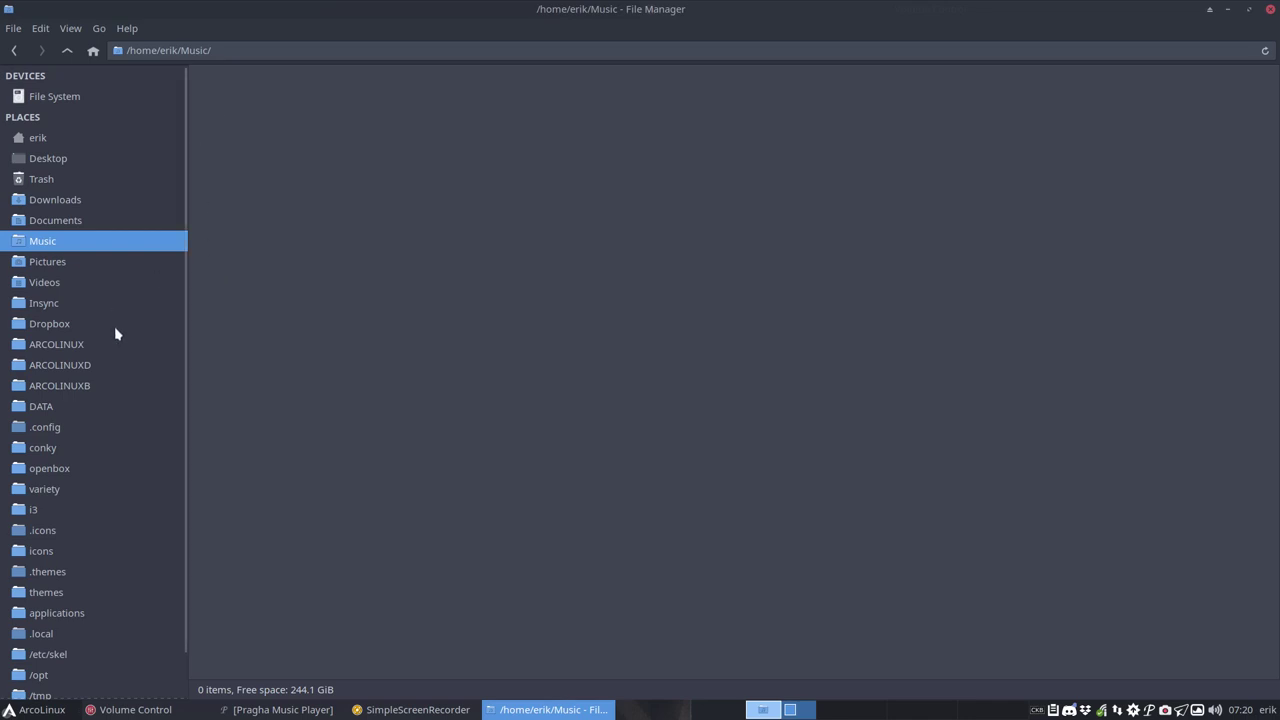
# - Browse Dropbox > Multimedia > Music, then select the Music folder in Multimedia
pyautogui.click(50, 323)
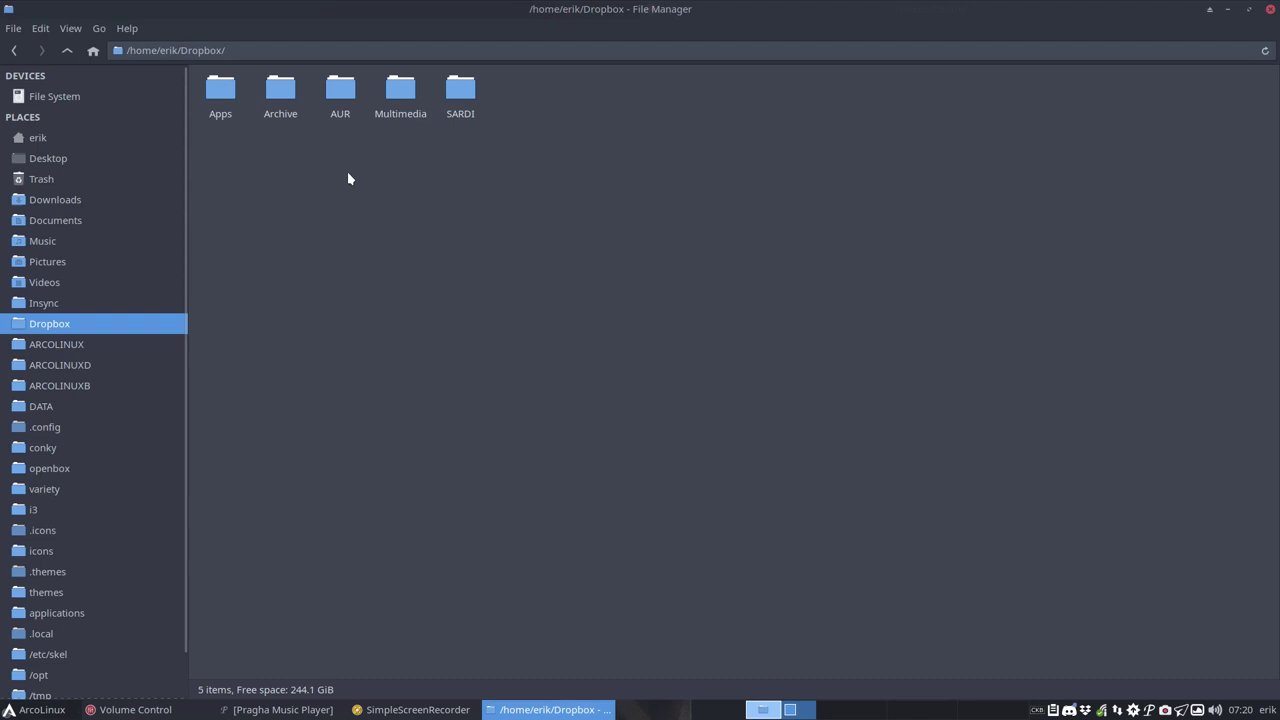
pyautogui.doubleClick(398, 92)
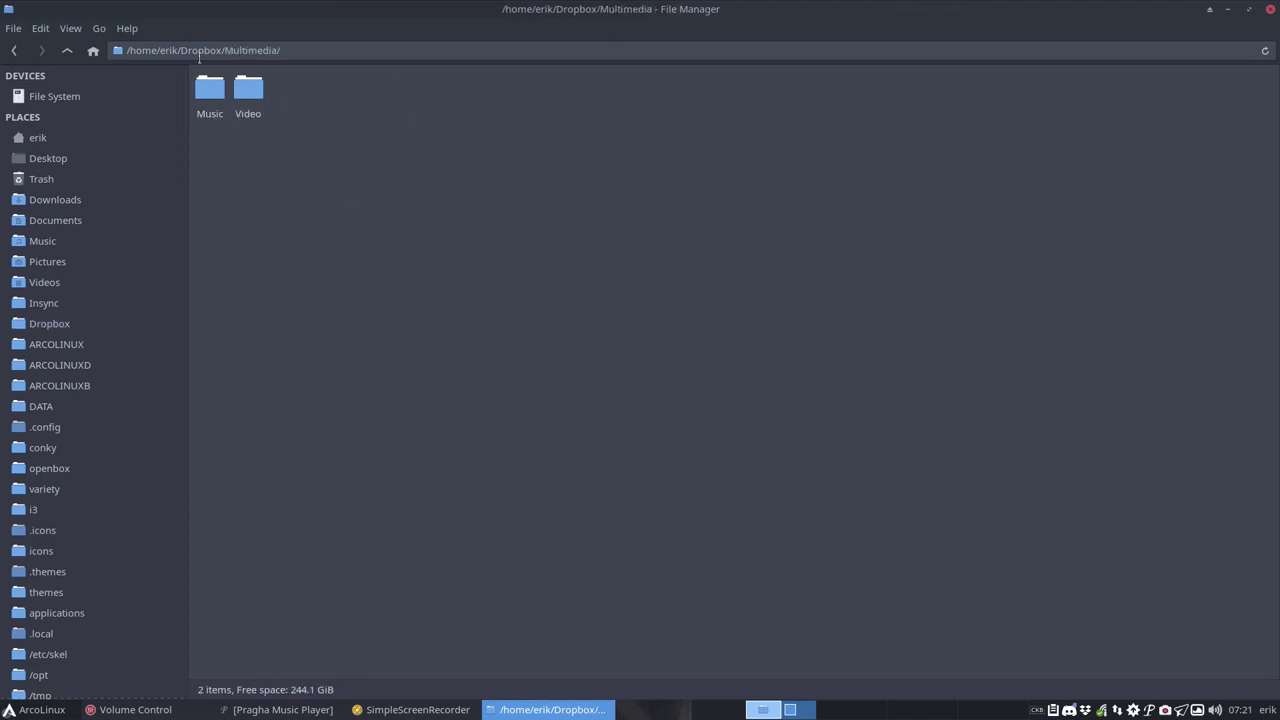
pyautogui.doubleClick(209, 90)
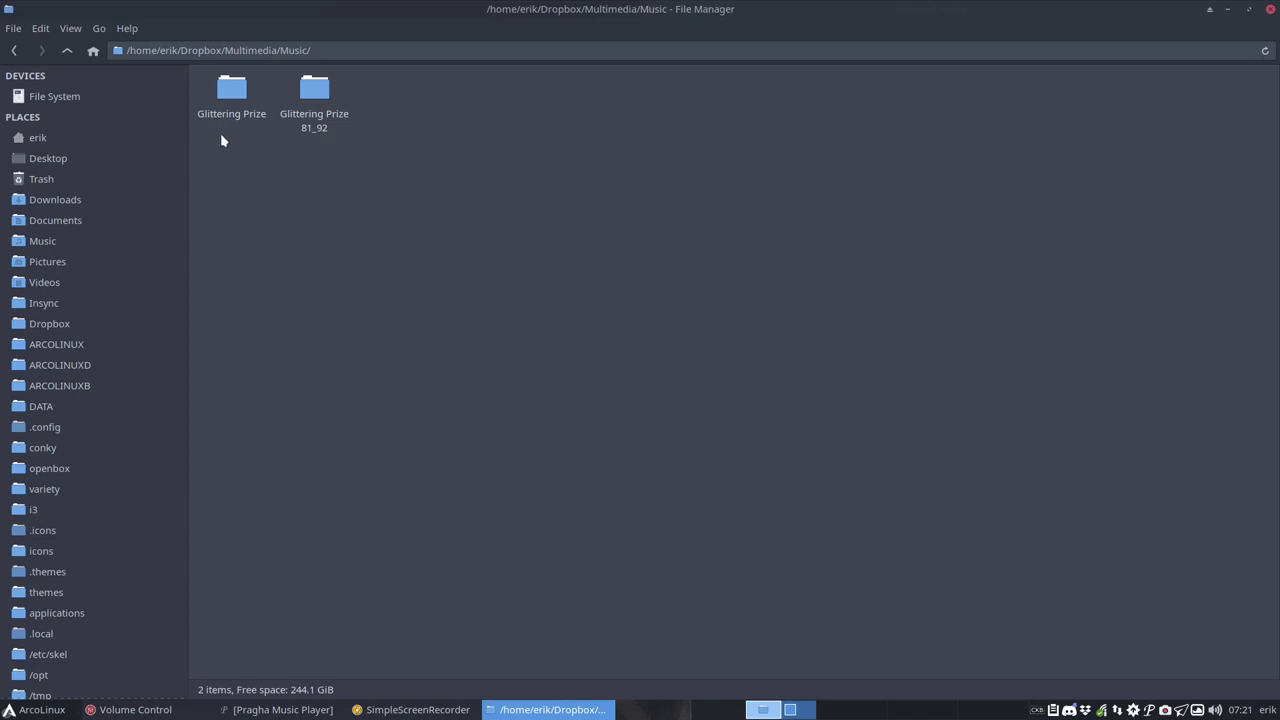
pyautogui.moveTo(203, 160); pyautogui.dragTo(375, 88)
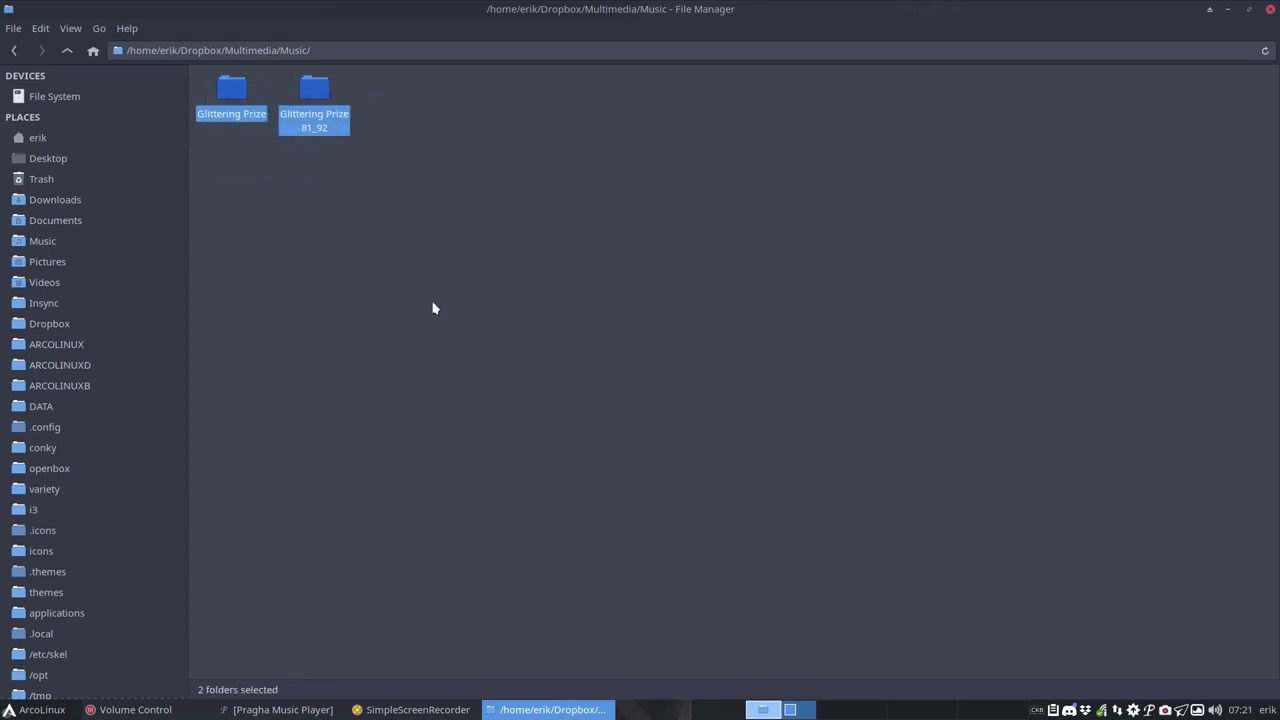
pyautogui.click(67, 50)
pyautogui.click(240, 166)
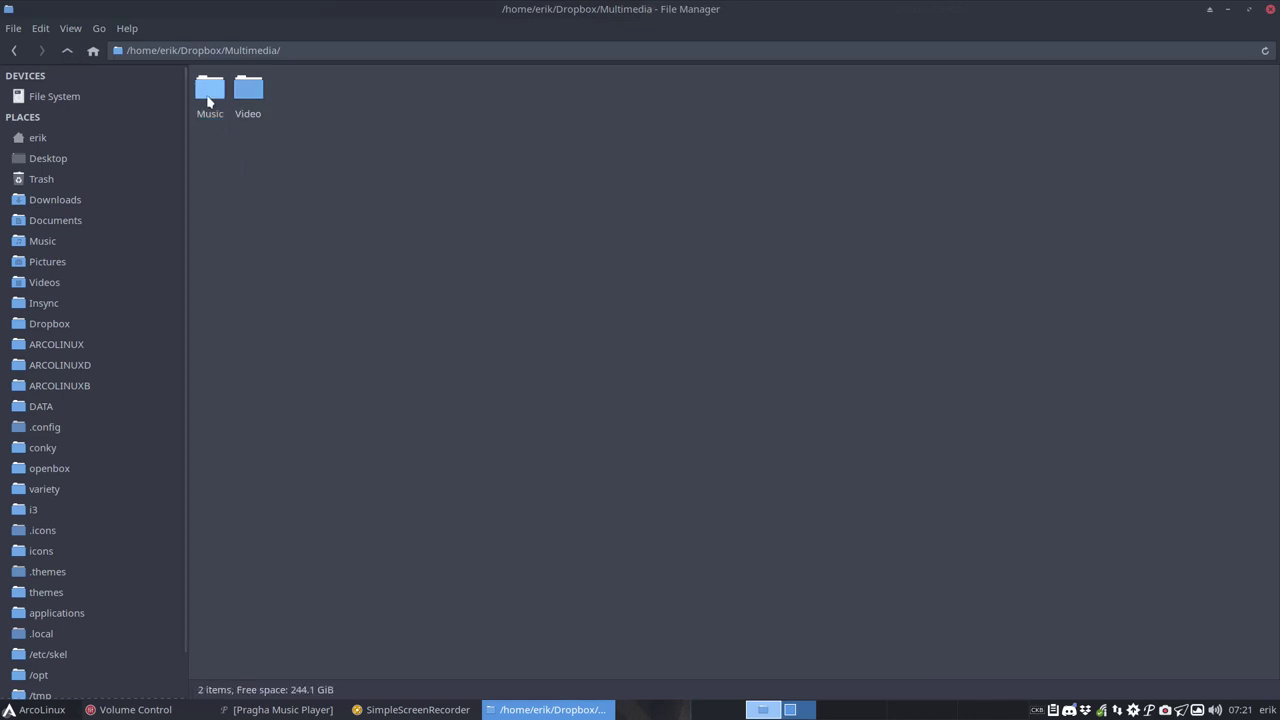
pyautogui.click(210, 96)
# - Create a symlink to the Dropbox Music folder and cut-paste it into ~/Music
pyautogui.rightClick(210, 96)
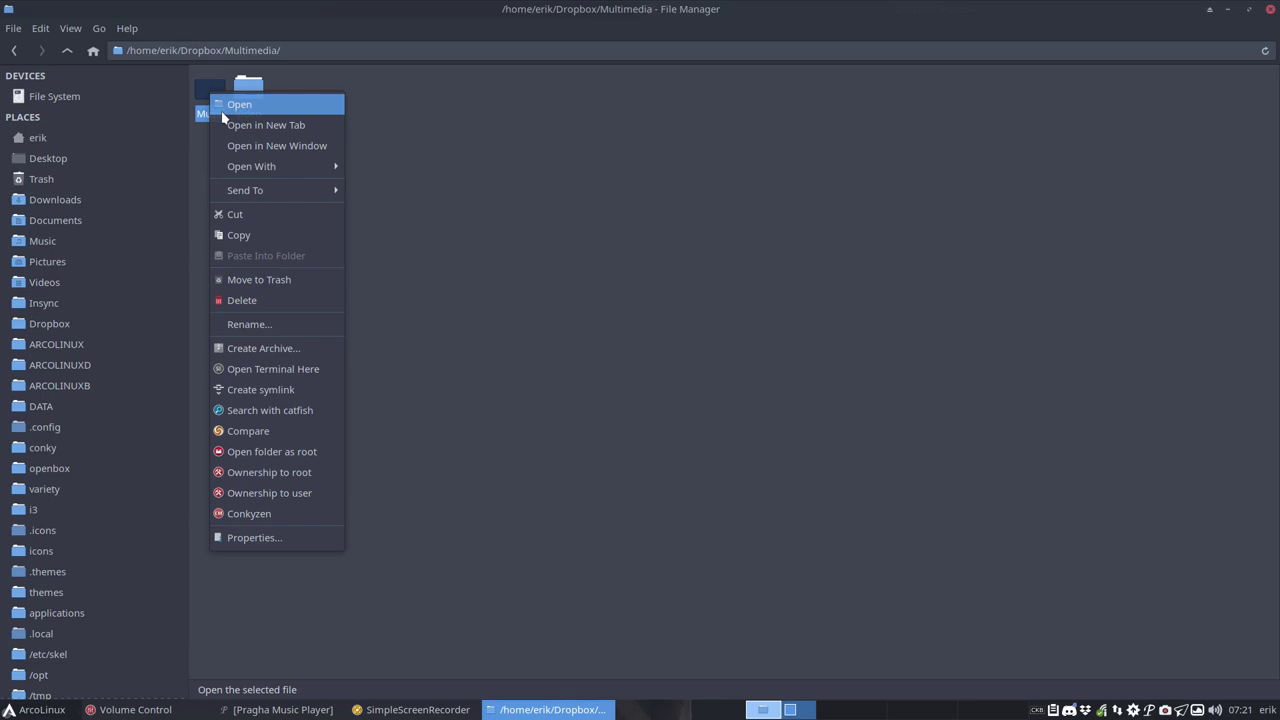
pyautogui.click(305, 390)
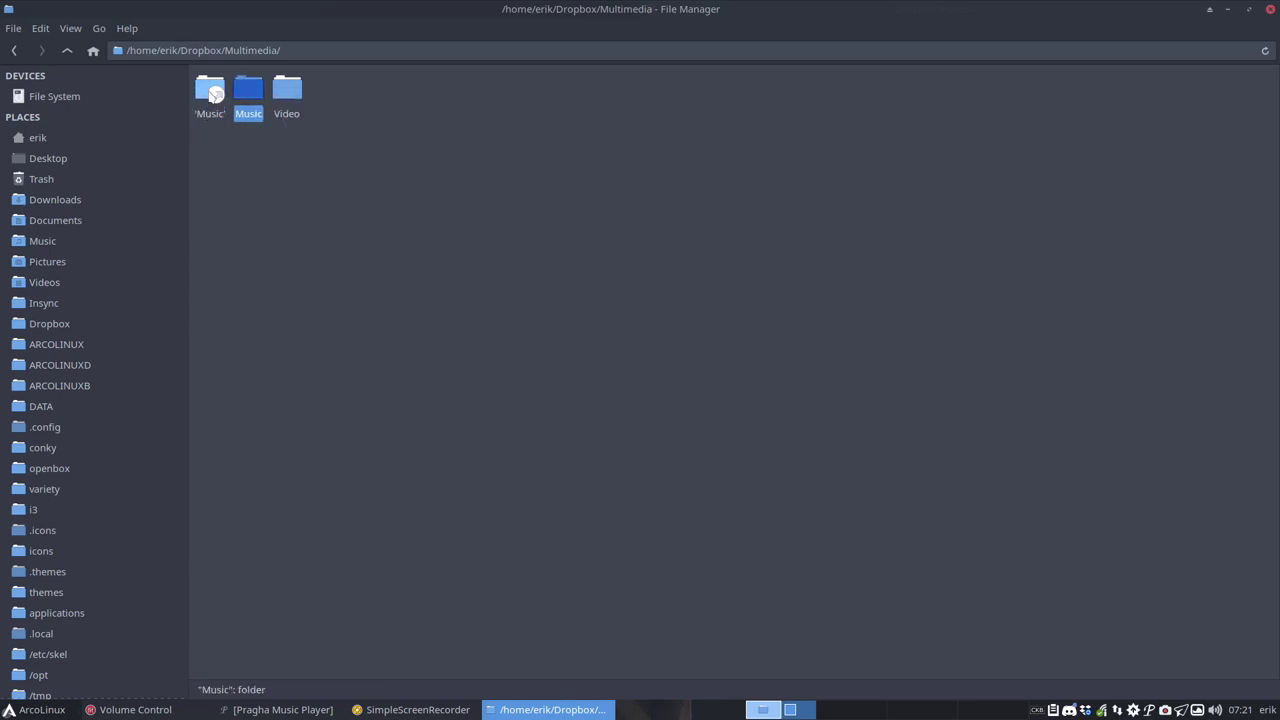
pyautogui.click(212, 95)
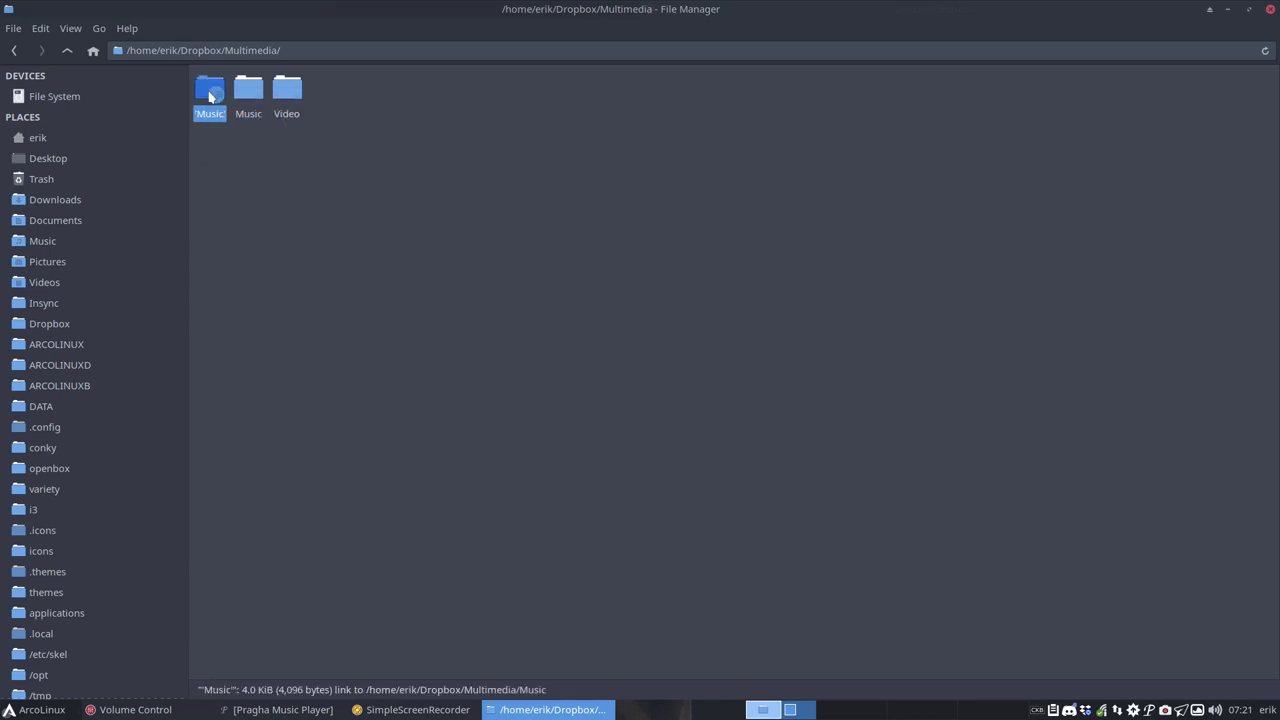
pyautogui.rightClick(212, 95)
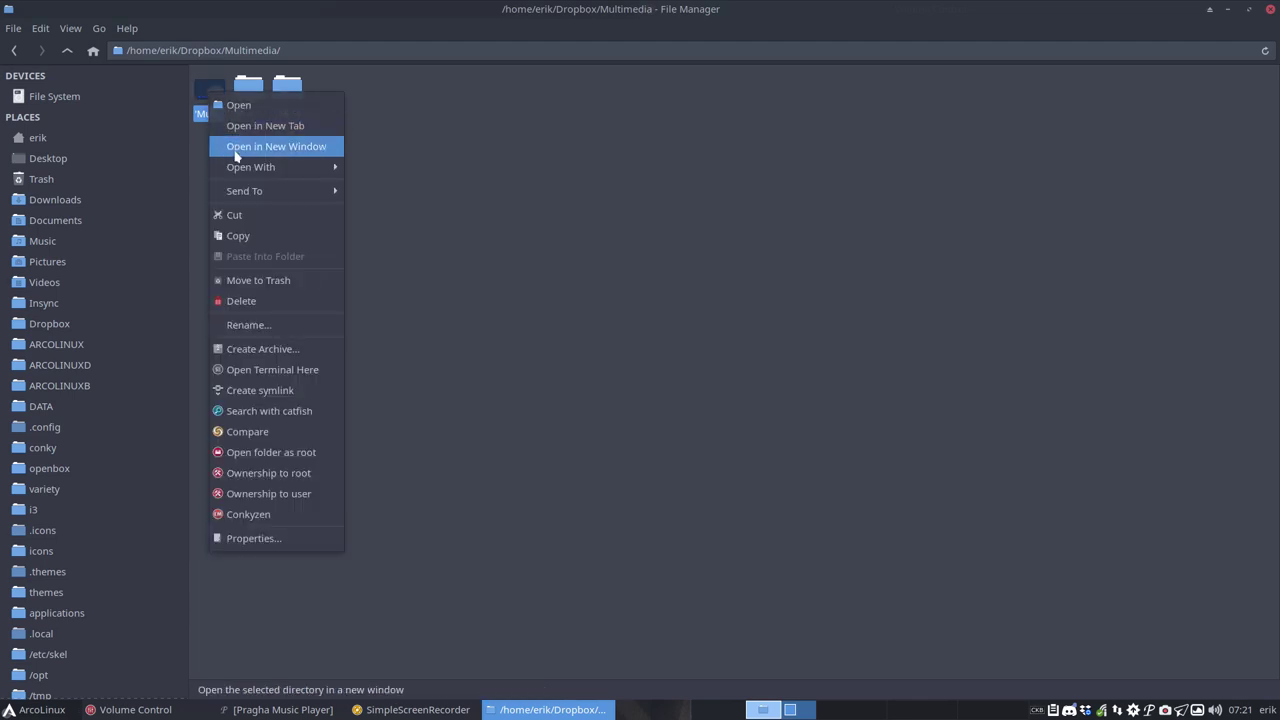
pyautogui.click(257, 219)
pyautogui.click(80, 244)
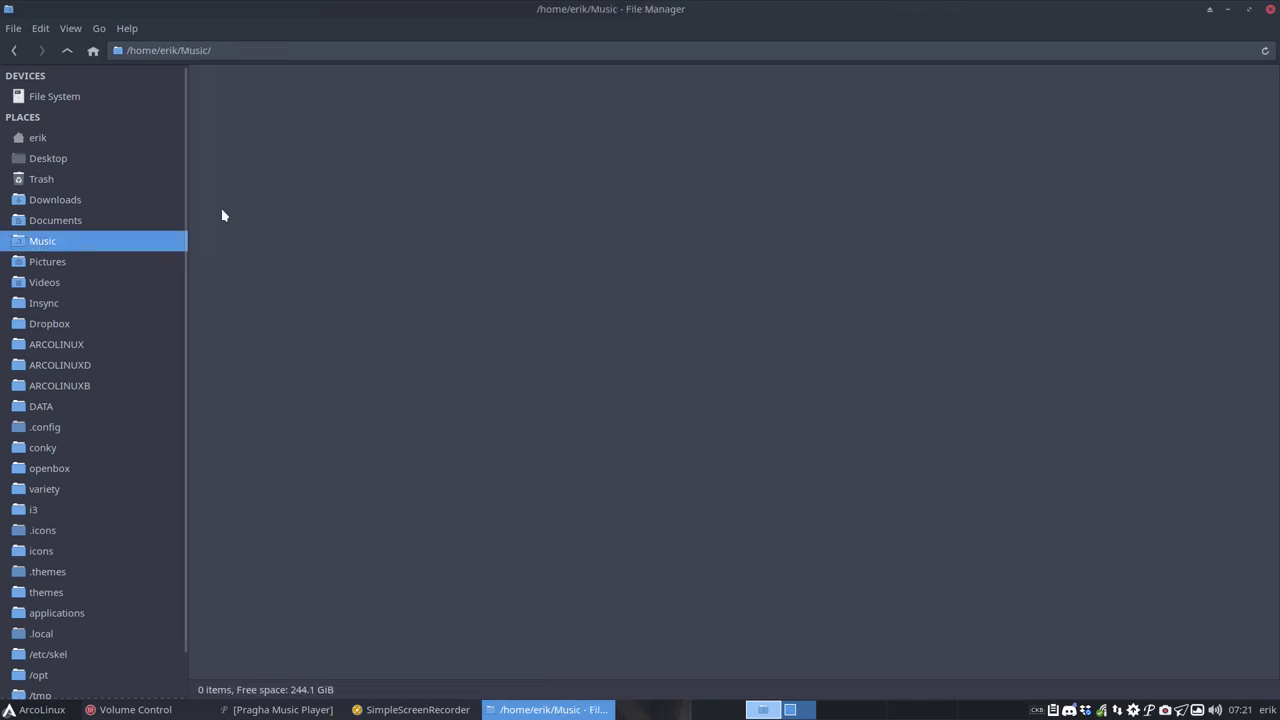
pyautogui.rightClick(243, 187)
pyautogui.click(284, 246)
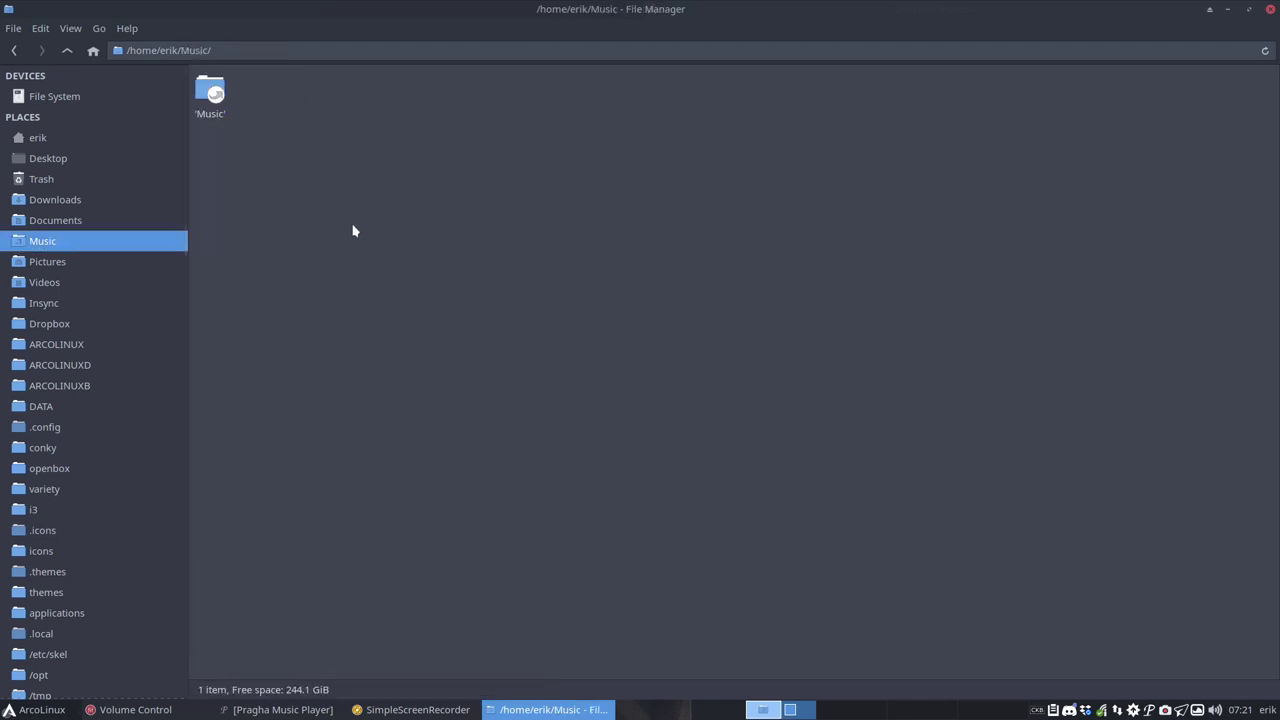
# - Browse the linked Music folder's Glittering Prize and Glittering Prize 81_92 albums, then return to ~/Music
pyautogui.doubleClick(218, 96)
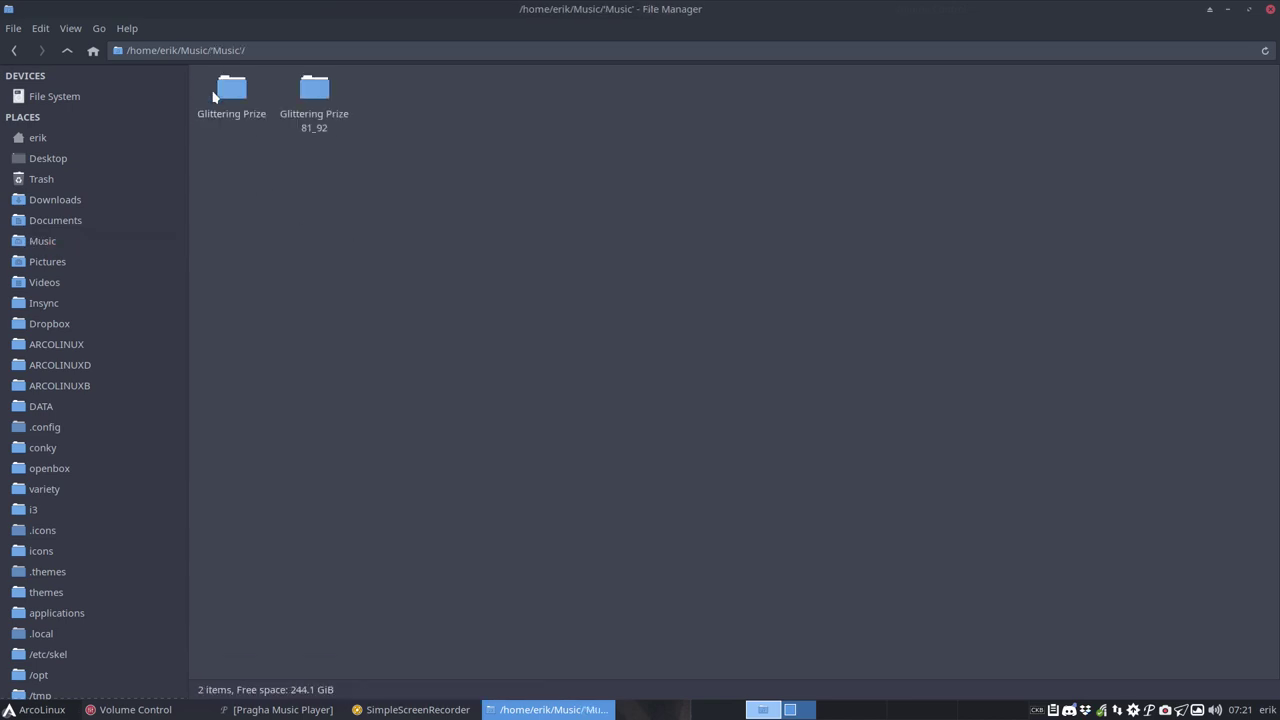
pyautogui.moveTo(201, 155); pyautogui.dragTo(343, 77)
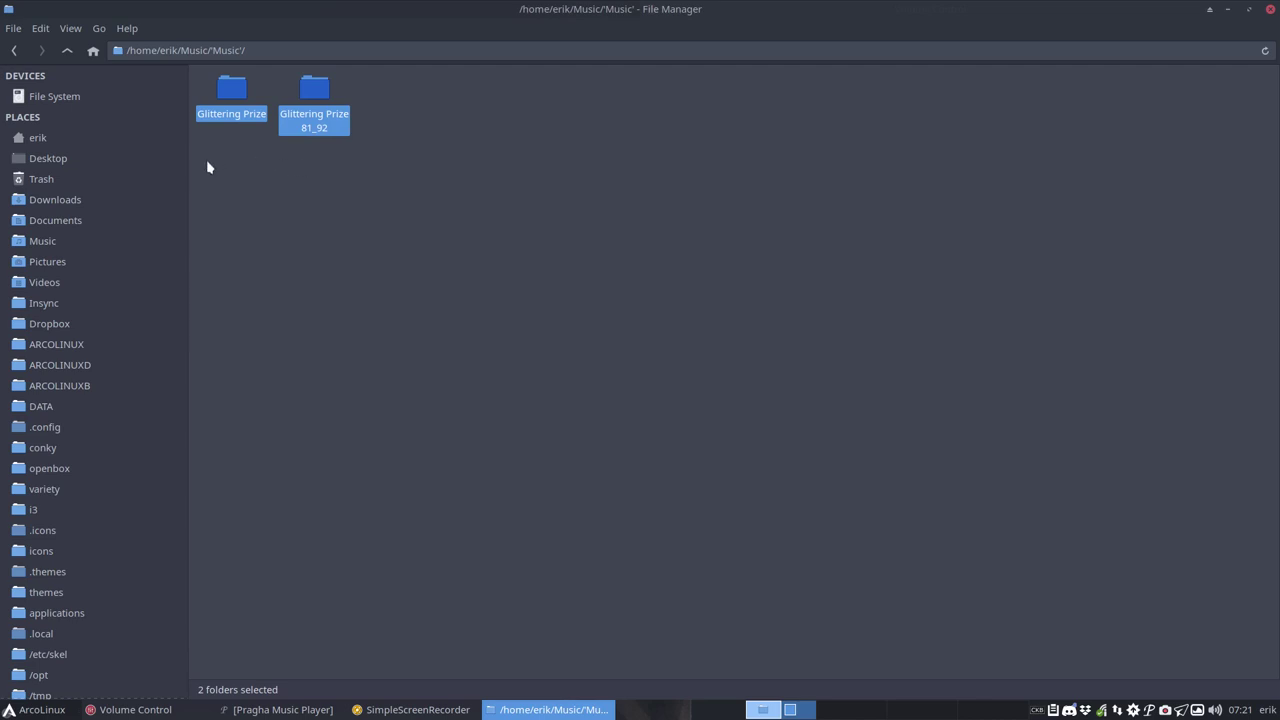
pyautogui.moveTo(208, 167); pyautogui.dragTo(341, 83)
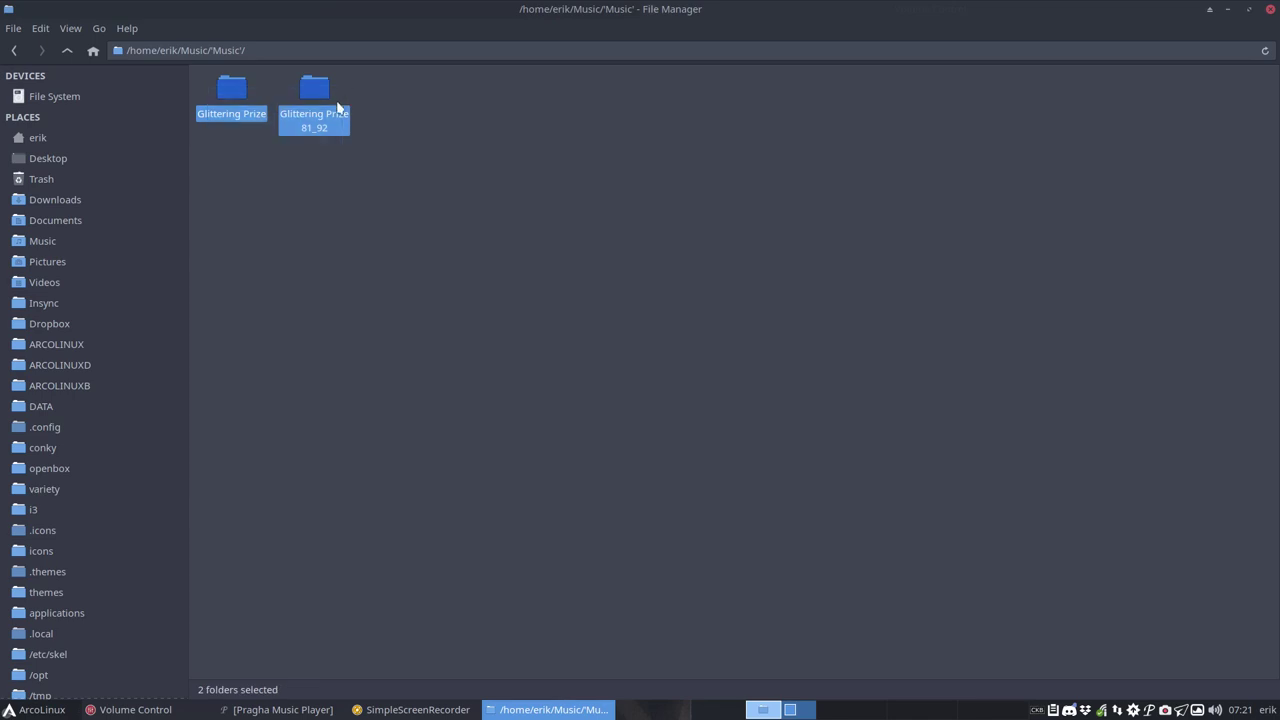
pyautogui.moveTo(212, 175); pyautogui.dragTo(320, 120)
pyautogui.click(250, 172)
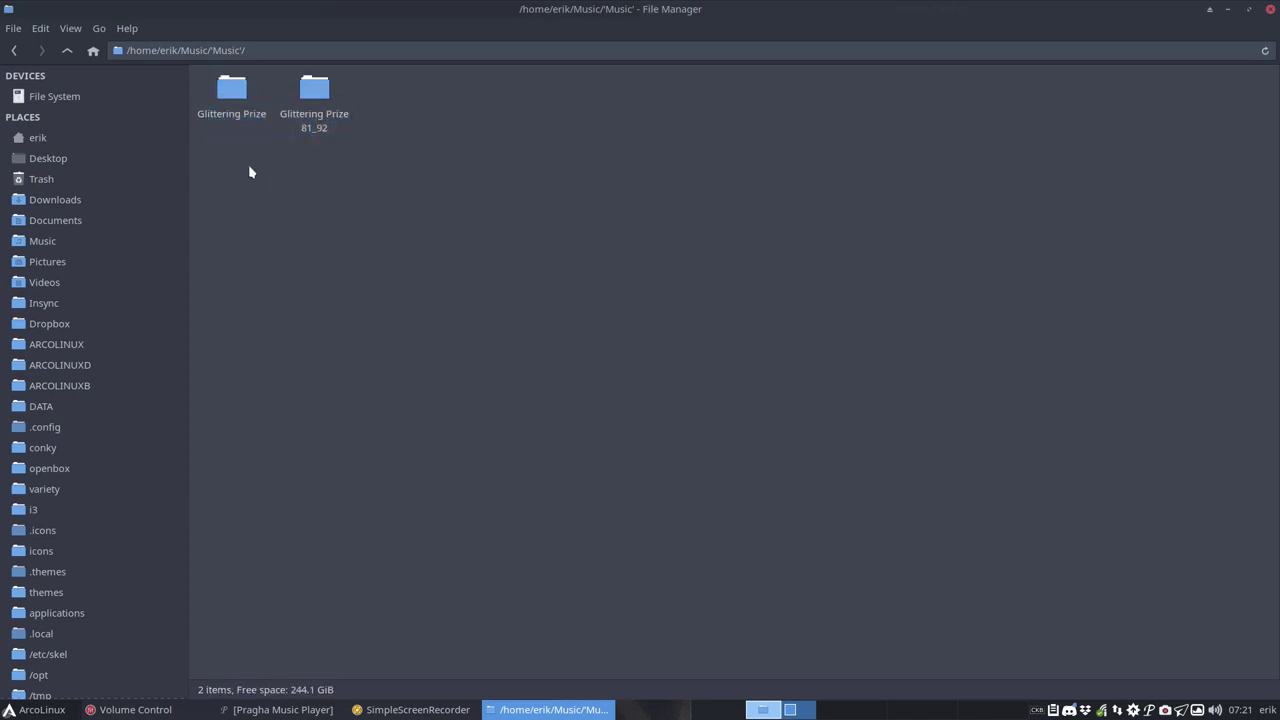
pyautogui.moveTo(250, 172); pyautogui.dragTo(396, 143)
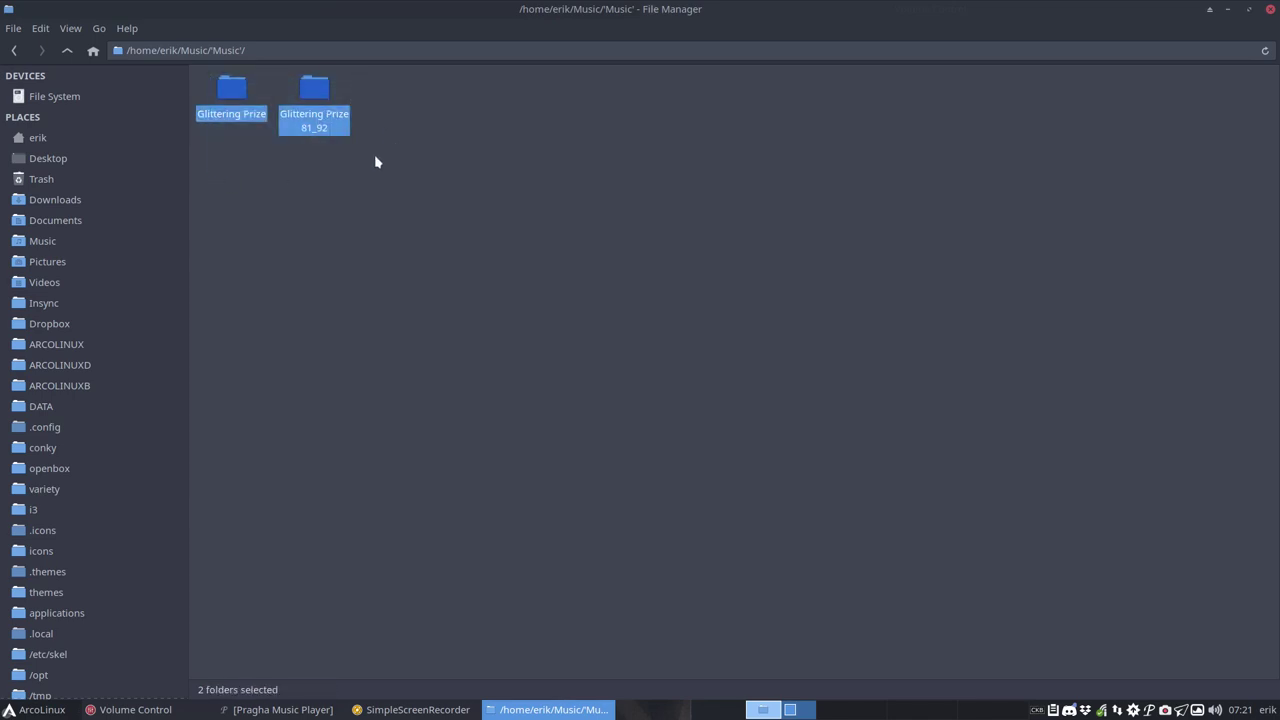
pyautogui.click(286, 183)
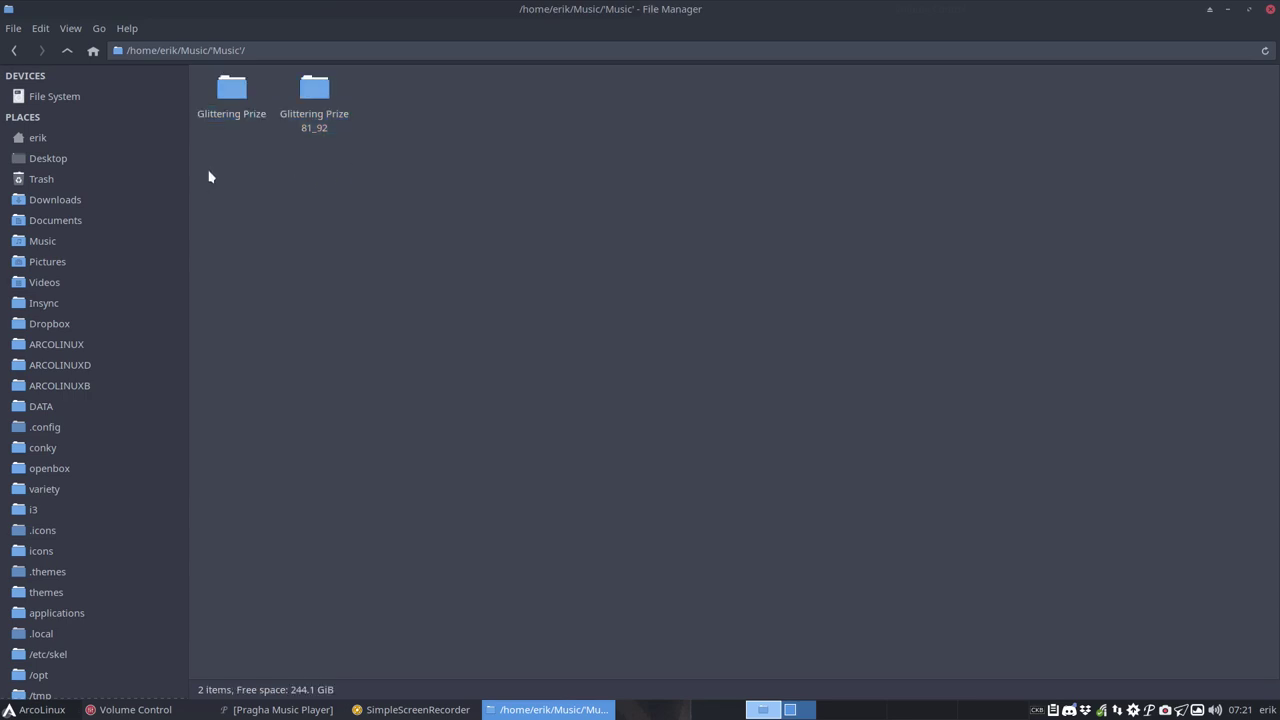
pyautogui.doubleClick(229, 88)
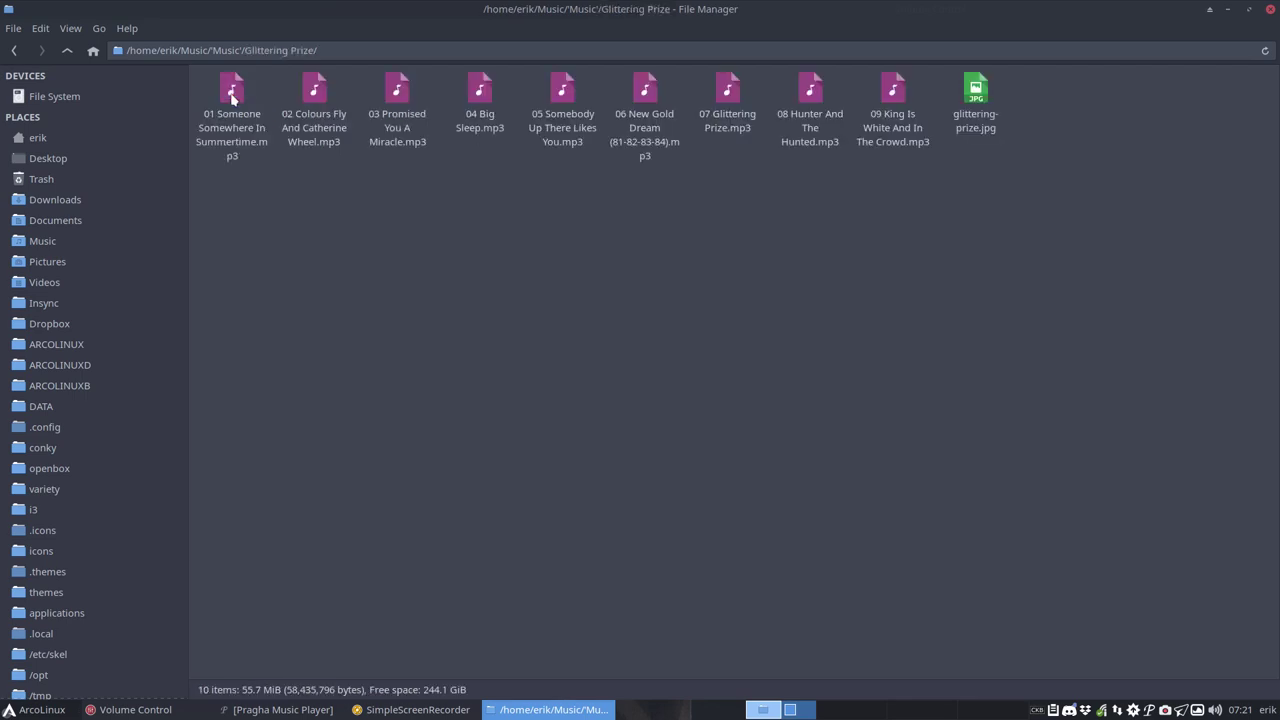
pyautogui.click(67, 50)
pyautogui.doubleClick(314, 92)
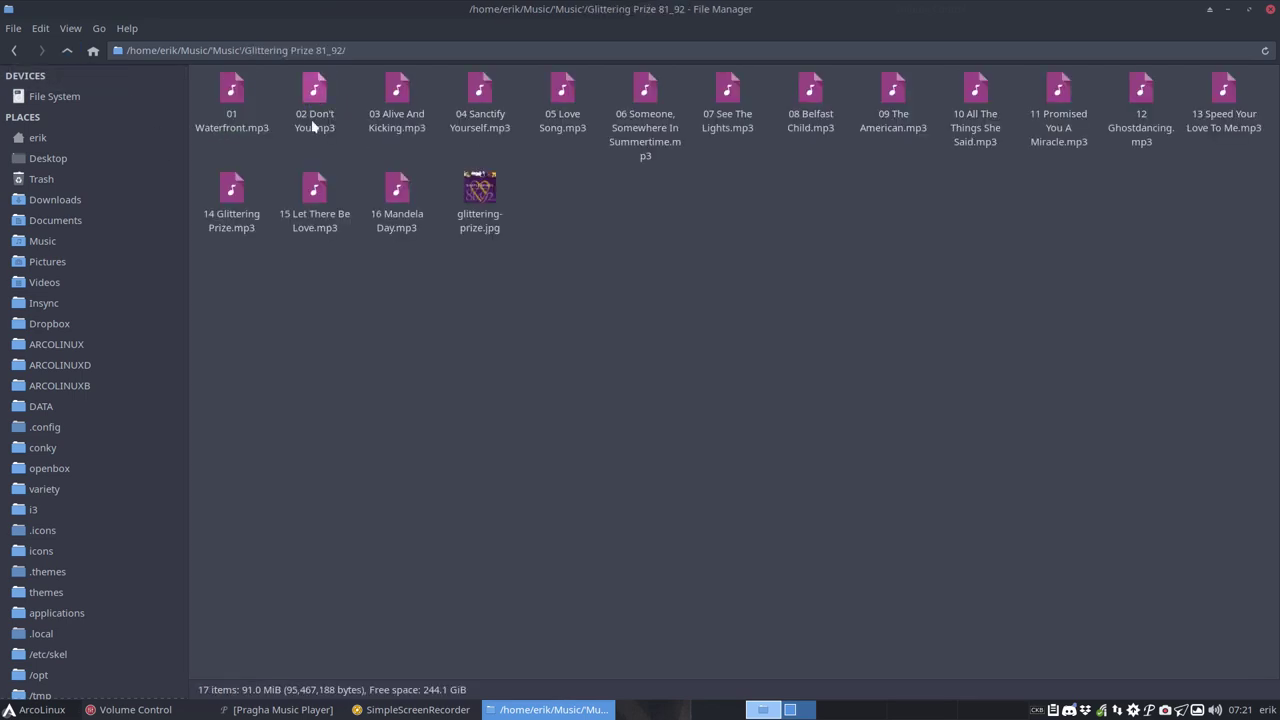
pyautogui.click(67, 51)
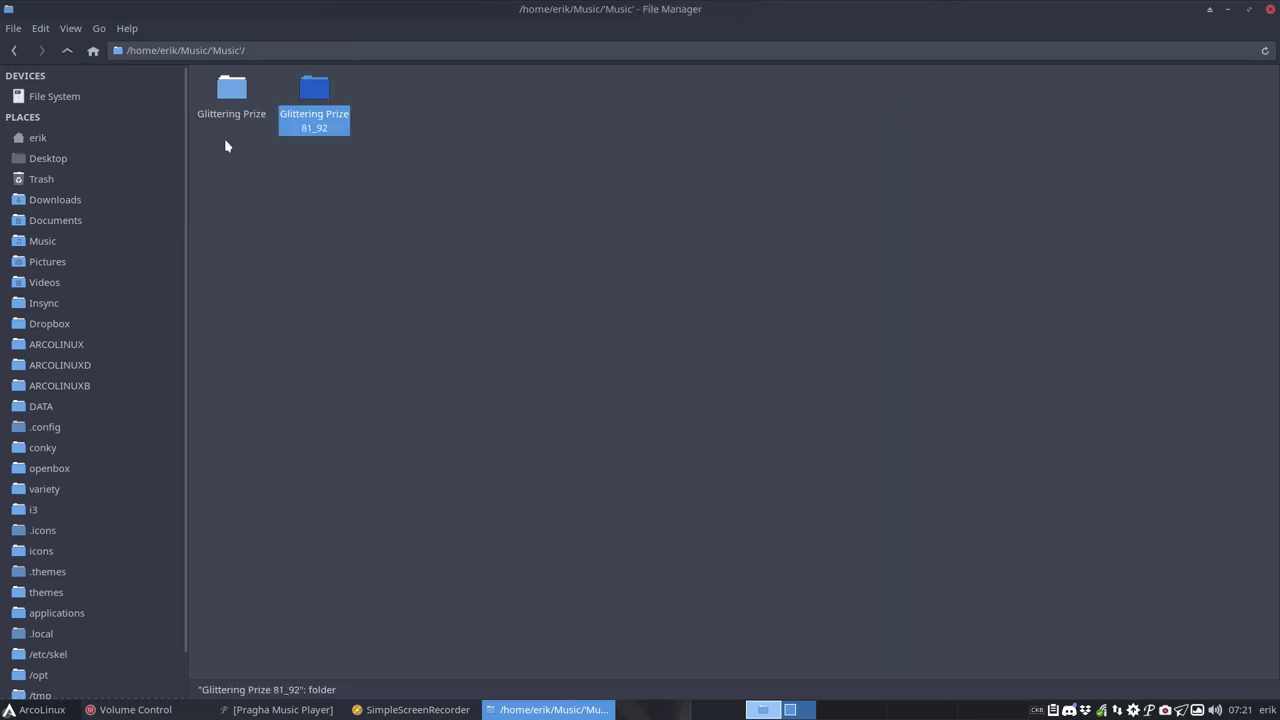
pyautogui.click(68, 51)
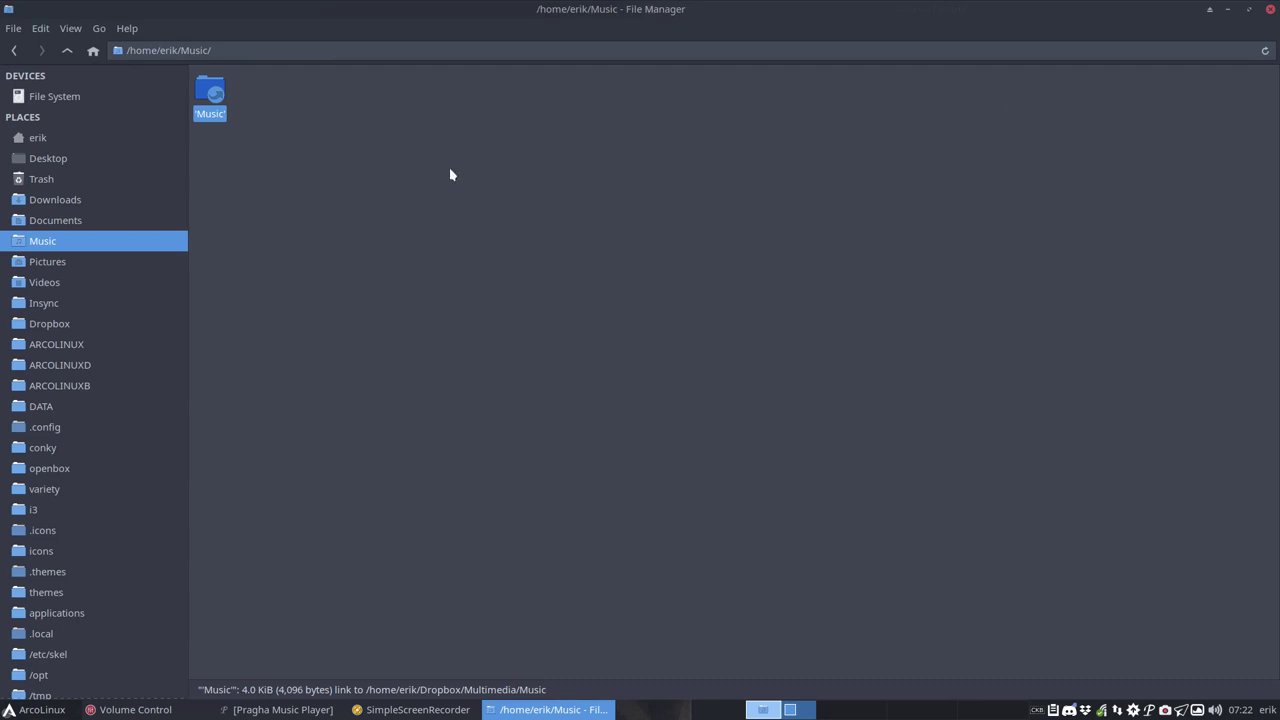
# - Check the 'Music' symlink's target, then close the file manager
pyautogui.click(257, 162)
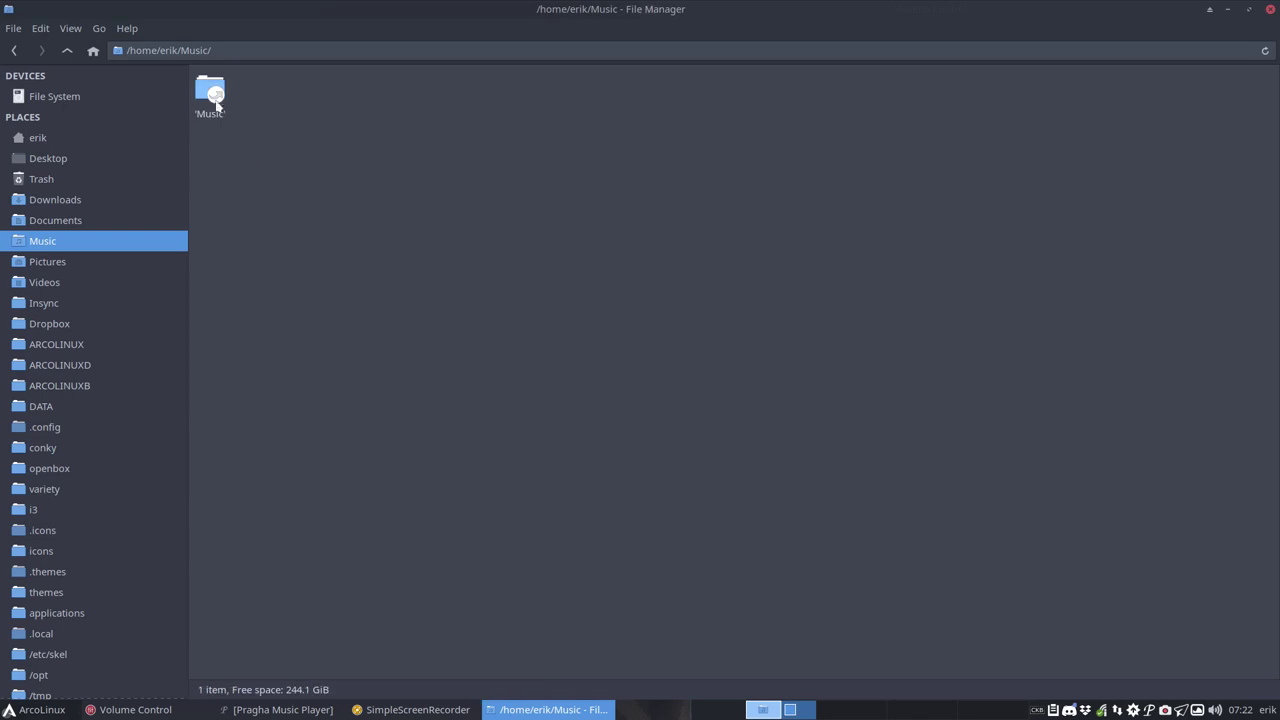
pyautogui.click(213, 93)
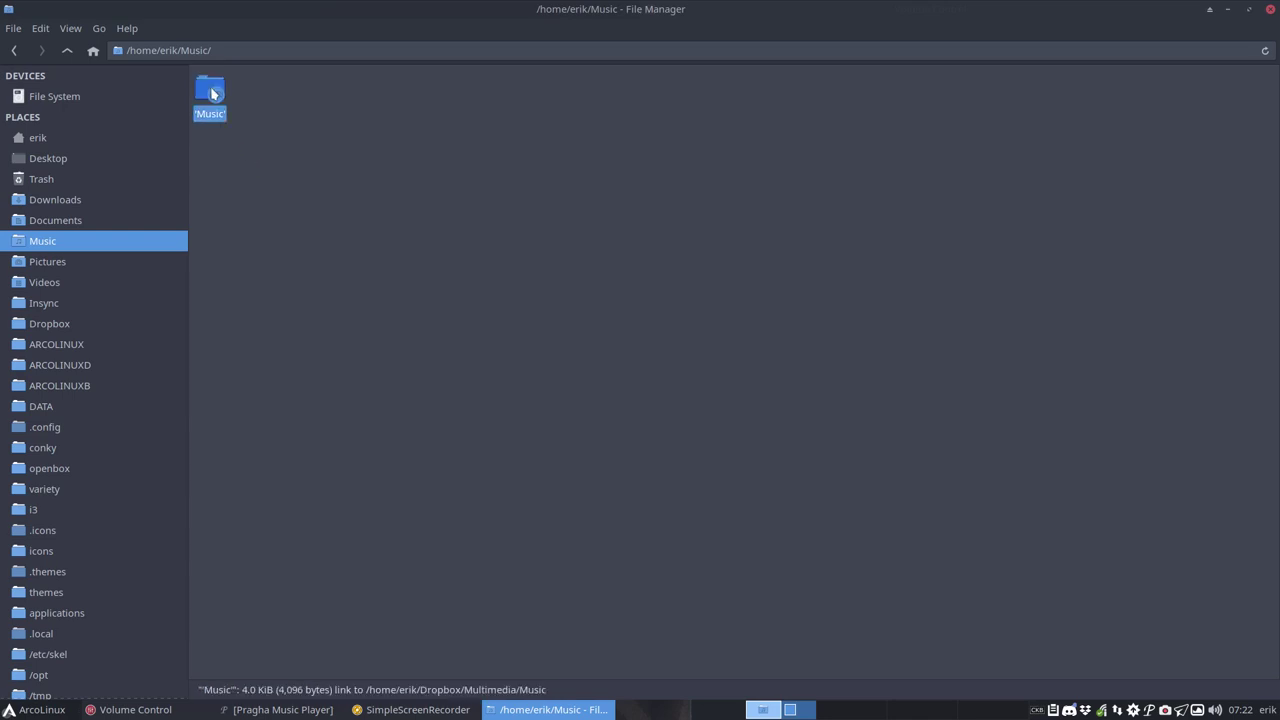
pyautogui.click(794, 131)
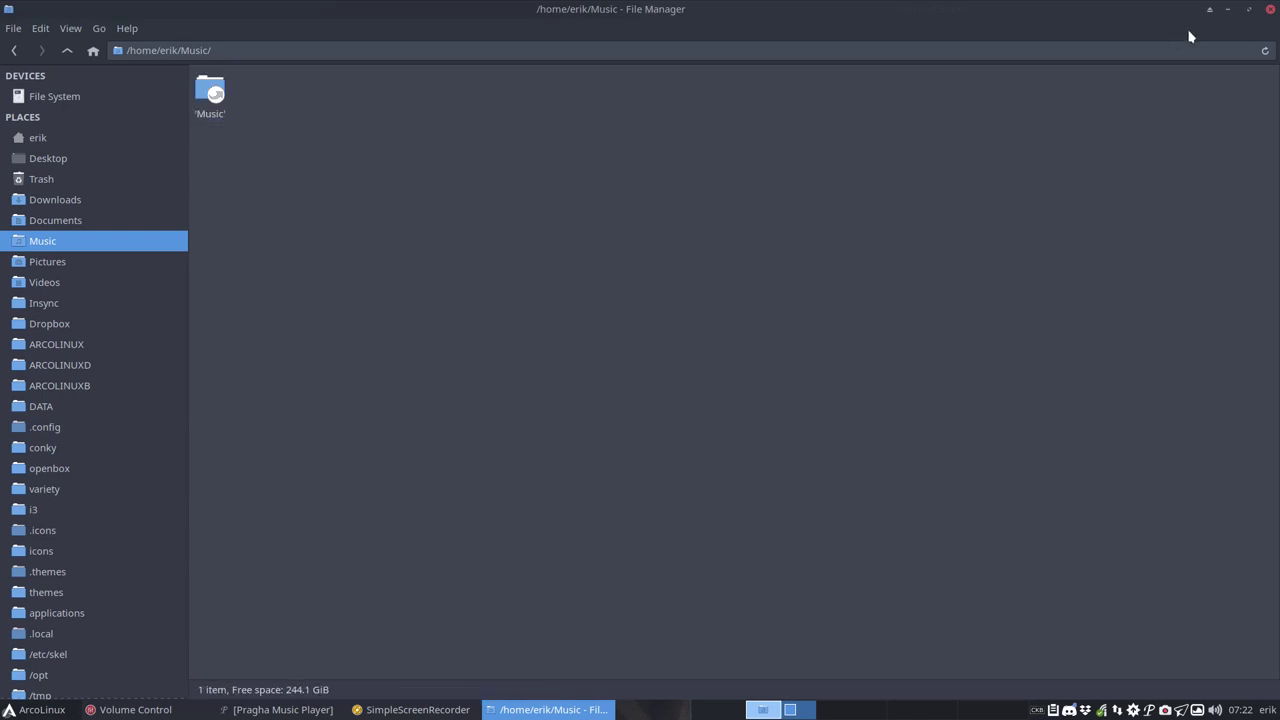
pyautogui.click(1270, 10)
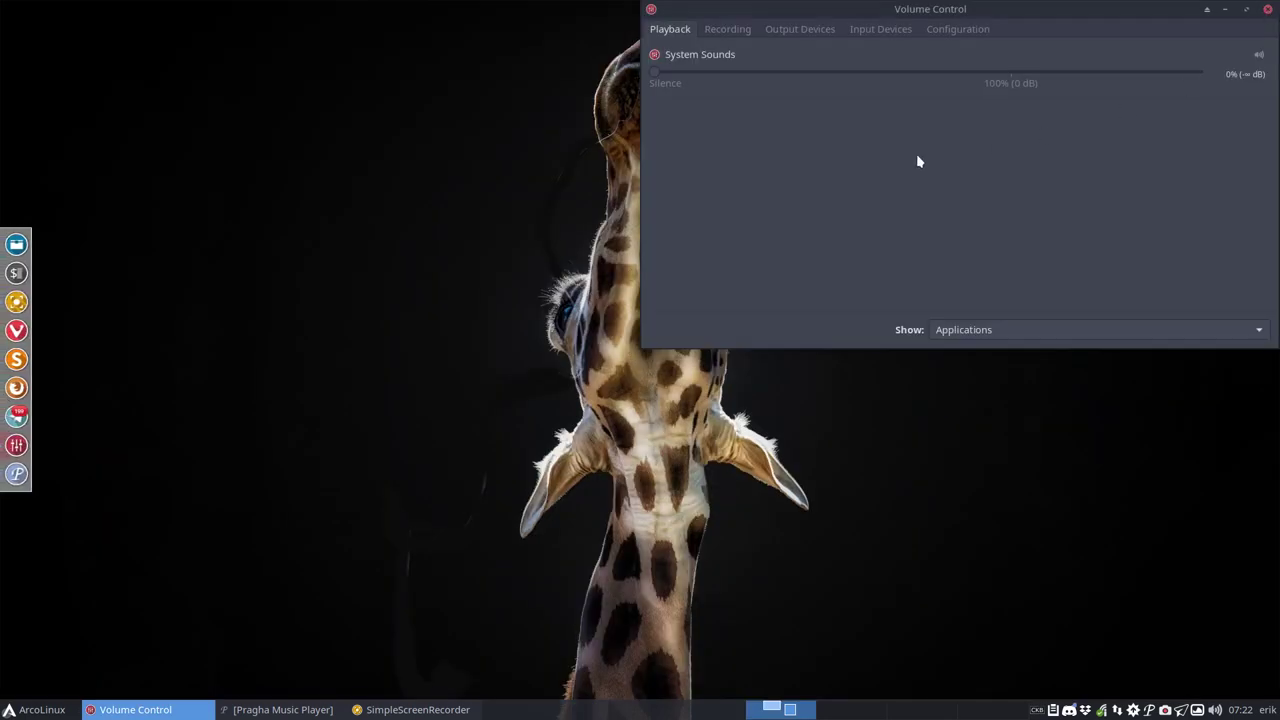
# - Close Volume Control and launch Pragha via a Whisker Menu search for 'prg'
pyautogui.click(1267, 9)
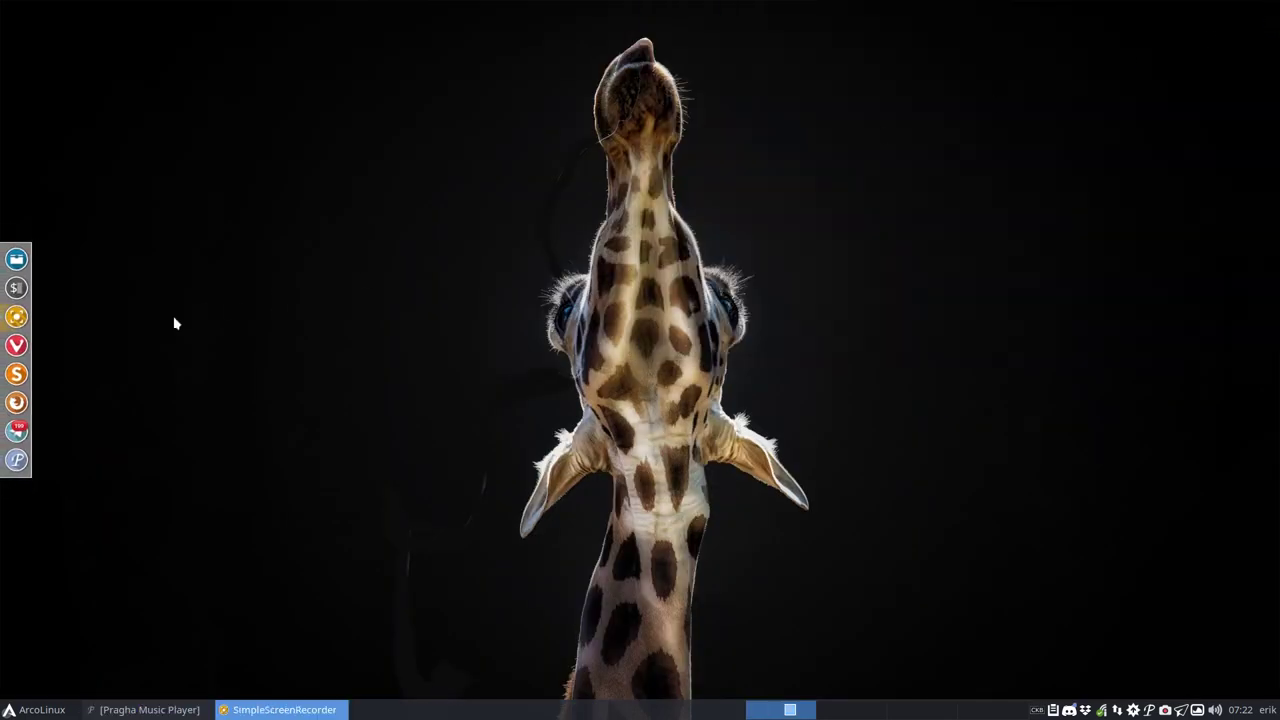
pyautogui.click(35, 709)
pyautogui.write('prg')
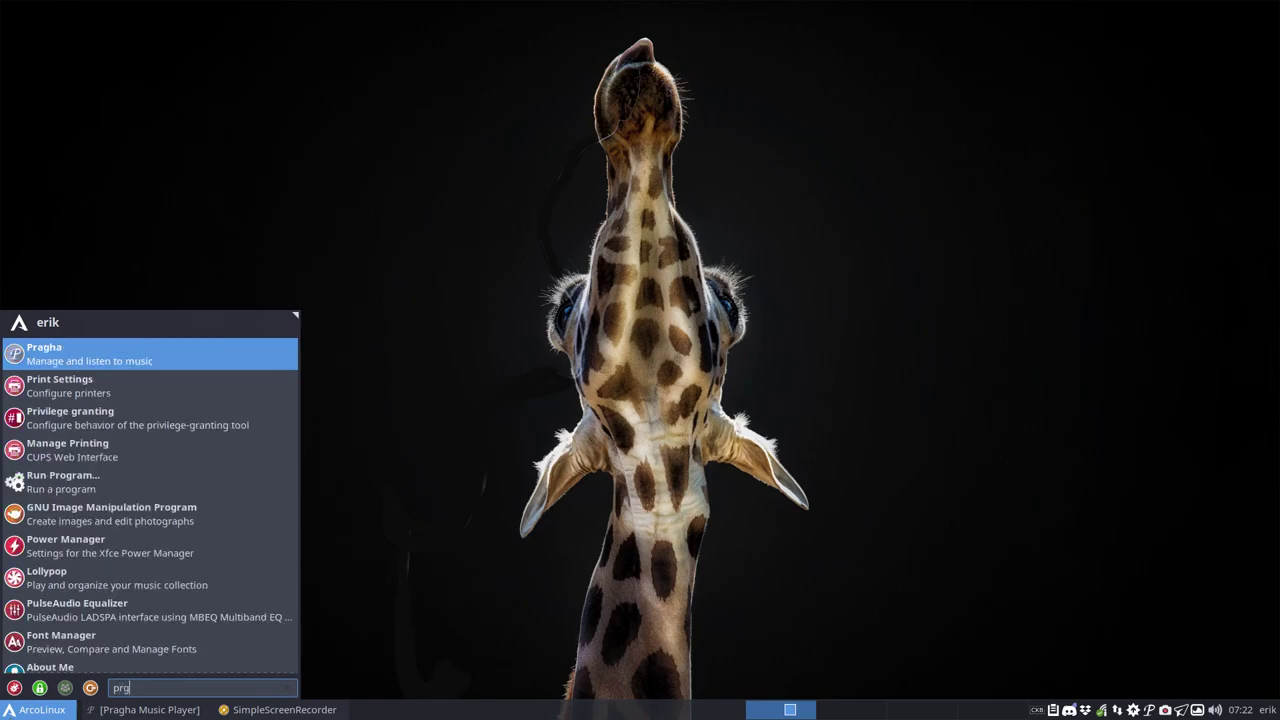
pyautogui.press('Return')
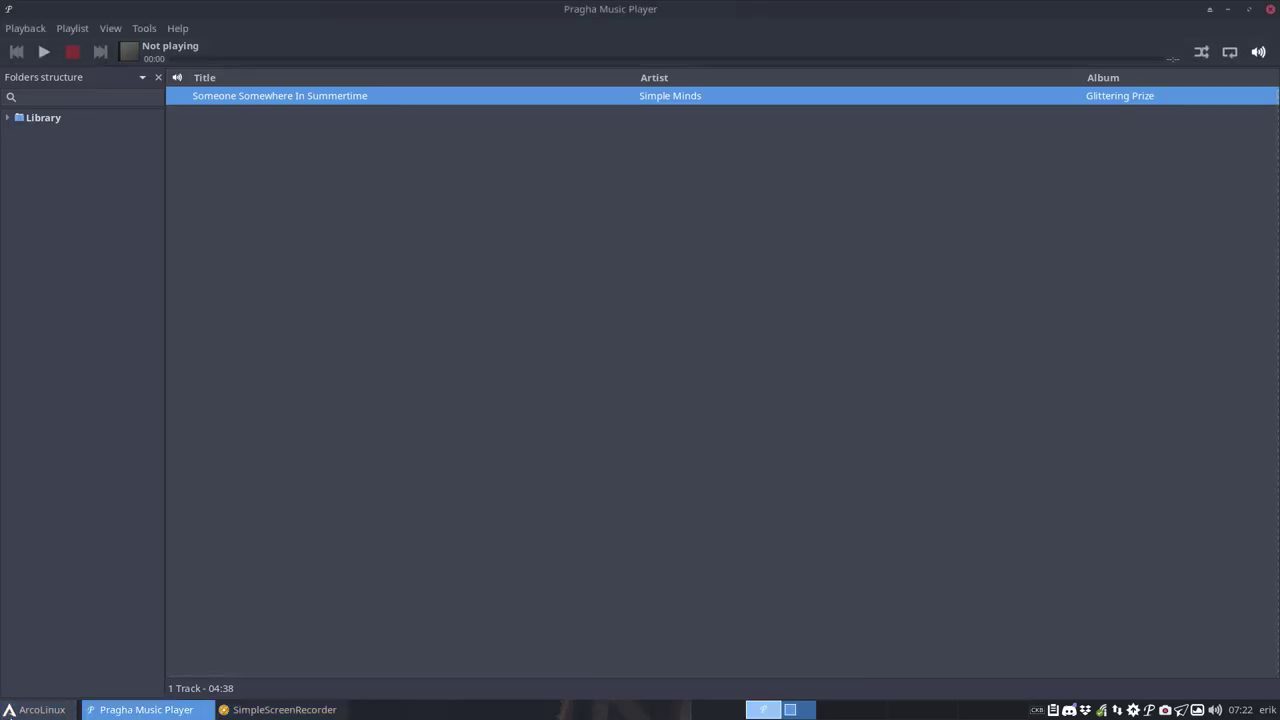
# - Expand Pragha's Library tree to 'Music' showing Glittering Prize and Glittering Prize 81_92
pyautogui.click(17, 119)
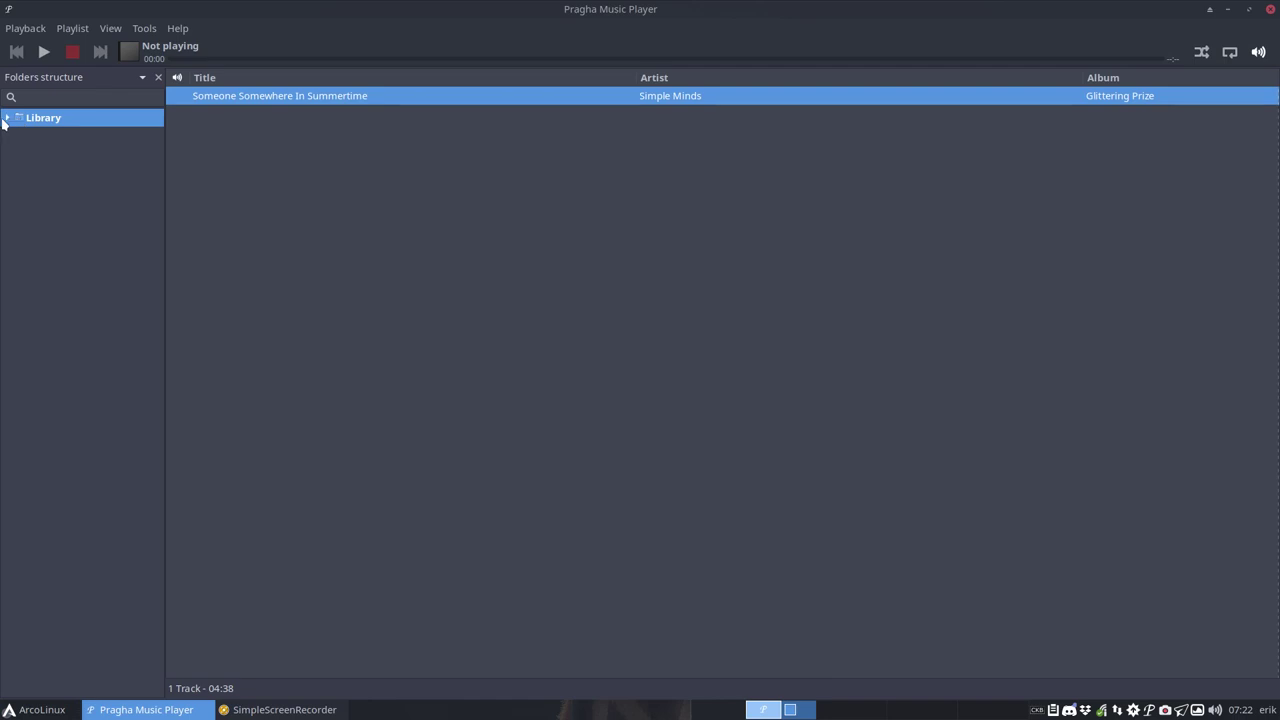
pyautogui.click(6, 119)
pyautogui.click(19, 136)
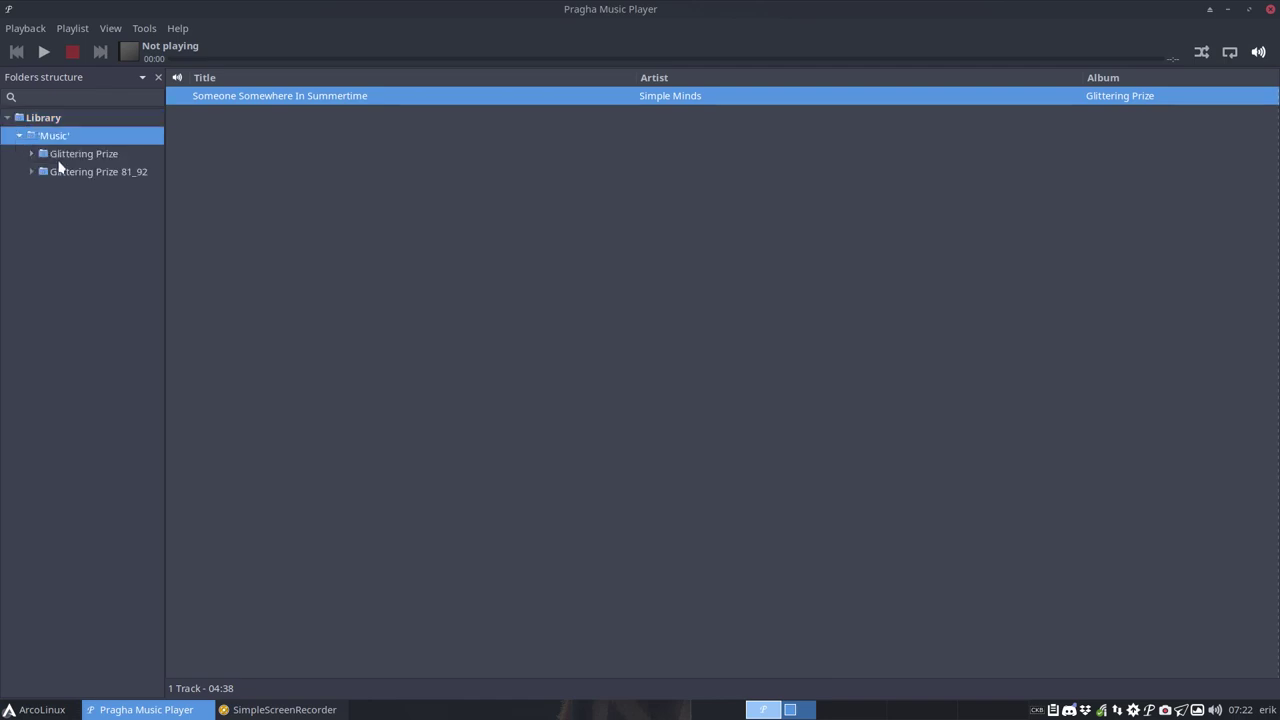
pyautogui.click(14, 29)
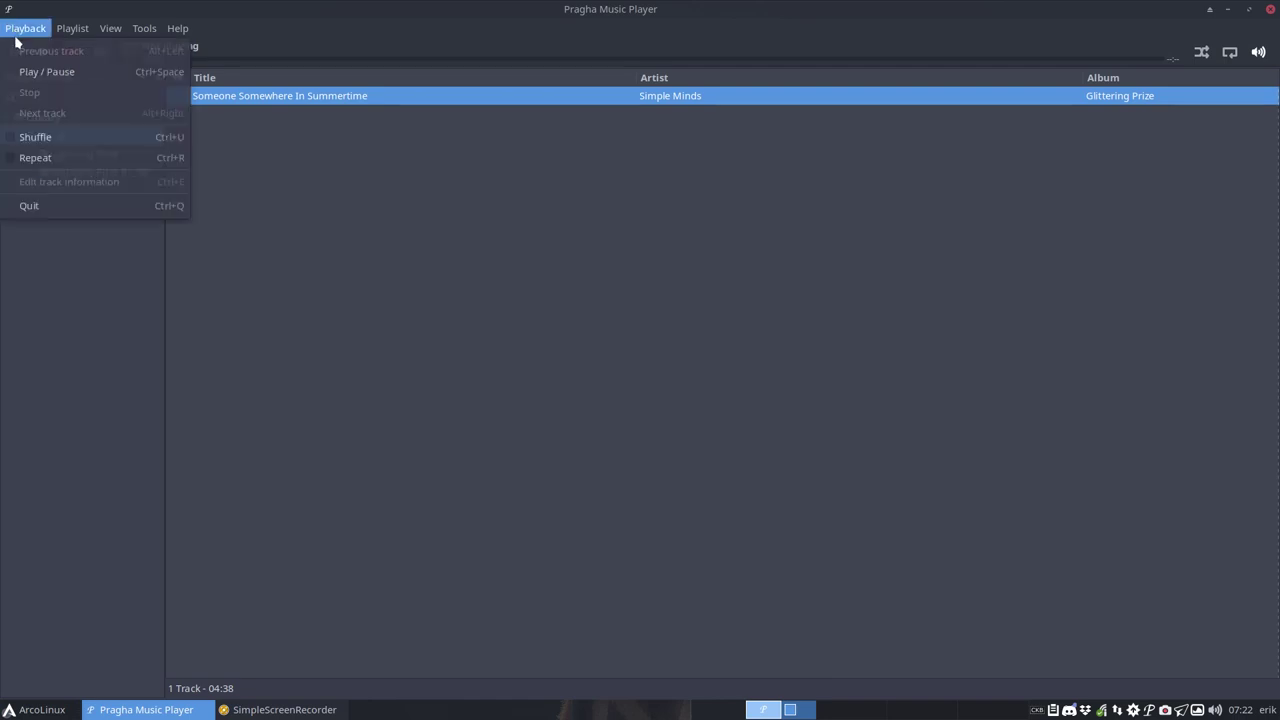
# - Rescan the Pragha music library and dismiss the scan-complete message
pyautogui.moveTo(71, 30)
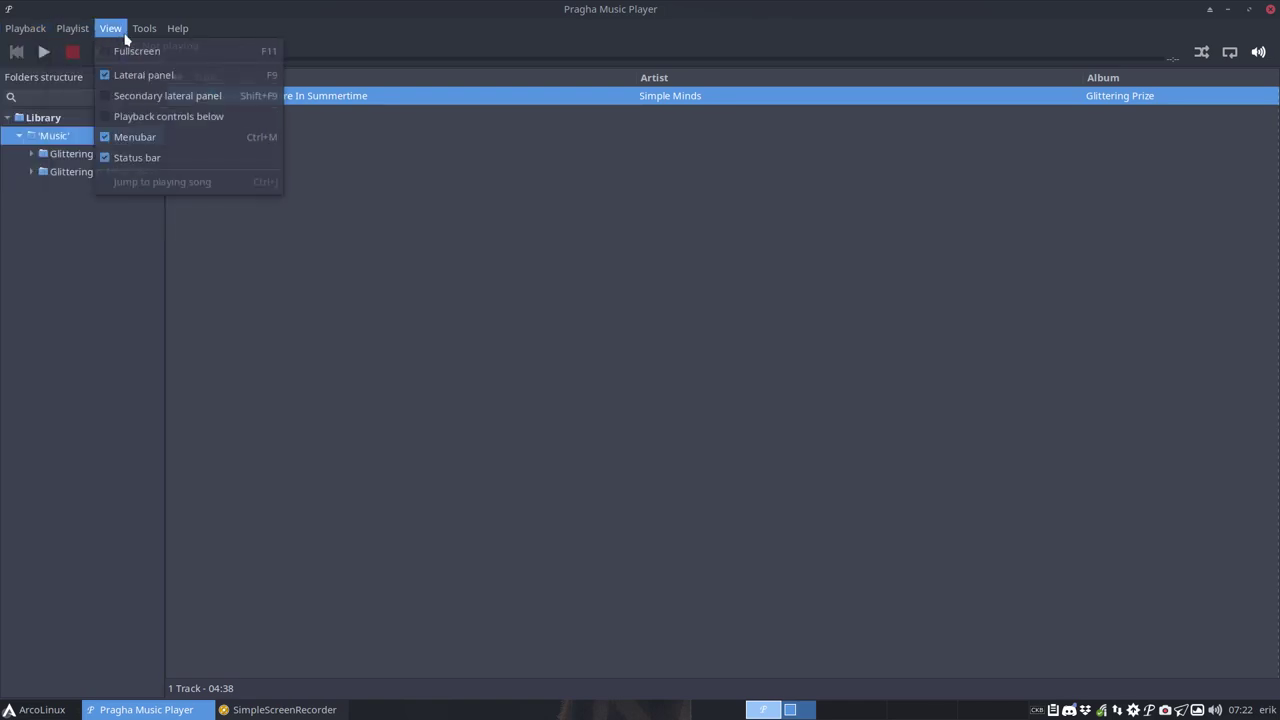
pyautogui.moveTo(141, 40)
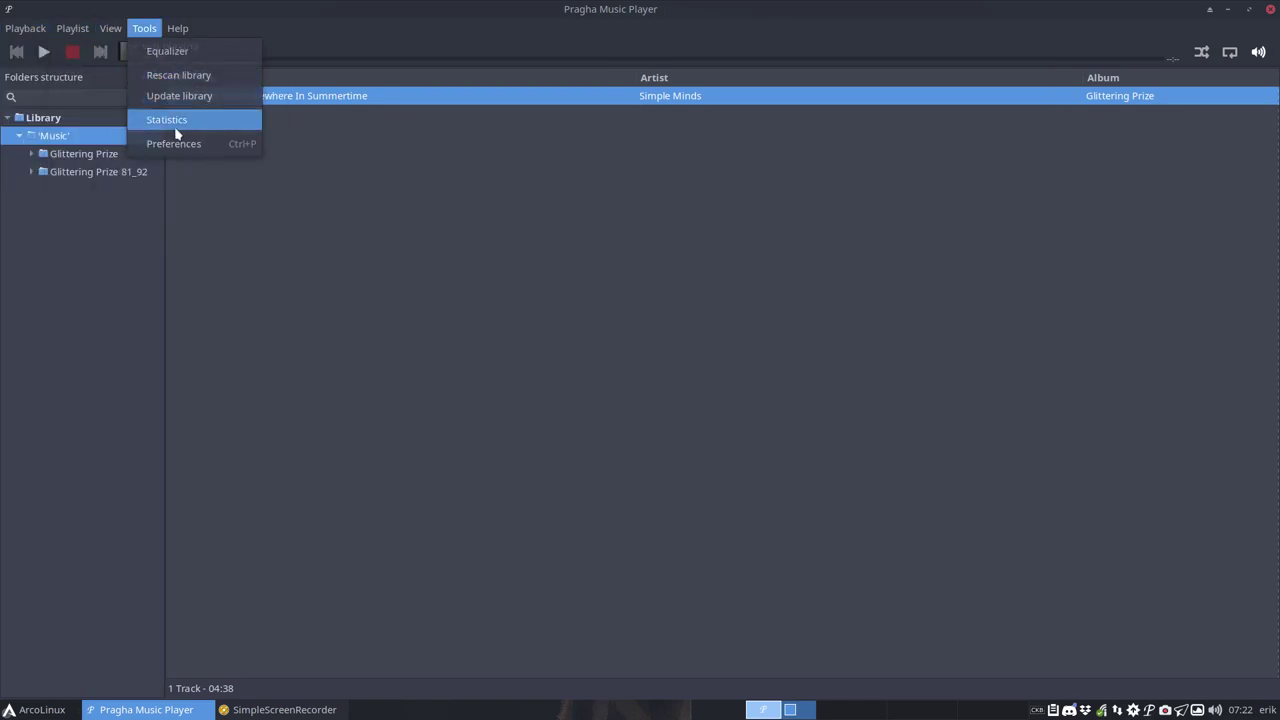
pyautogui.click(198, 84)
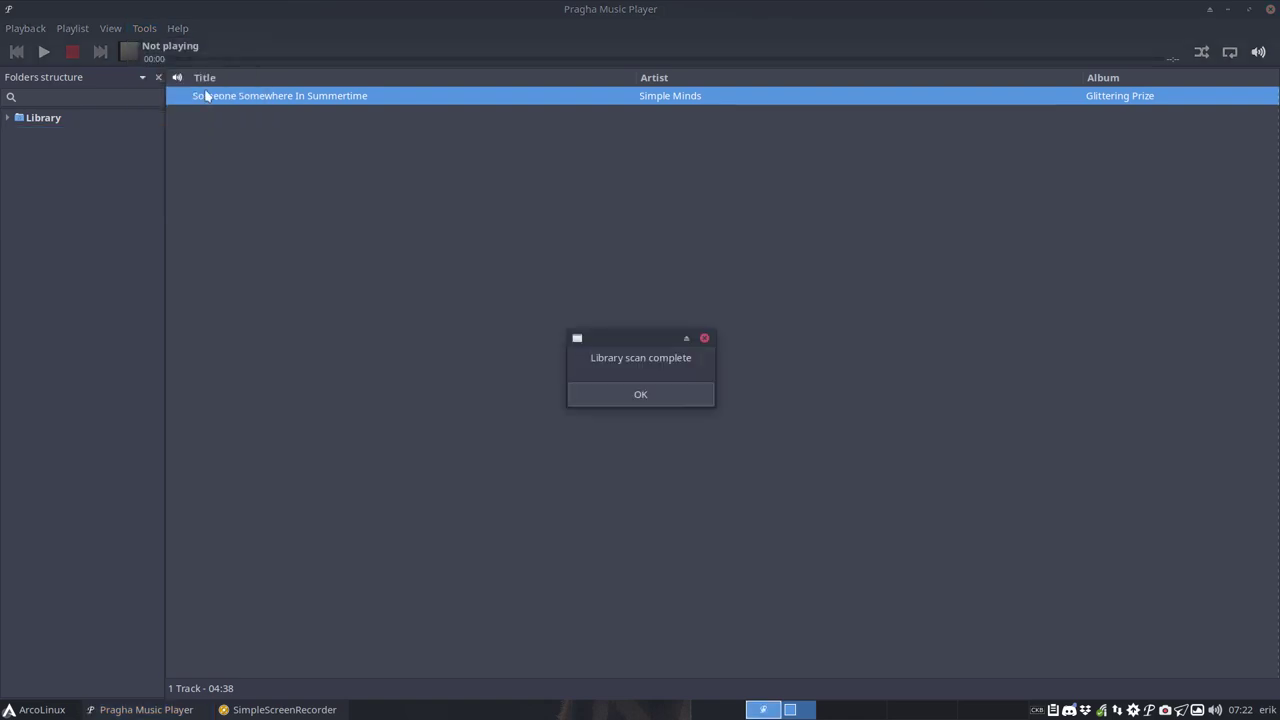
pyautogui.click(646, 400)
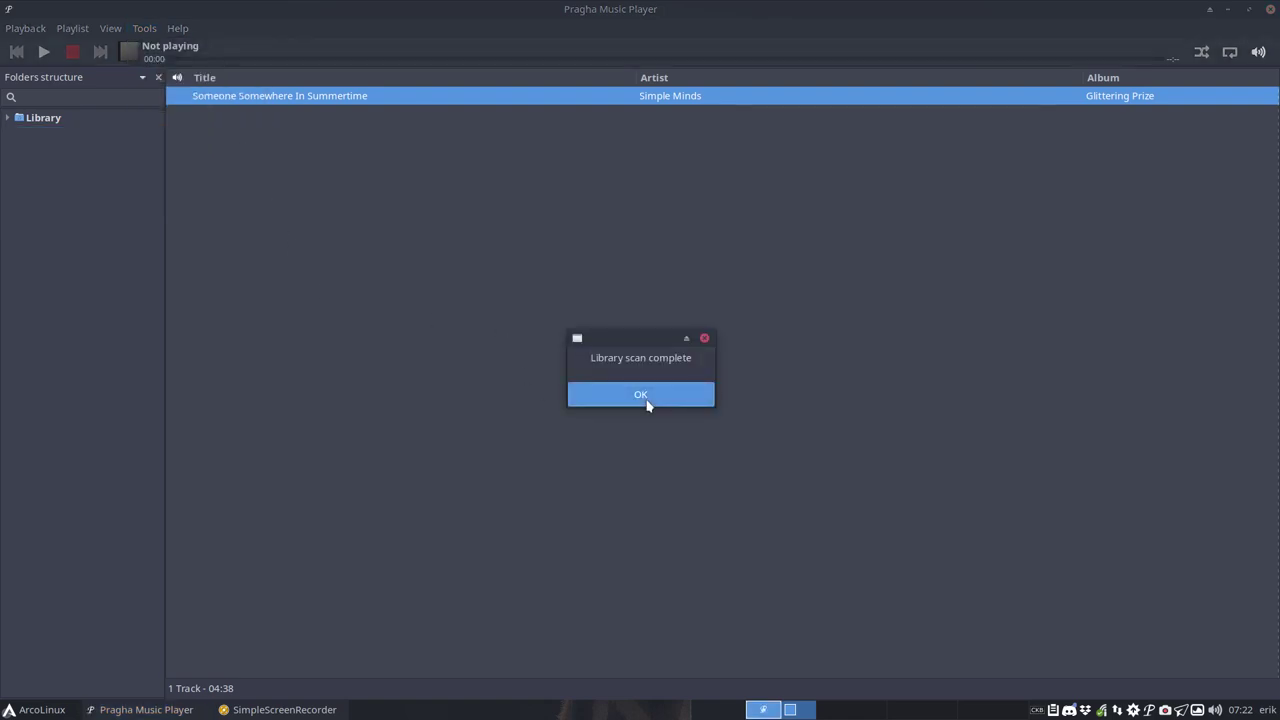
# - Play Someone Somewhere In Summertime from Library > Music > Glittering Prize
pyautogui.click(10, 118)
pyautogui.click(37, 135)
pyautogui.click(18, 135)
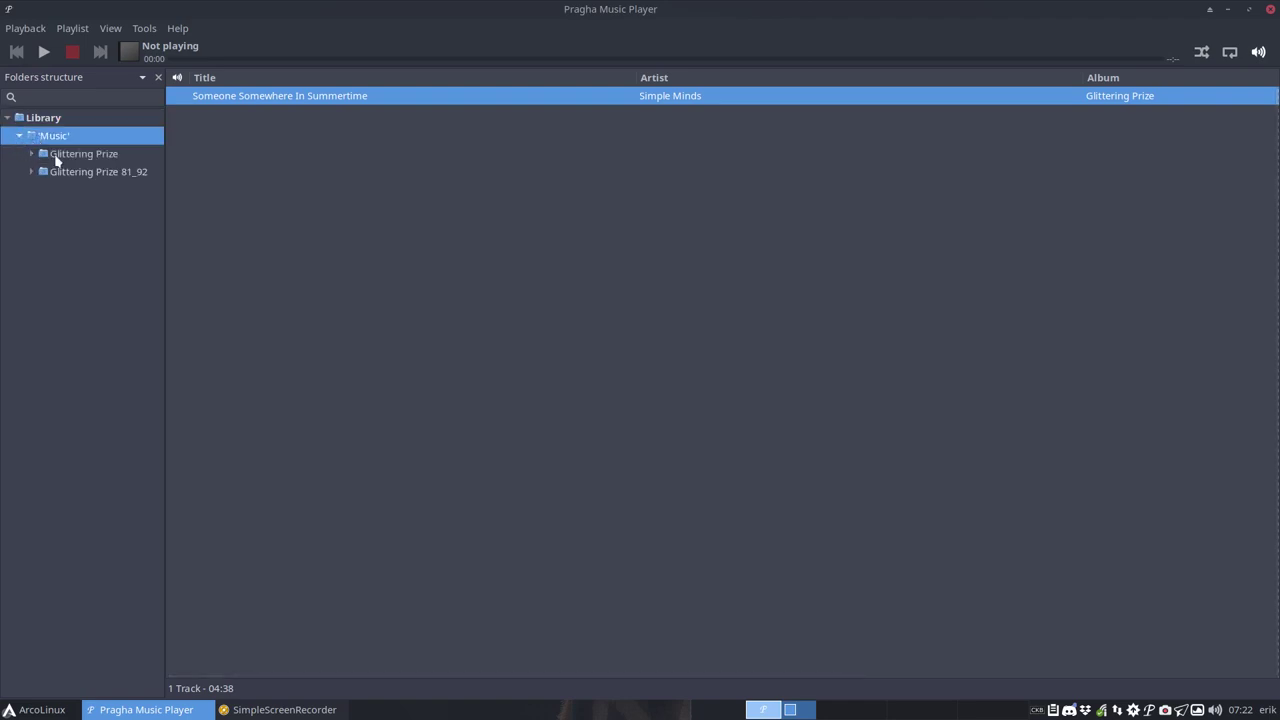
pyautogui.click(56, 156)
pyautogui.click(31, 153)
pyautogui.doubleClick(97, 174)
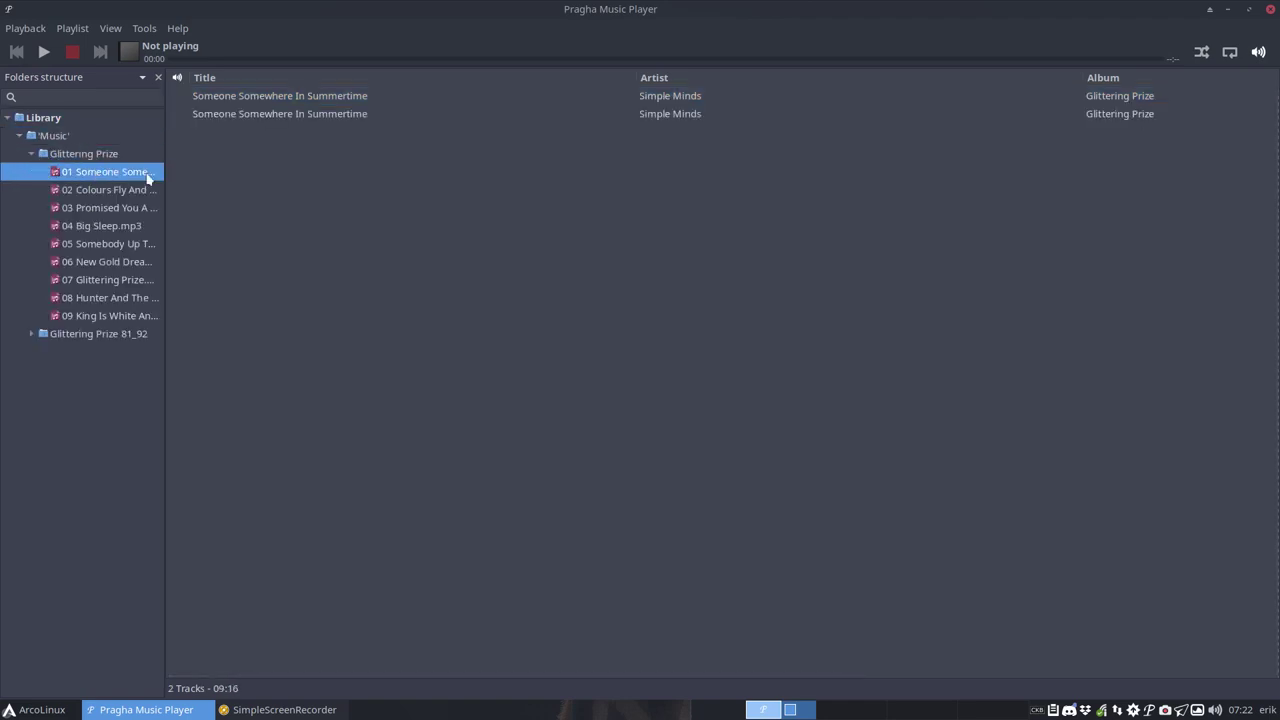
pyautogui.doubleClick(350, 97)
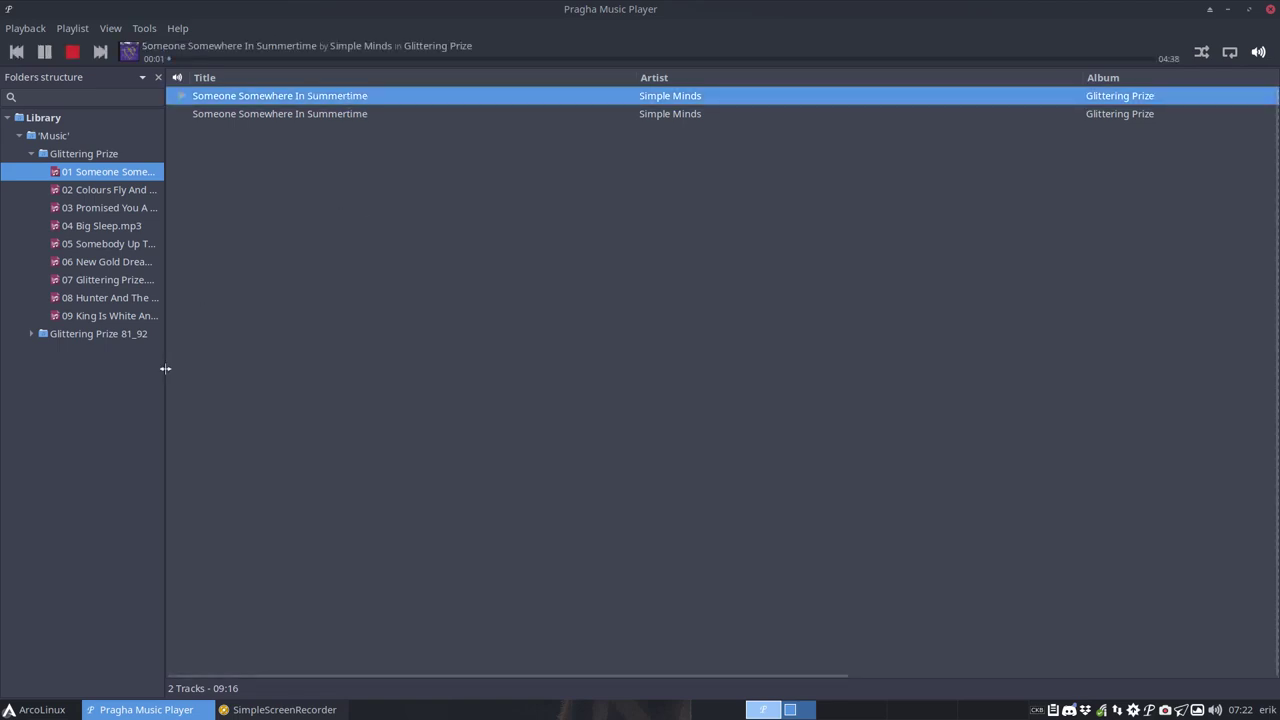
# - Stop playback and close Pragha
pyautogui.click(144, 28)
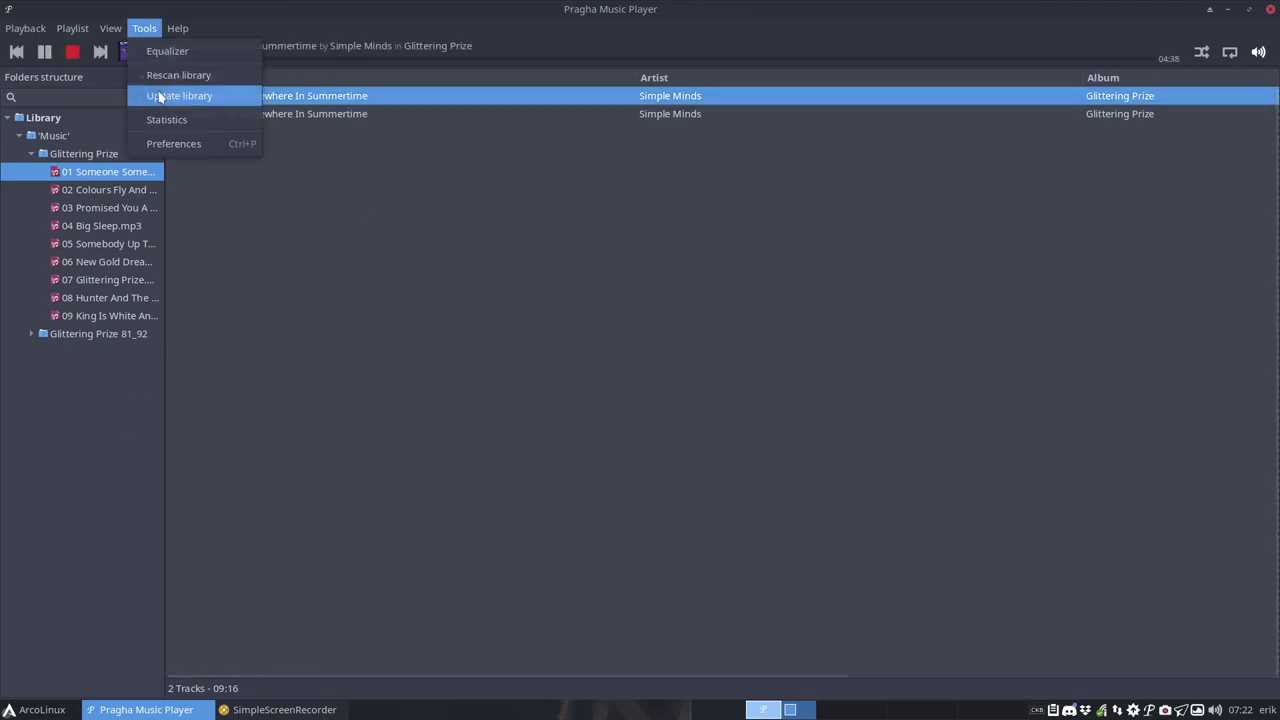
pyautogui.click(240, 199)
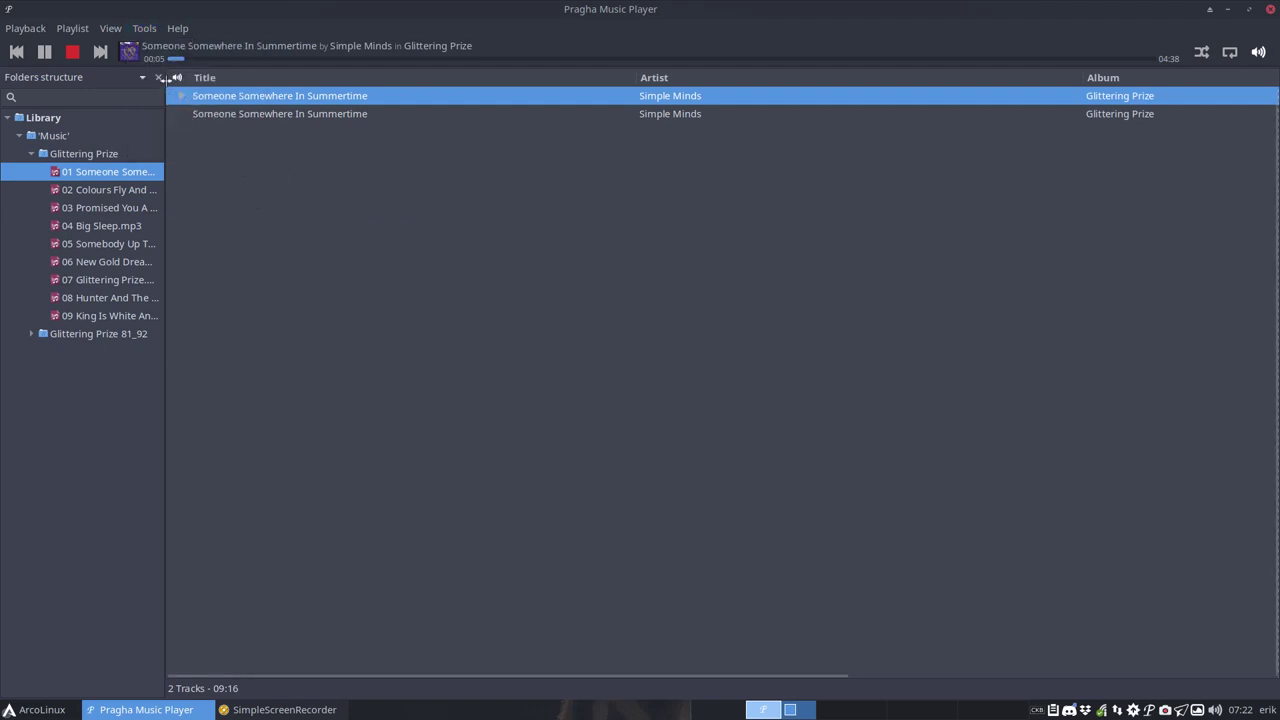
pyautogui.click(72, 52)
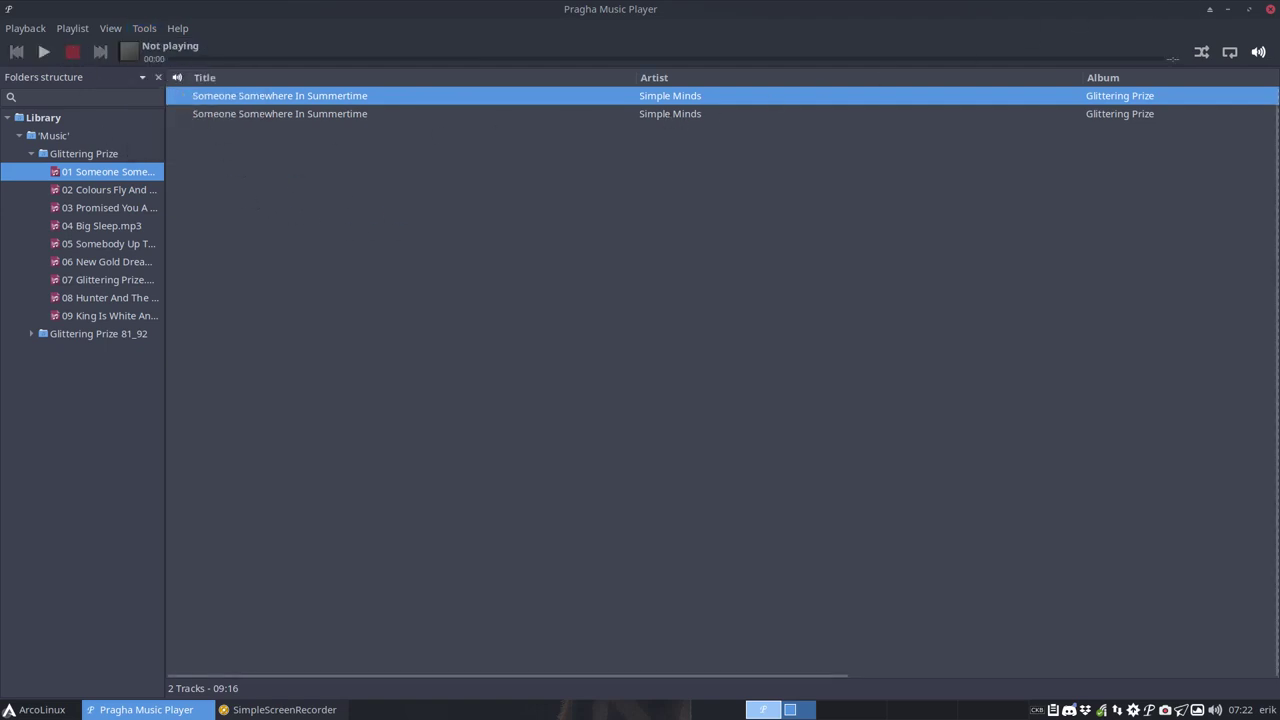
pyautogui.click(1270, 9)
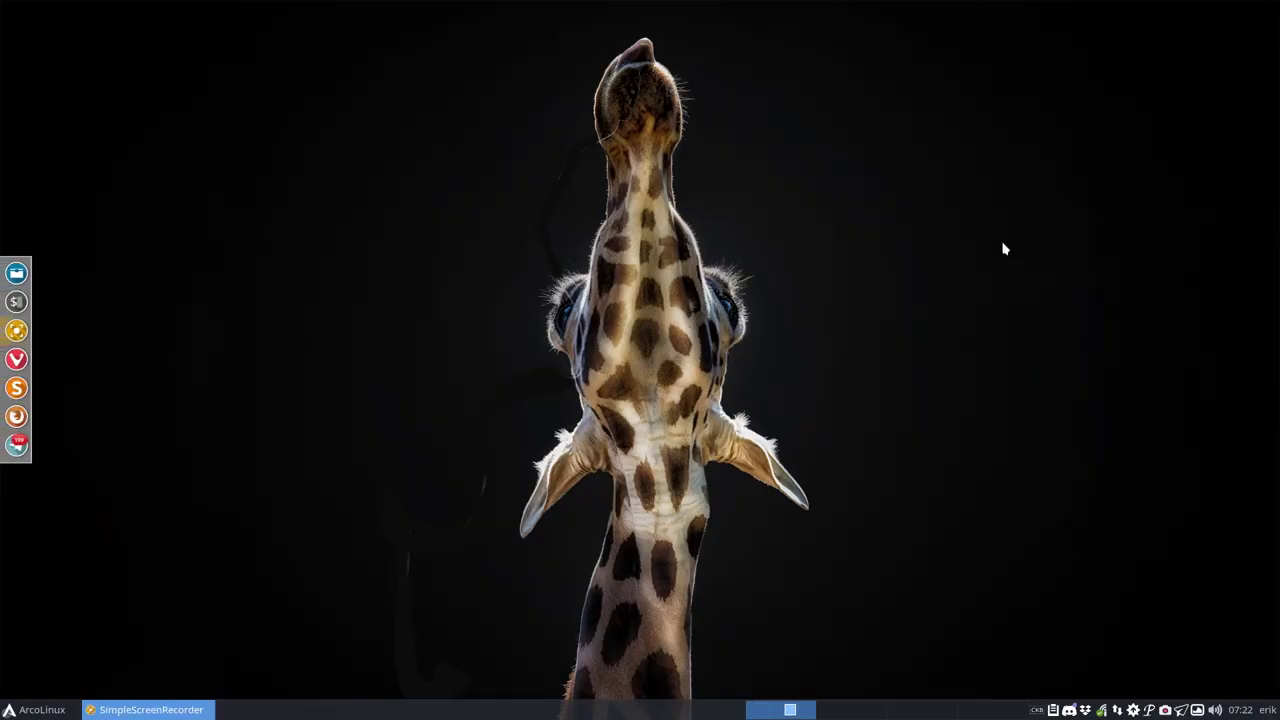
# - Launch the Plank dock from the application launcher
pyautogui.click(44, 711)
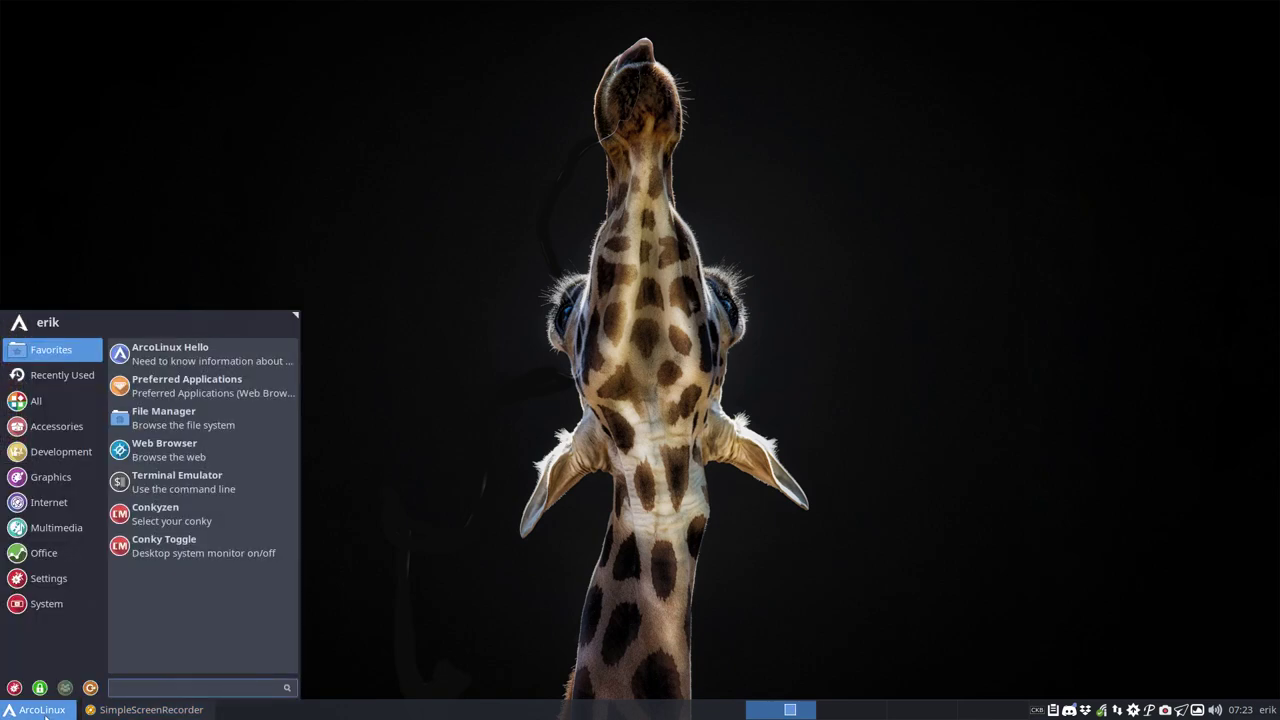
pyautogui.write('plank')
pyautogui.press('Return')
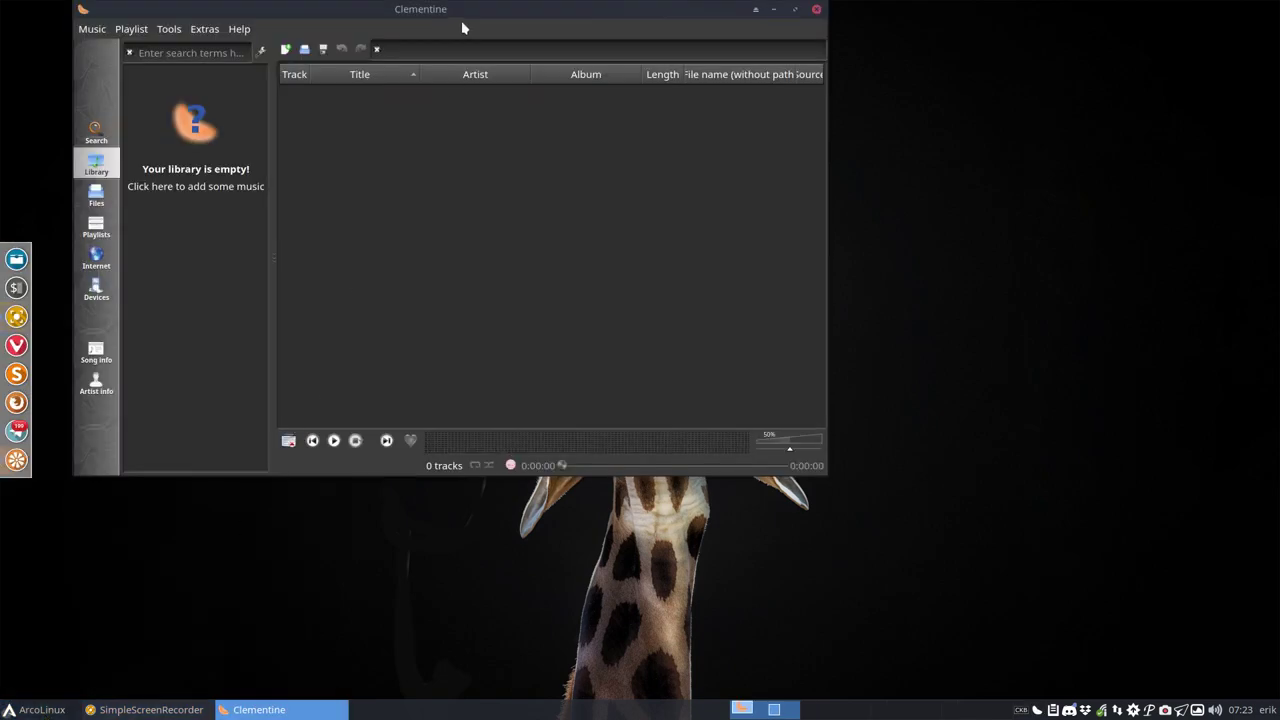
# - Add the home Music folder as a Clementine library folder and save the settings
pyautogui.moveTo(465, 19); pyautogui.dragTo(621, 45)
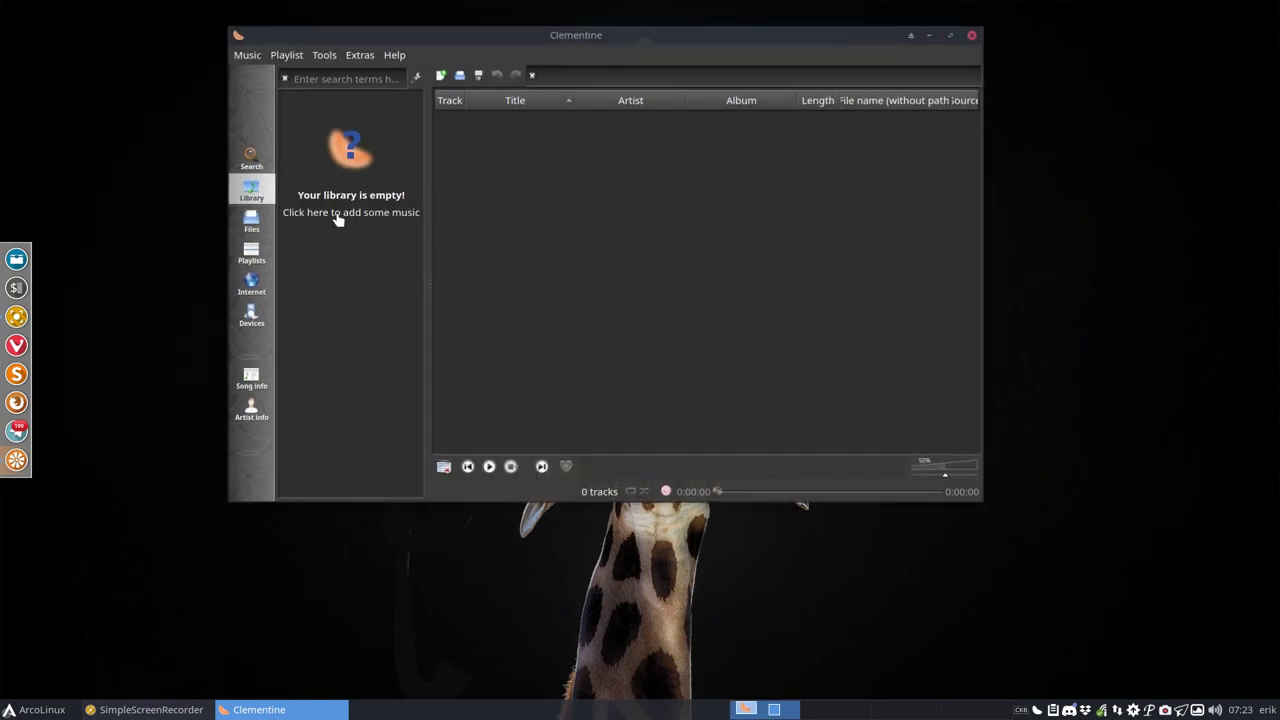
pyautogui.click(368, 217)
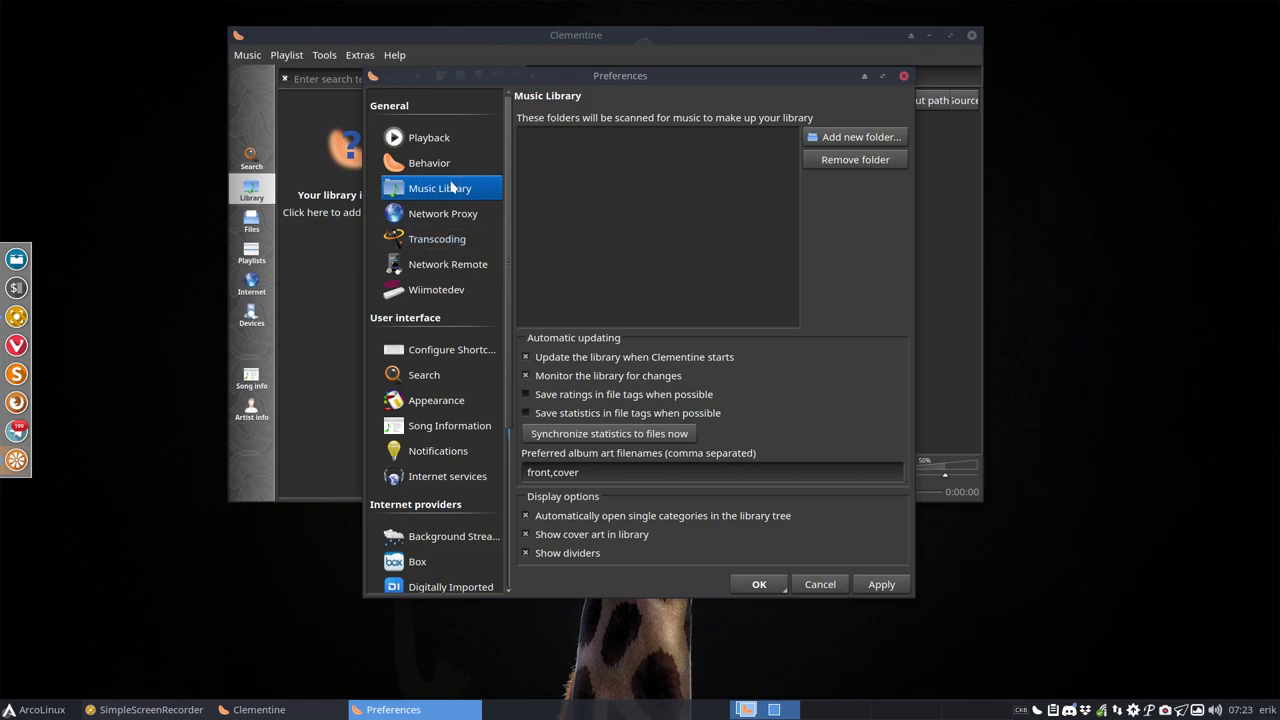
pyautogui.click(853, 136)
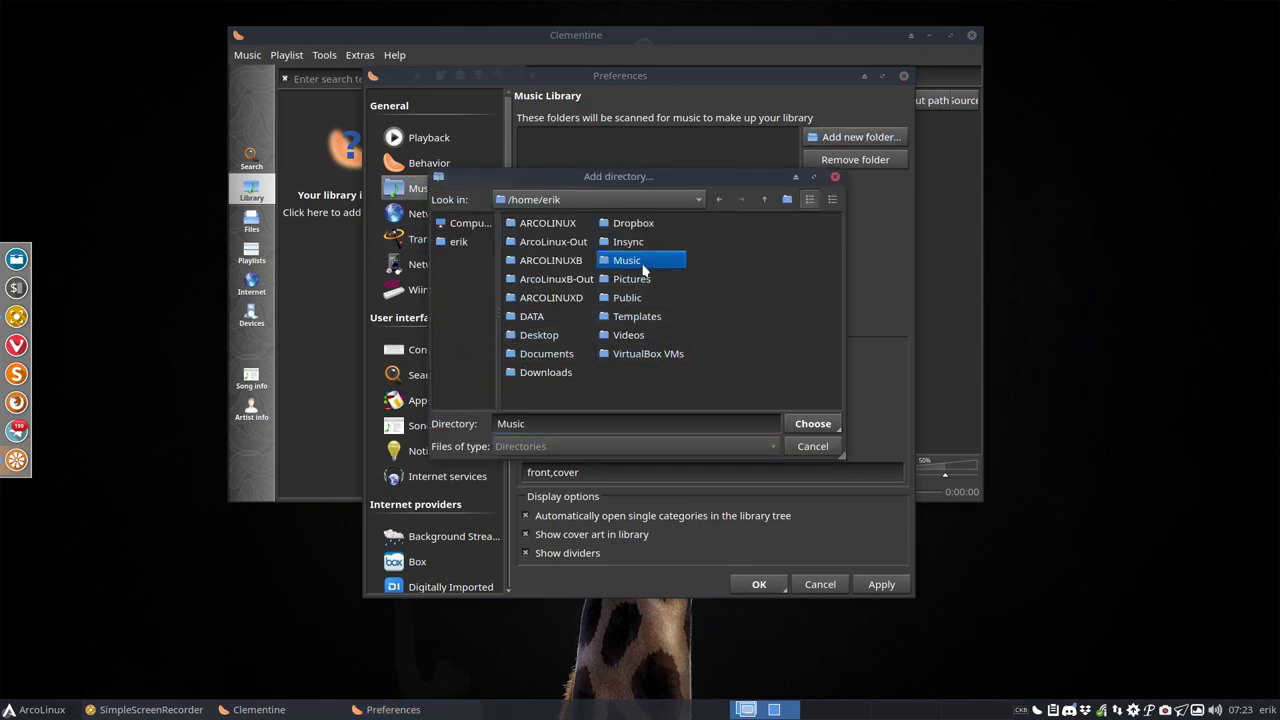
pyautogui.doubleClick(645, 270)
pyautogui.click(810, 426)
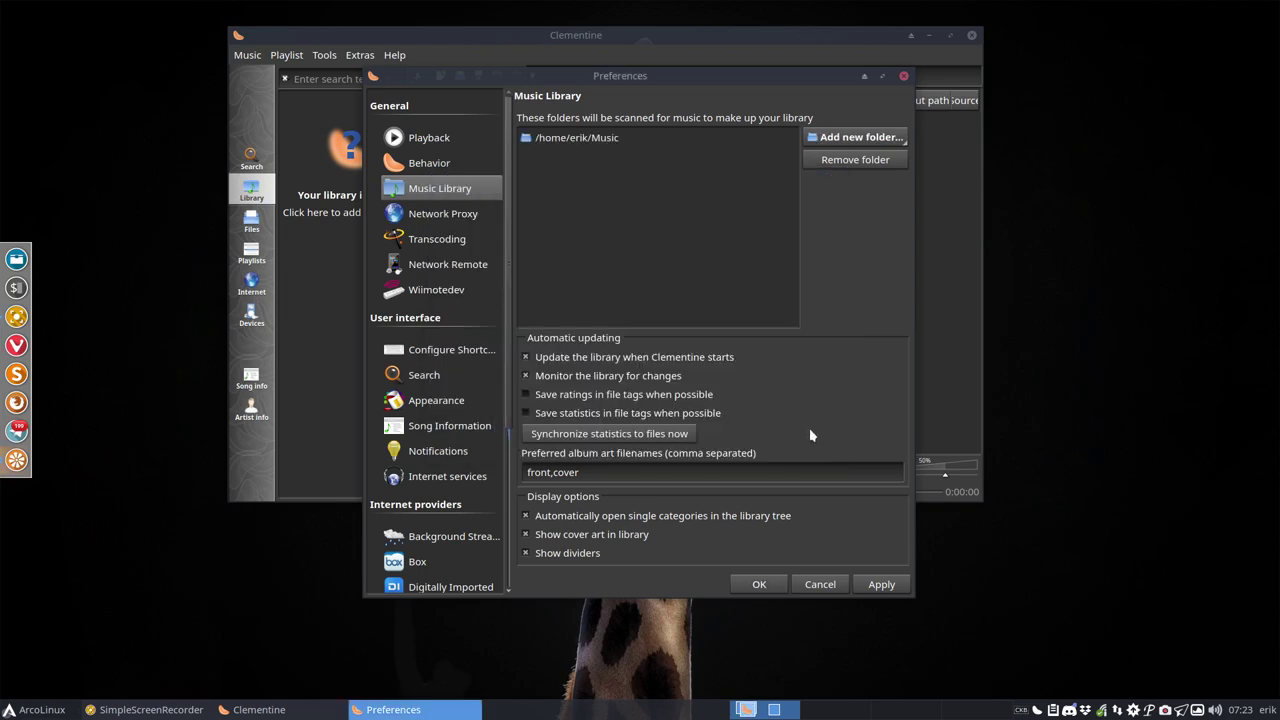
pyautogui.click(881, 584)
pyautogui.click(759, 584)
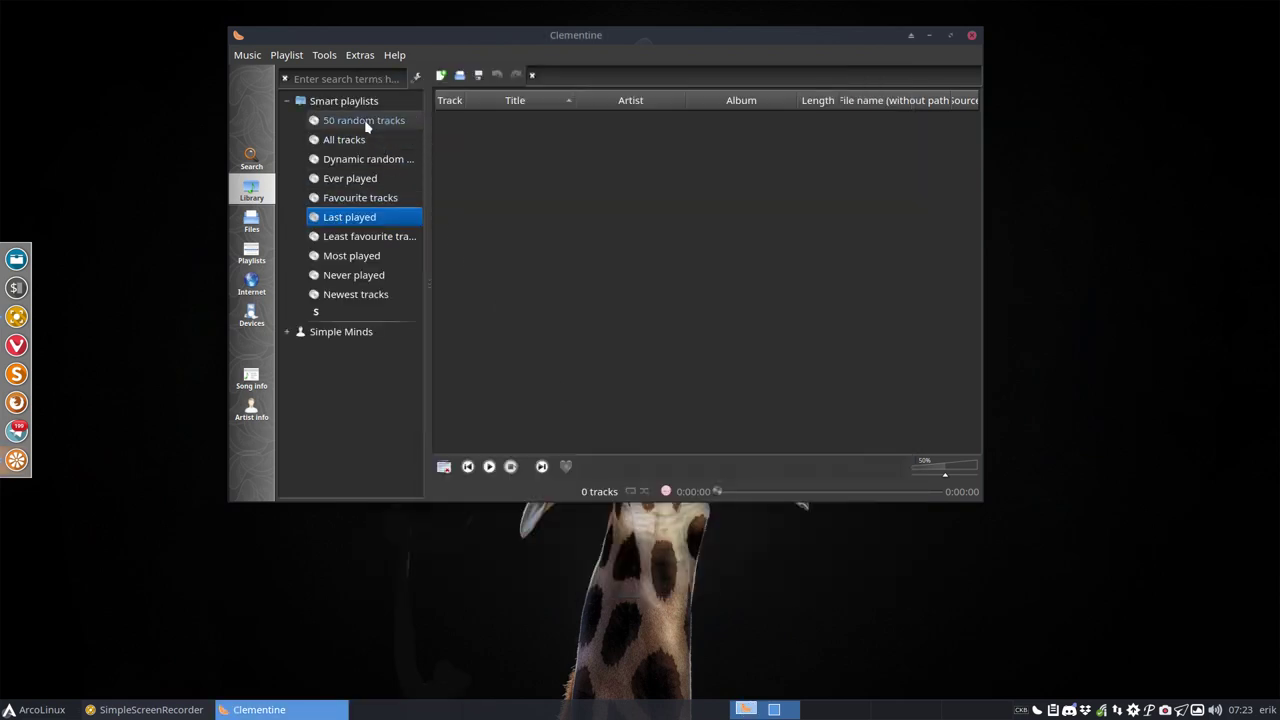
# - Add Someone Somewhere In Summertime from Simple Minds > Glittering Prize to the playlist
pyautogui.doubleClick(343, 333)
pyautogui.doubleClick(368, 356)
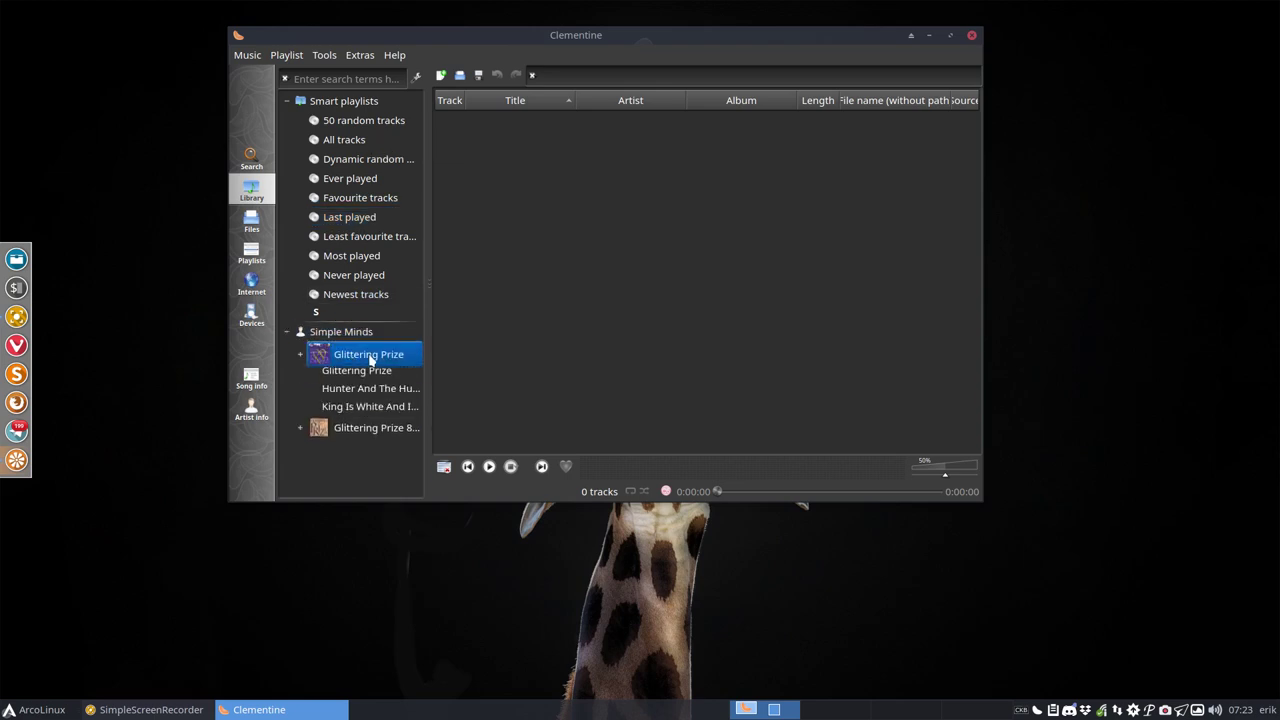
pyautogui.click(371, 375)
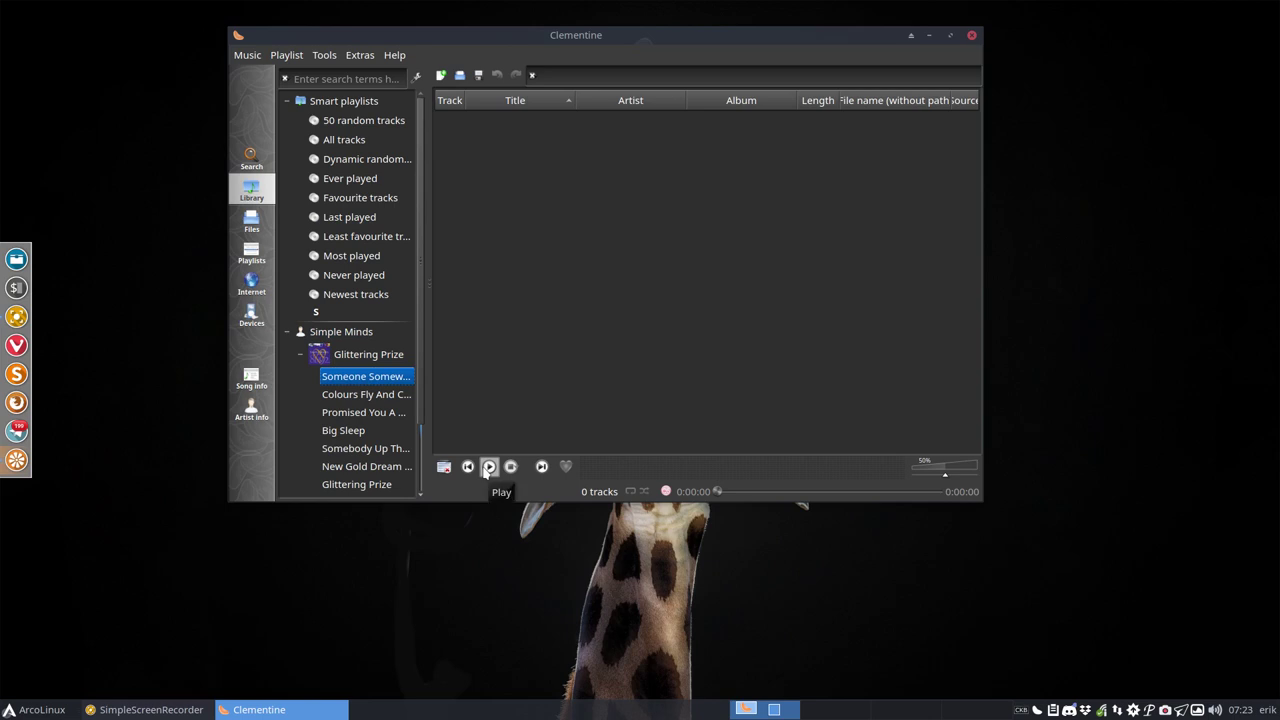
pyautogui.moveTo(391, 376); pyautogui.dragTo(524, 376)
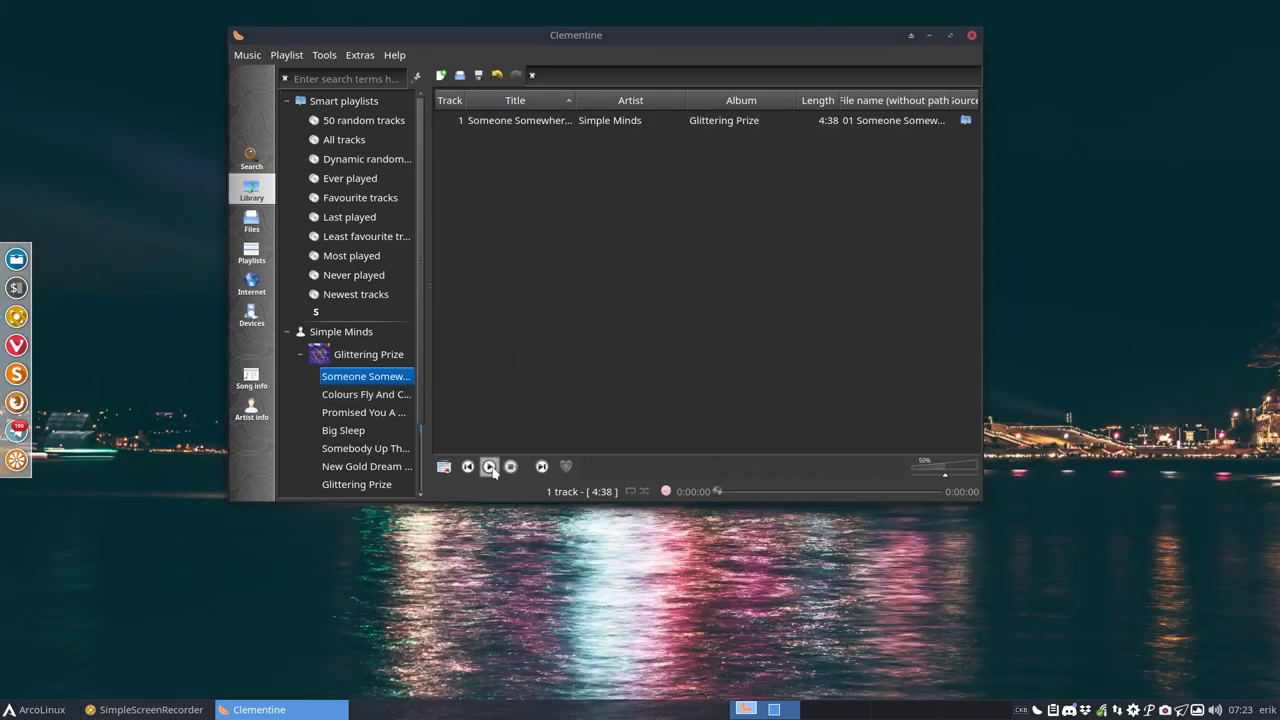
# - Play the track briefly, stop it, and close Clementine
pyautogui.click(490, 467)
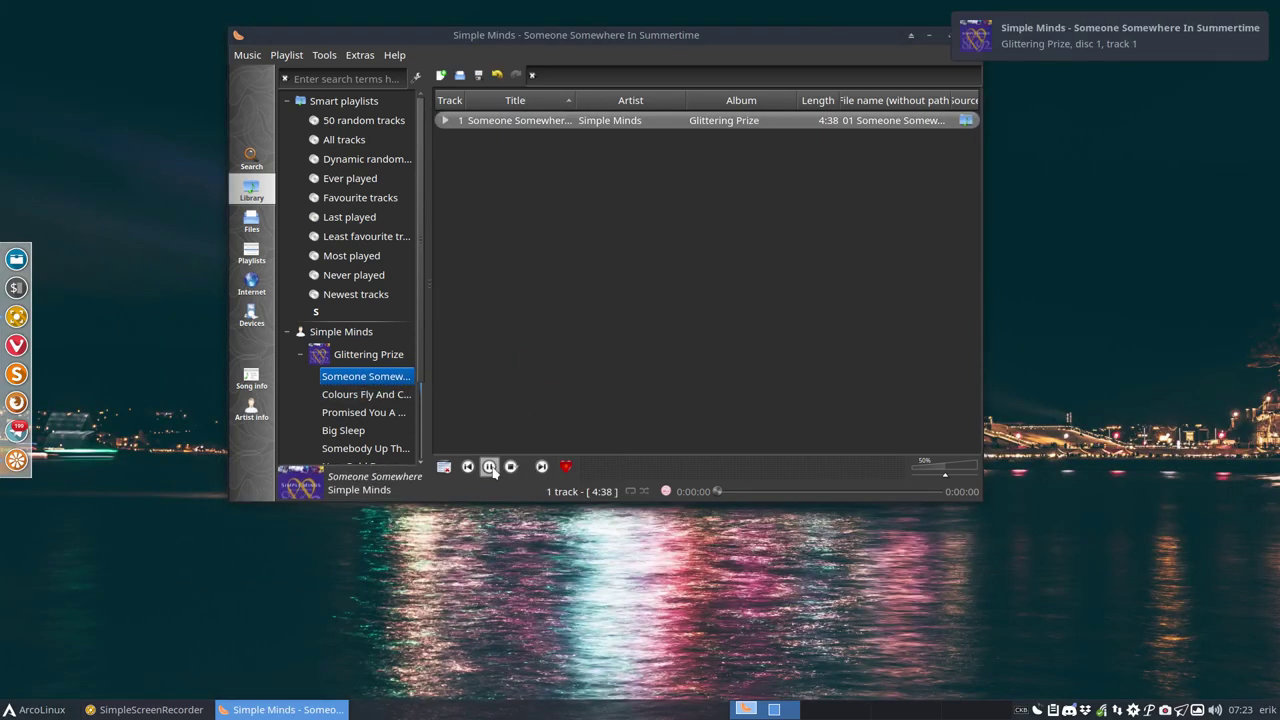
pyautogui.click(505, 470)
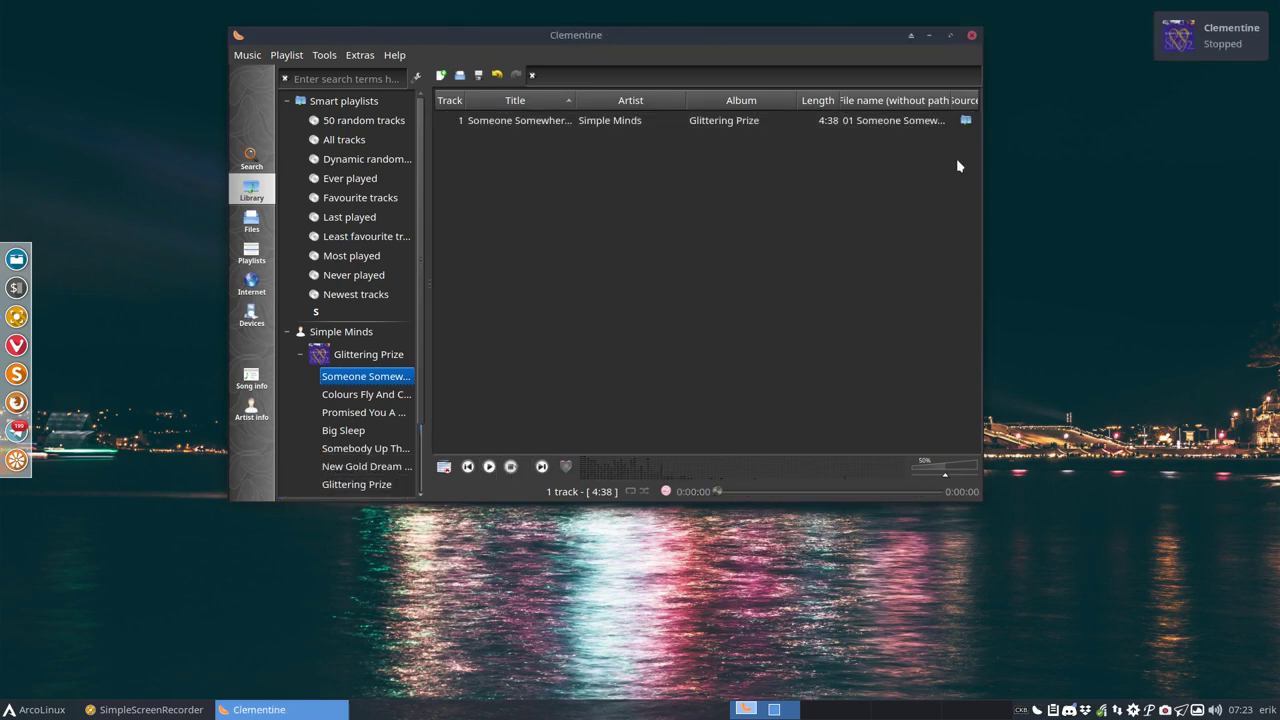
pyautogui.click(971, 35)
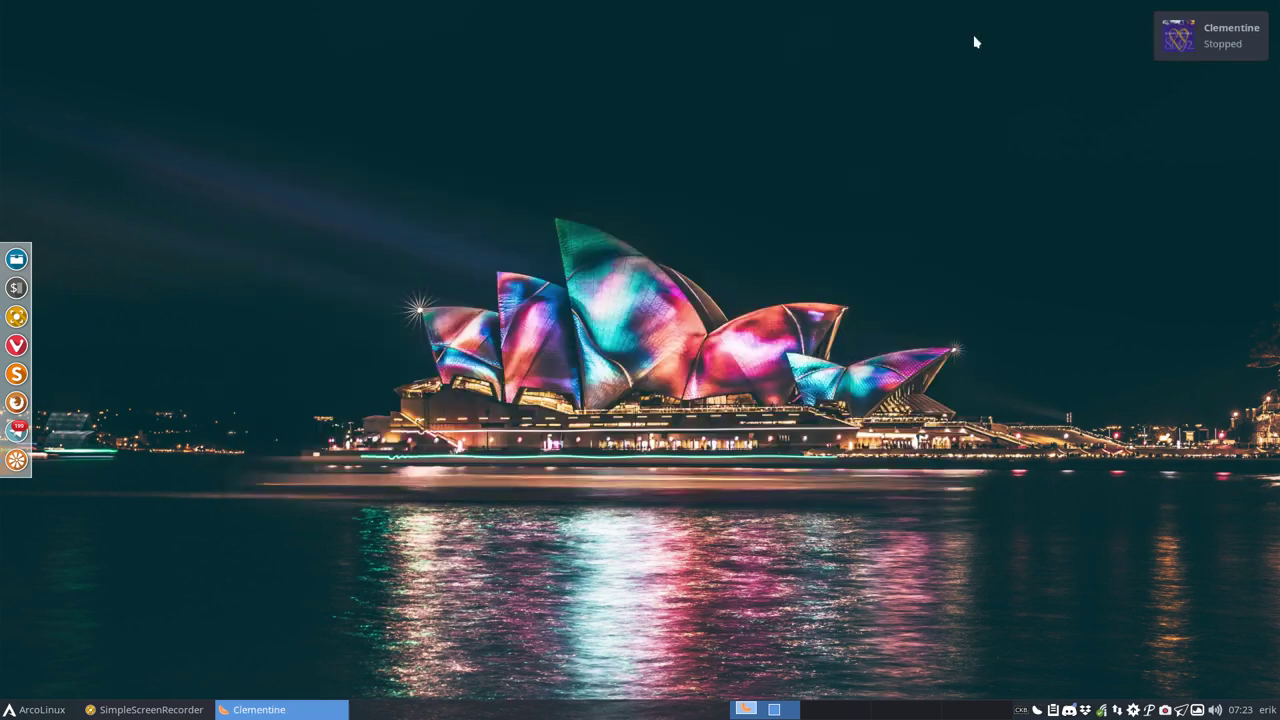
pyautogui.click(1198, 710)
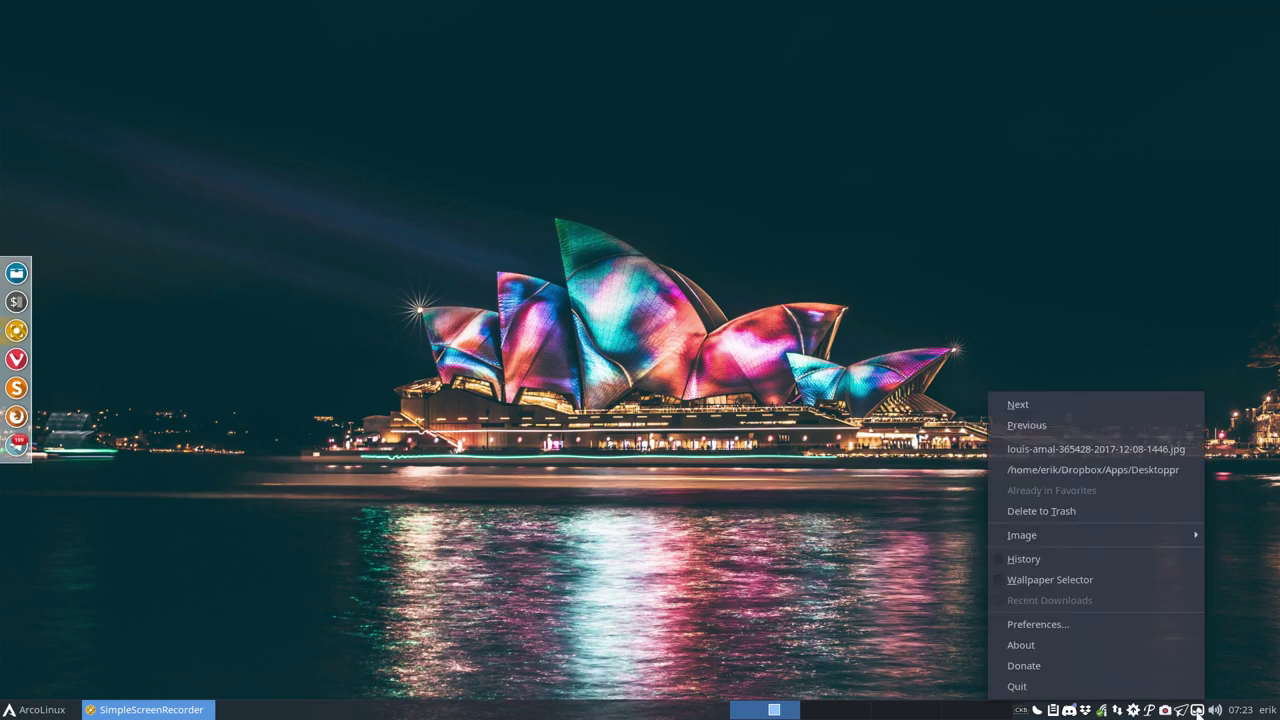
pyautogui.click(624, 566)
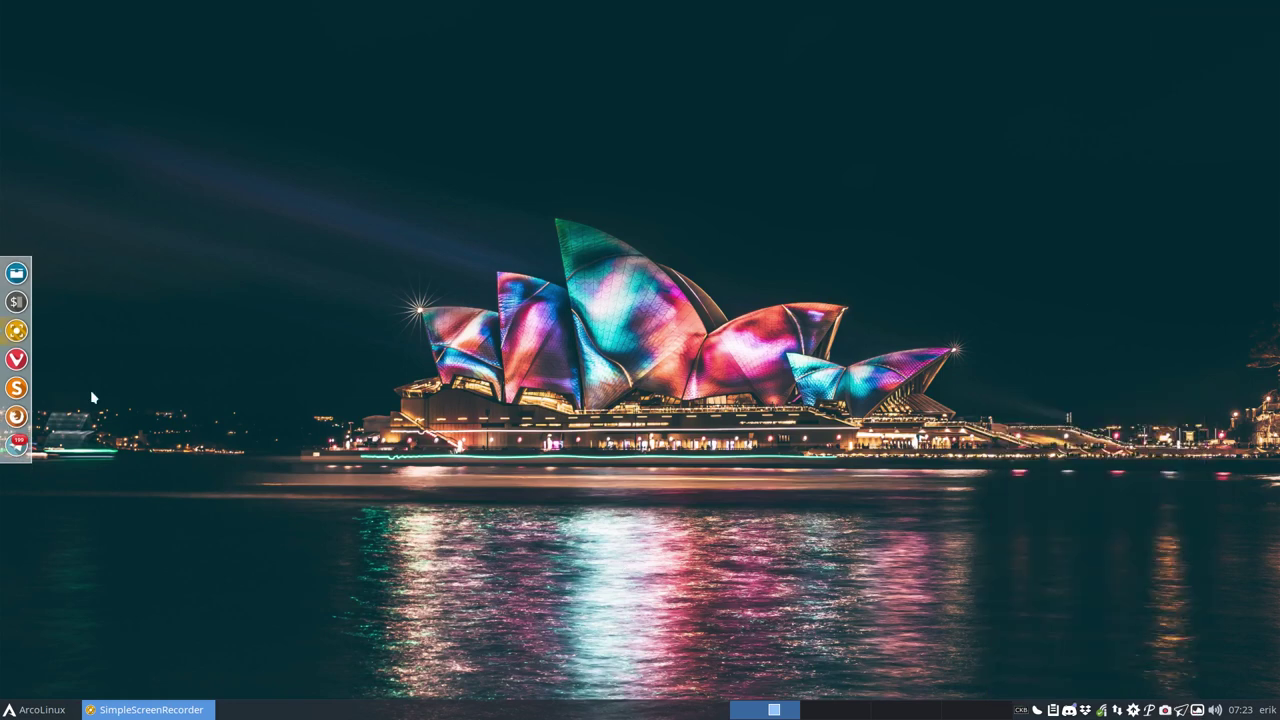
pyautogui.click(48, 712)
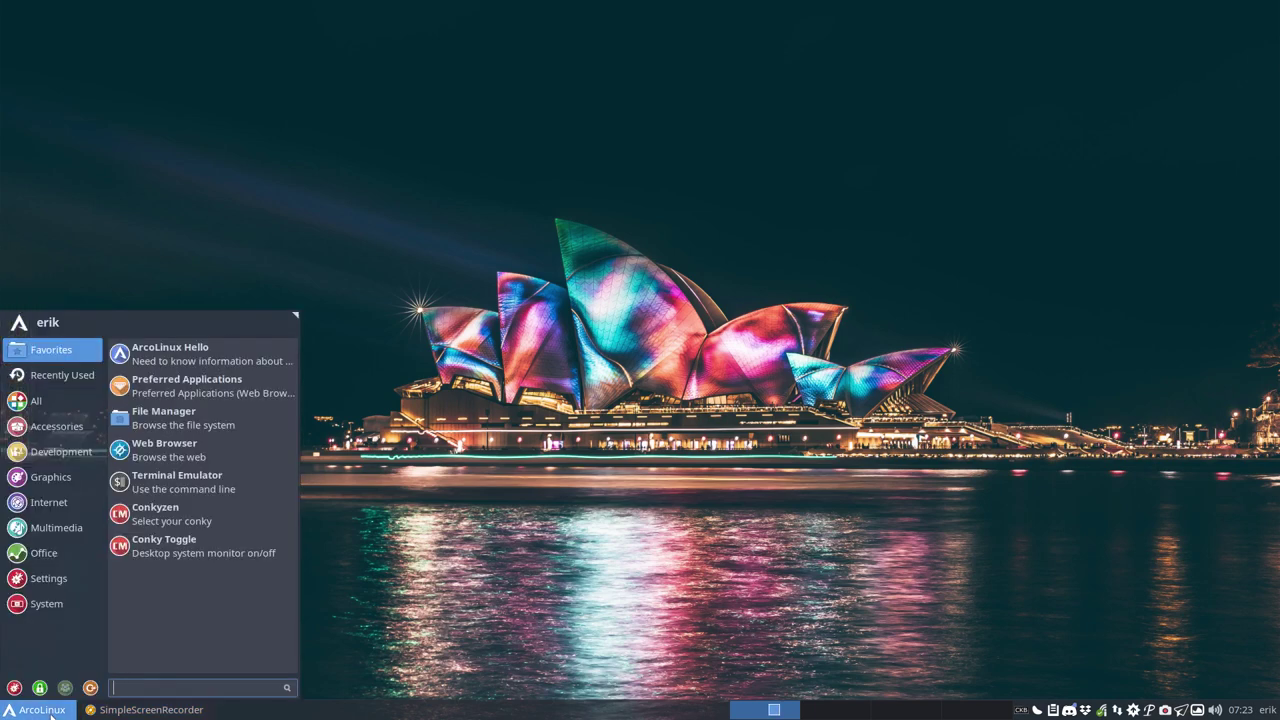
pyautogui.click(474, 496)
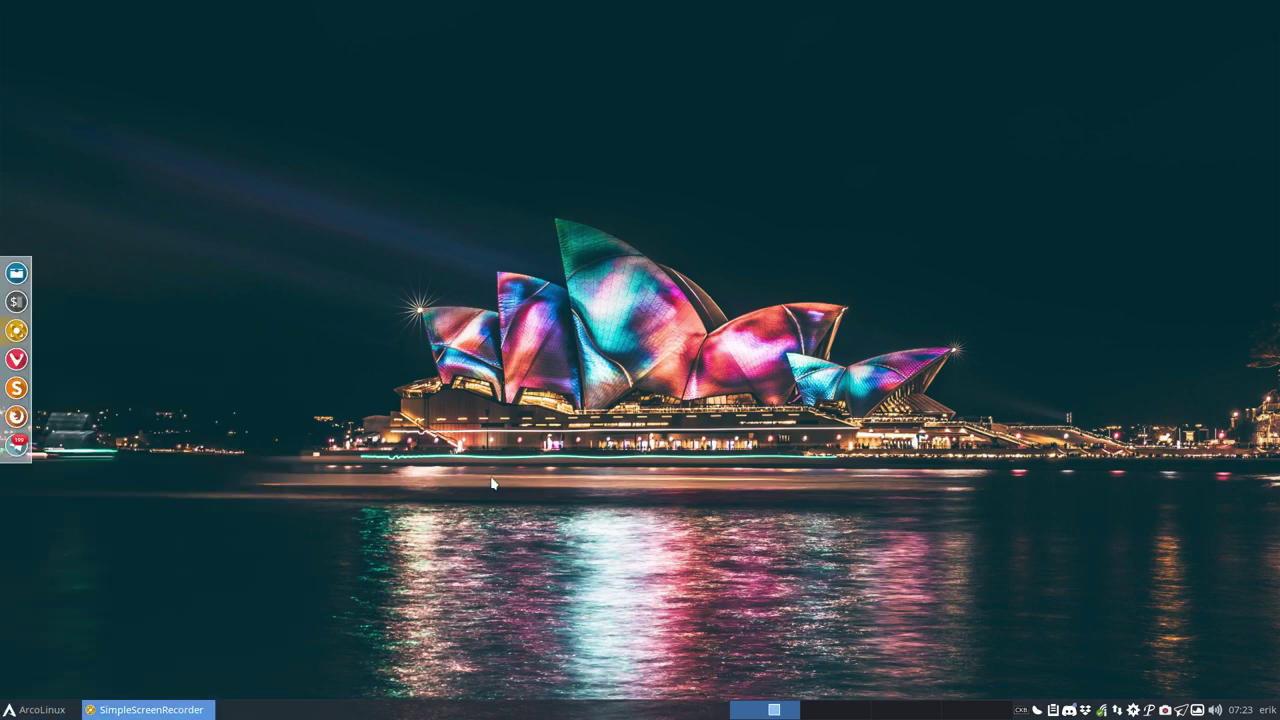
pyautogui.press('super+Return')
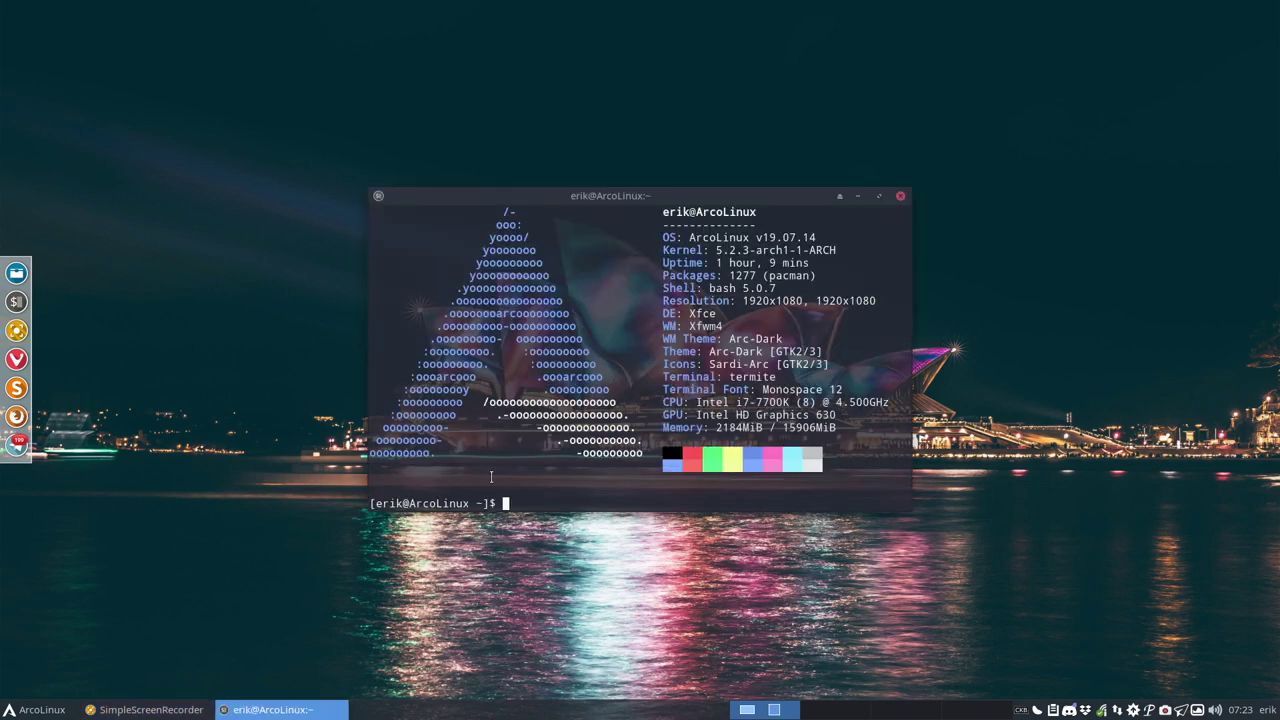
pyautogui.write('ncmpcpp')
pyautogui.press('Return')
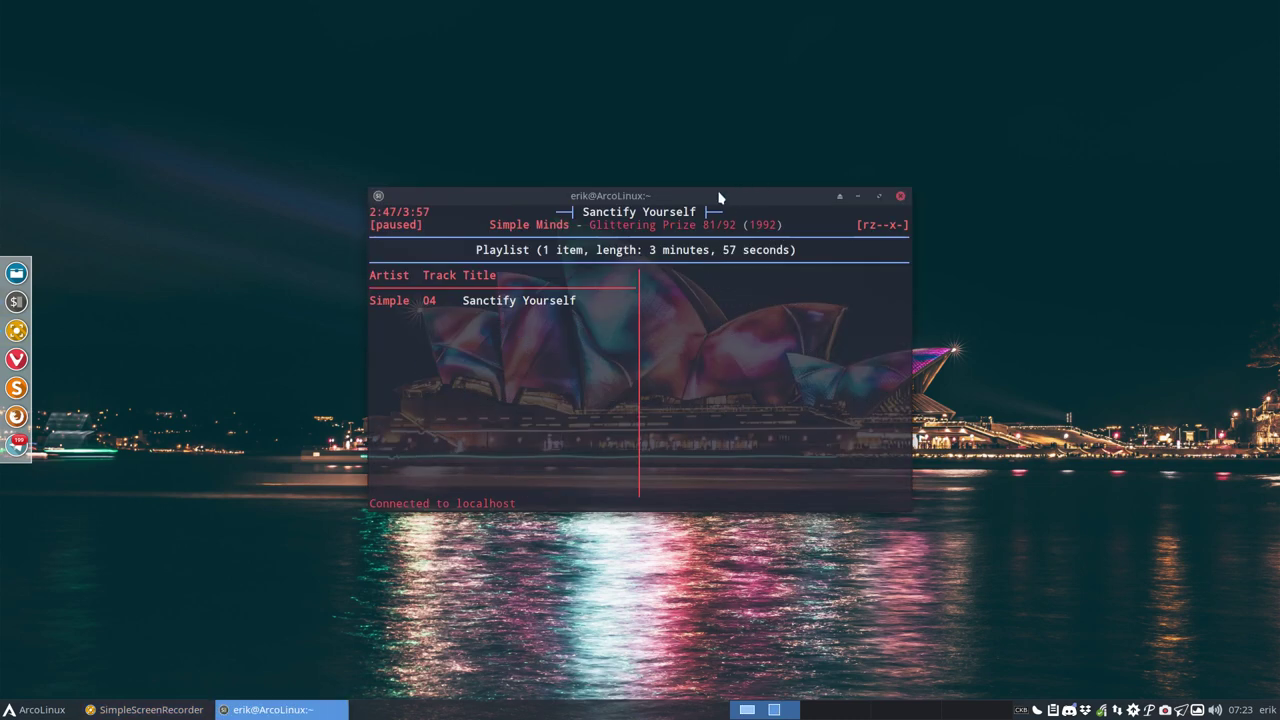
pyautogui.moveTo(718, 197); pyautogui.dragTo(707, 71)
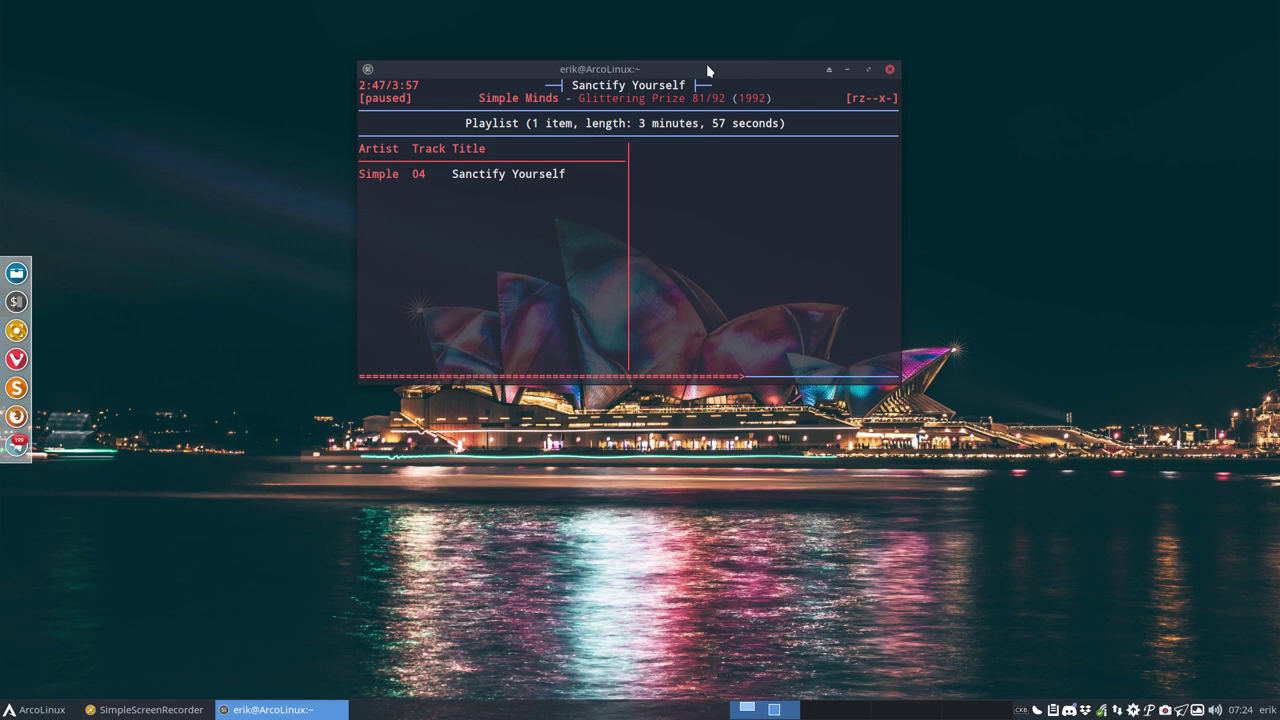
pyautogui.press('Down')
pyautogui.press('3')
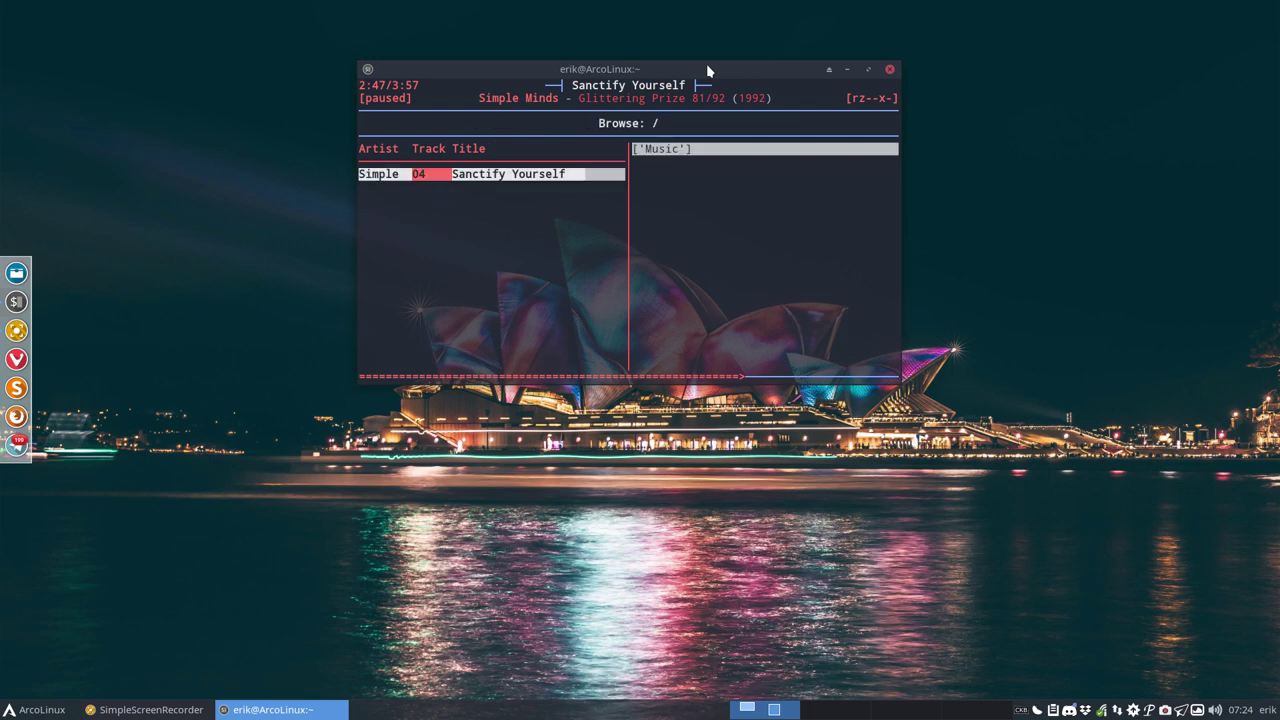
pyautogui.press('4')
pyautogui.press('5')
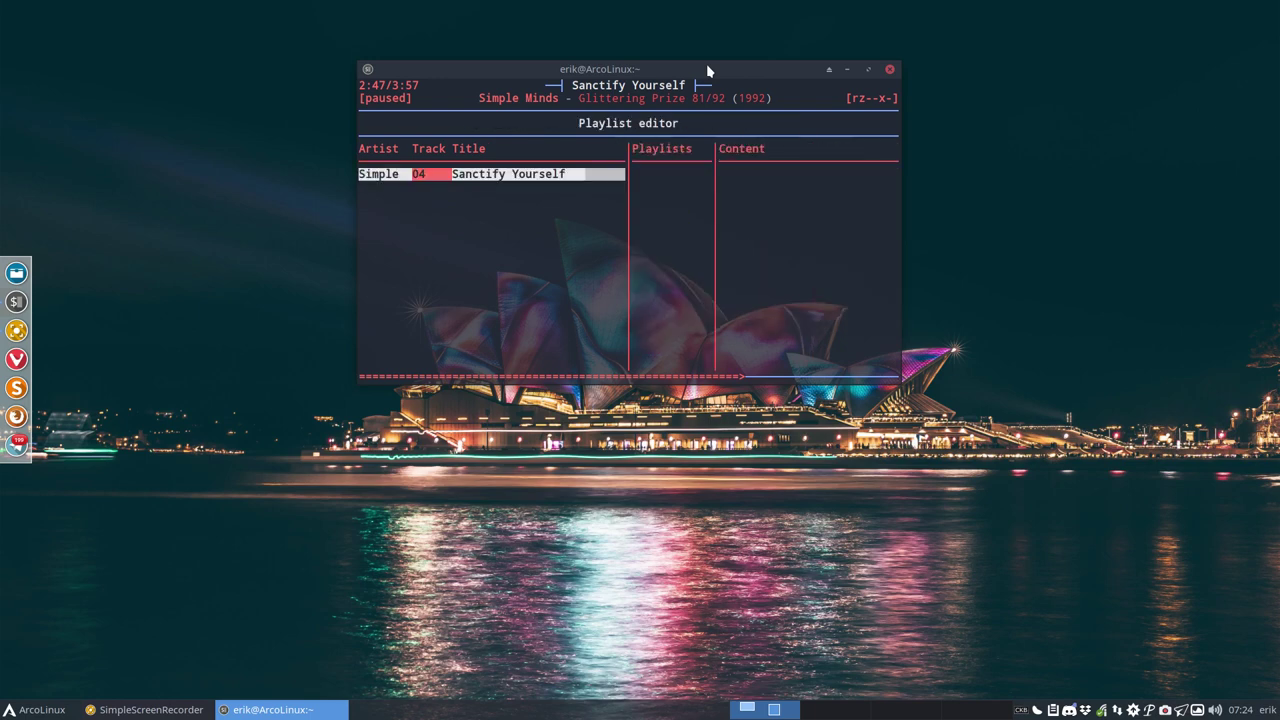
pyautogui.press('6')
pyautogui.press('5')
pyautogui.press('4')
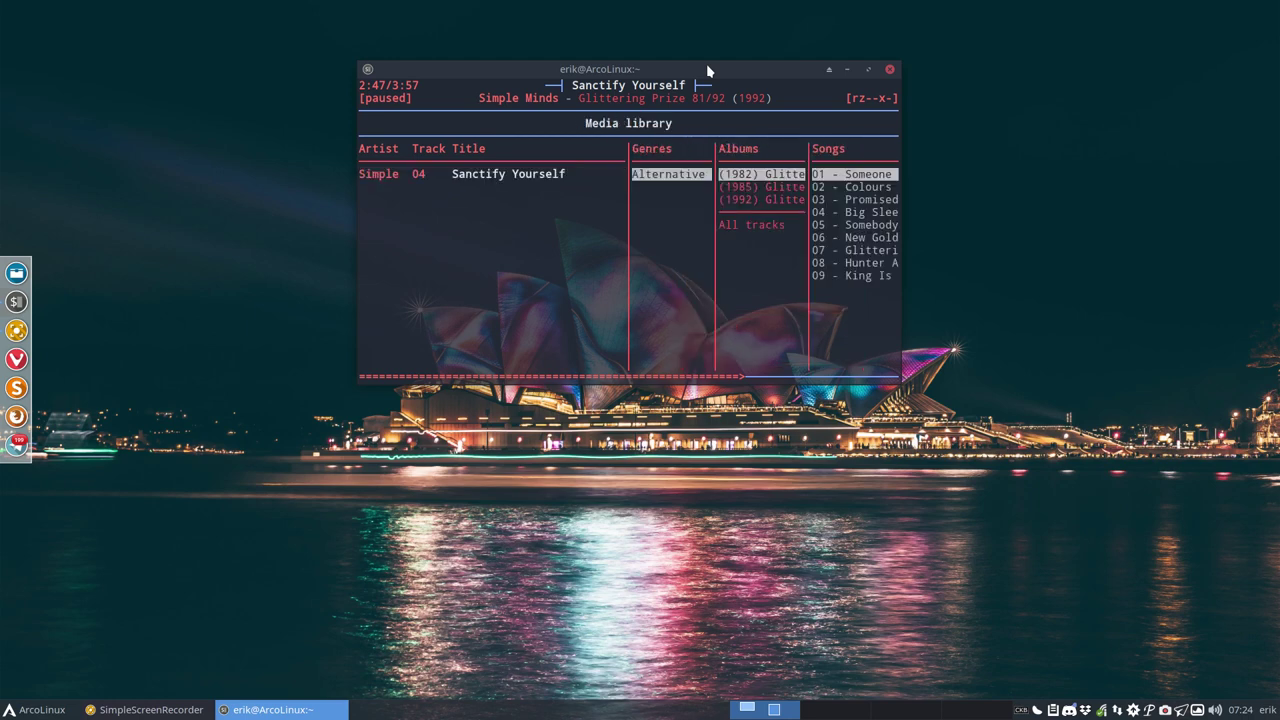
pyautogui.doubleClick(707, 70)
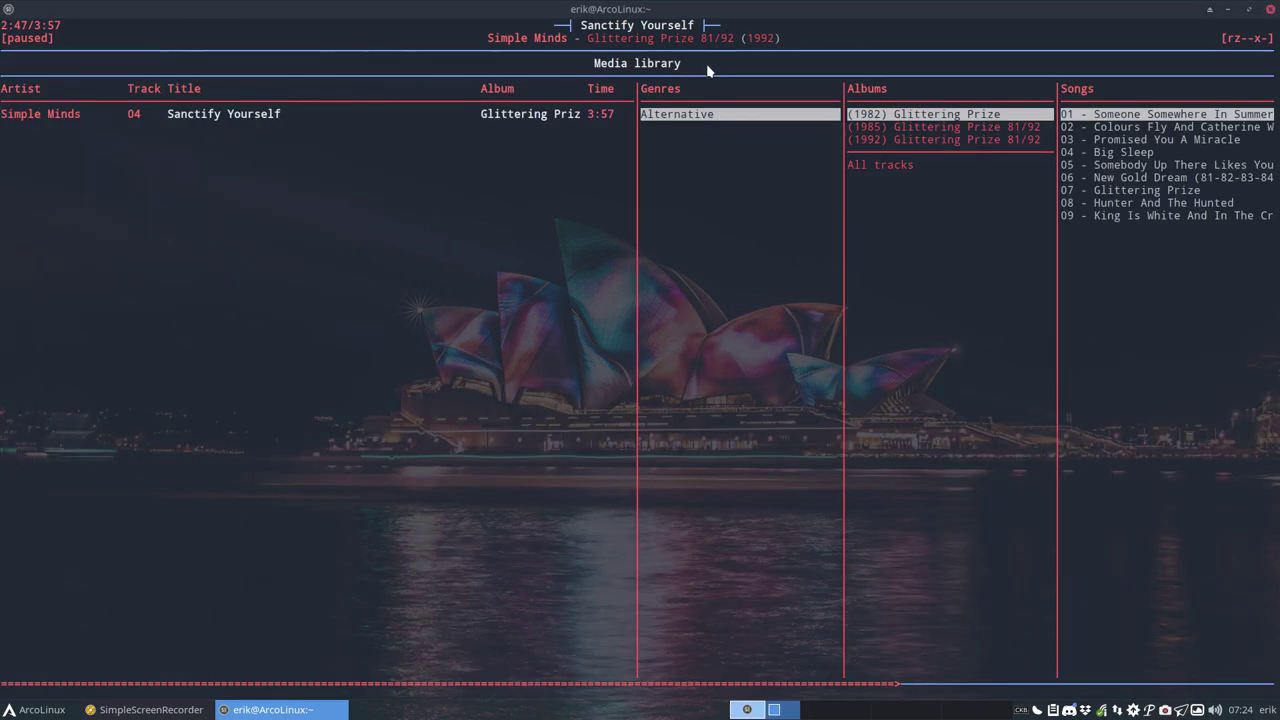
pyautogui.press('Down')
pyautogui.press('Down')
pyautogui.press('Down')
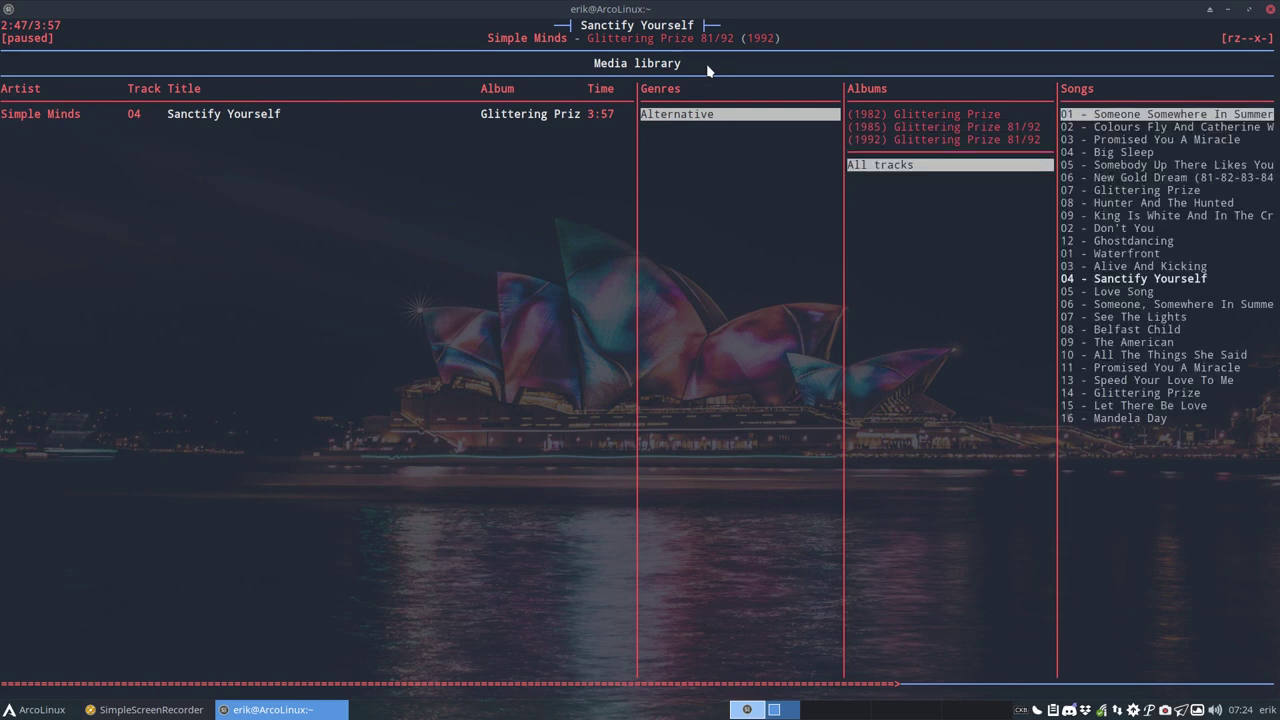
pyautogui.press('Up')
pyautogui.press('Up')
pyautogui.press('Up')
pyautogui.press('Down')
pyautogui.press('Down')
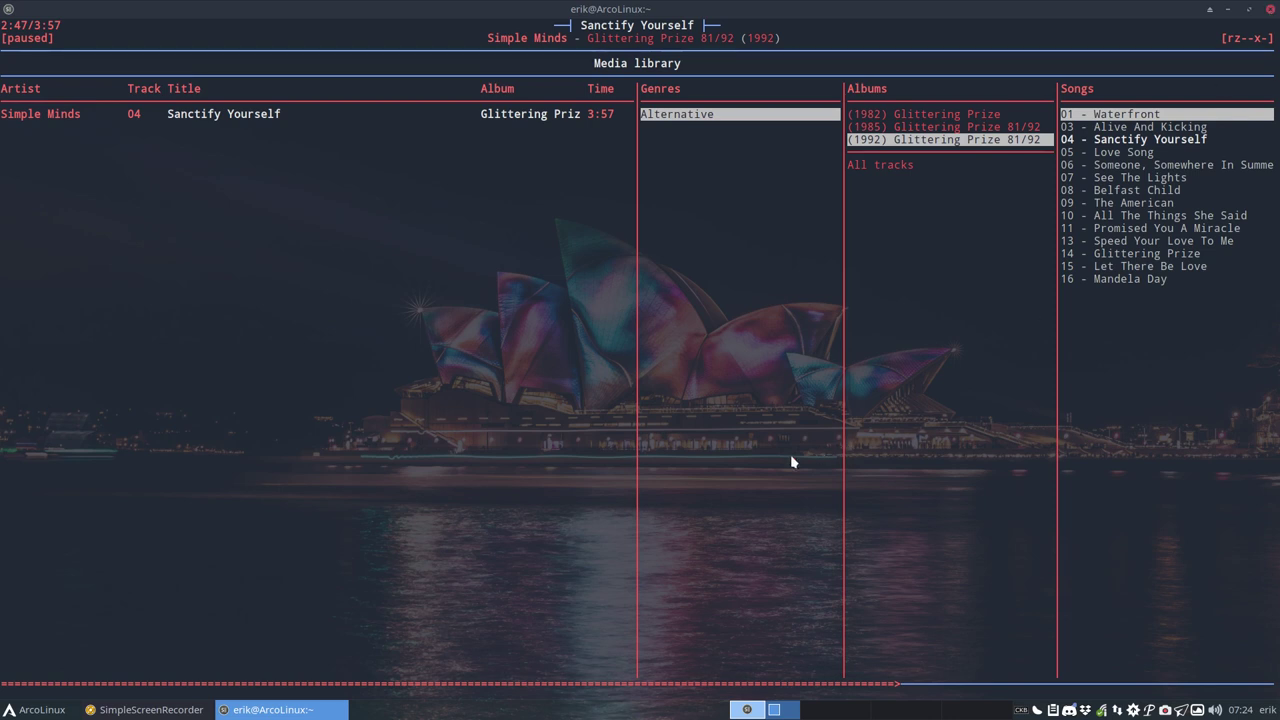
pyautogui.click(1270, 9)
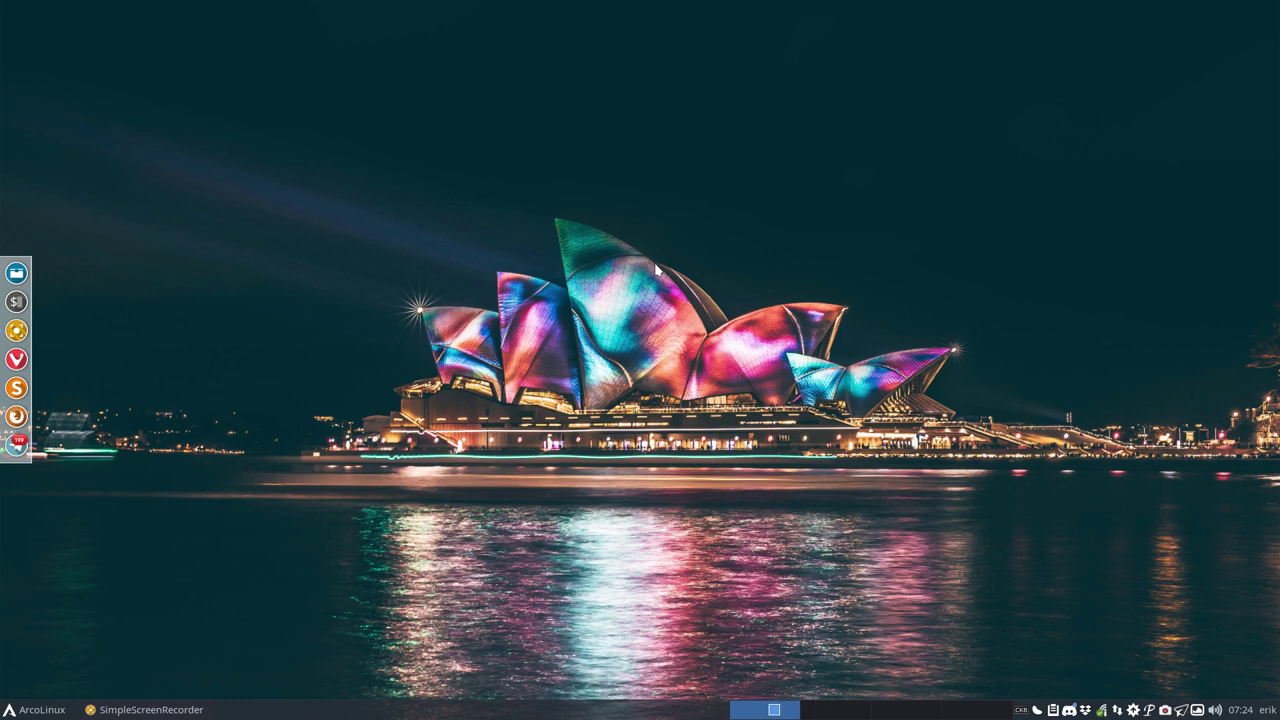
# - Launch mpv Media Player from the Whisker Menu's Multimedia category
pyautogui.click(33, 708)
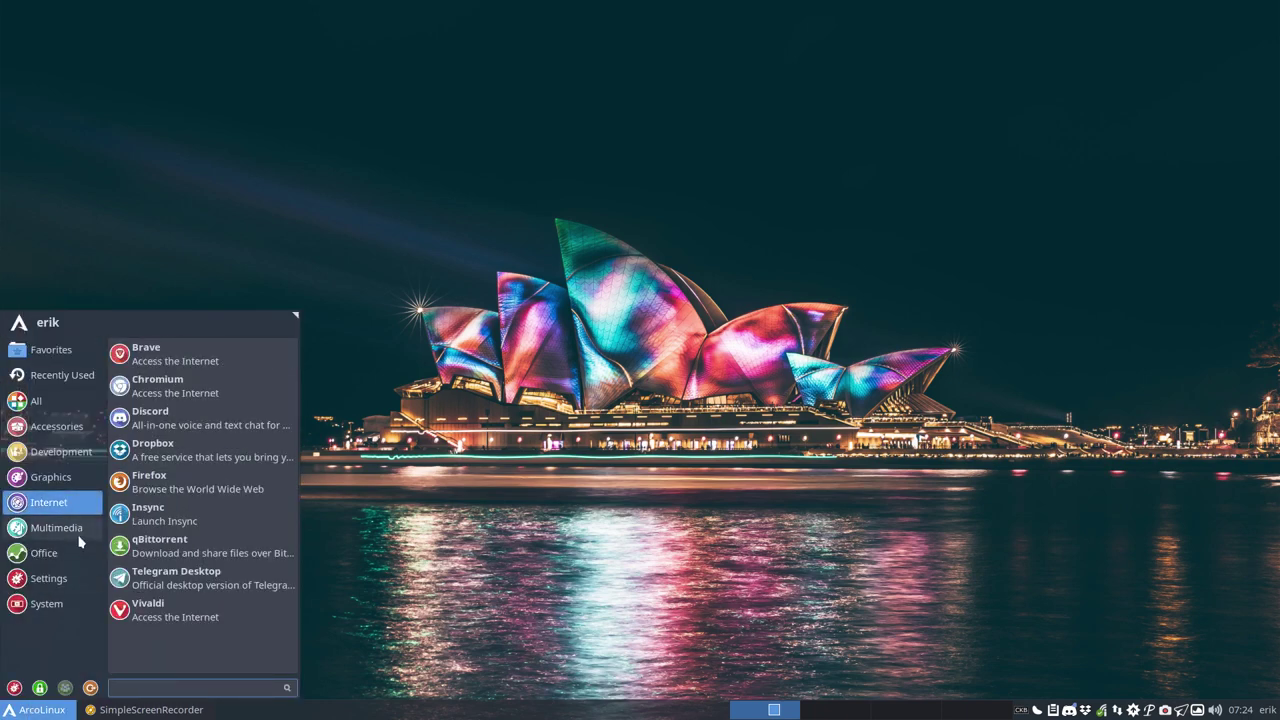
pyautogui.moveTo(97, 541)
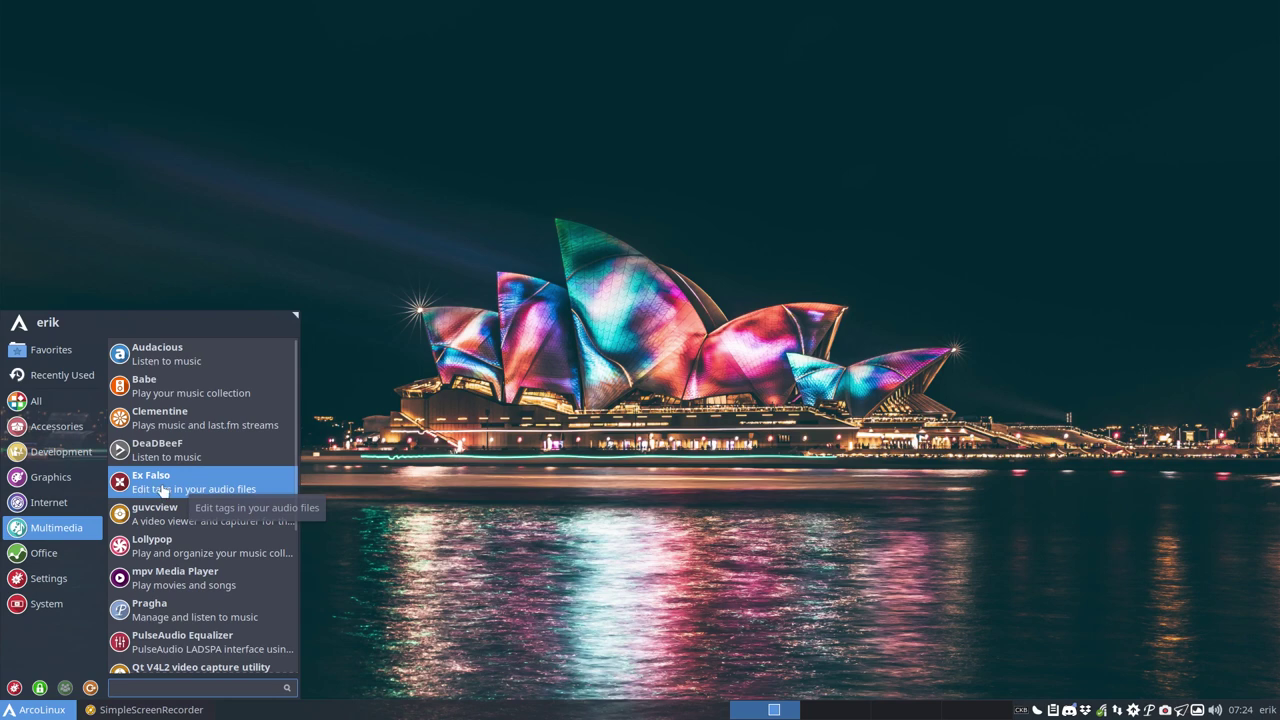
pyautogui.rightClick(205, 484)
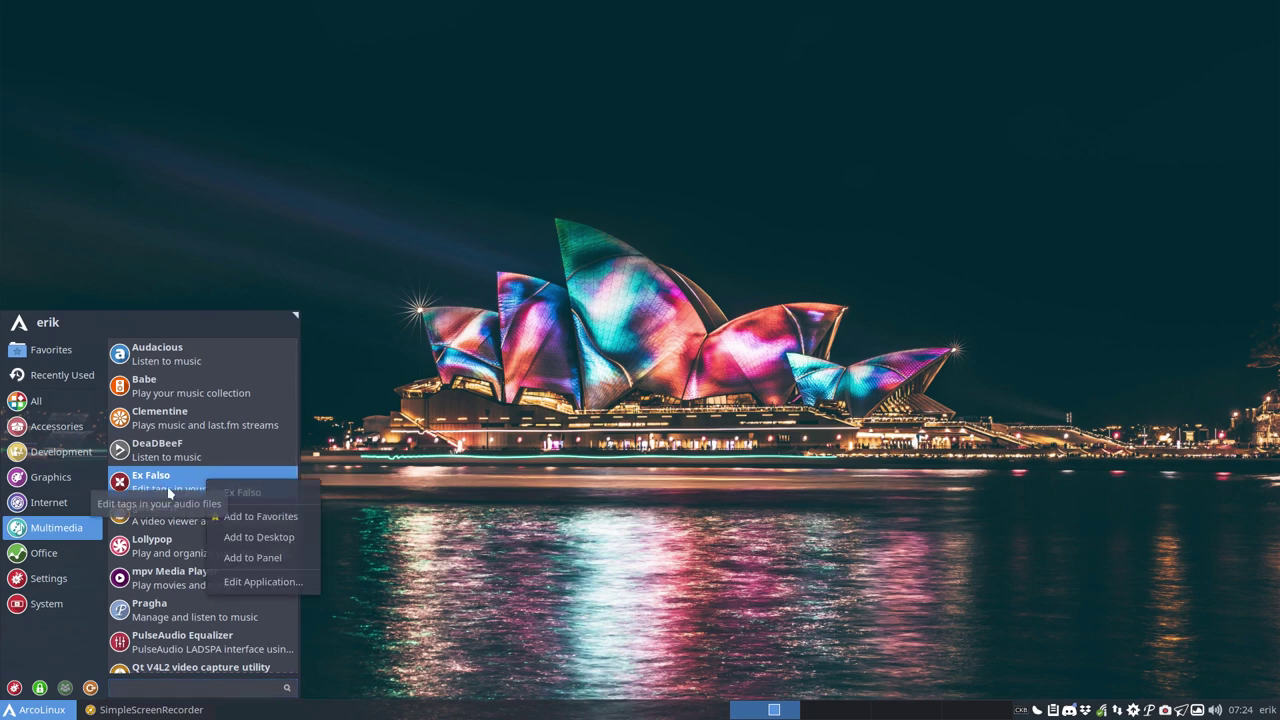
pyautogui.press('Escape')
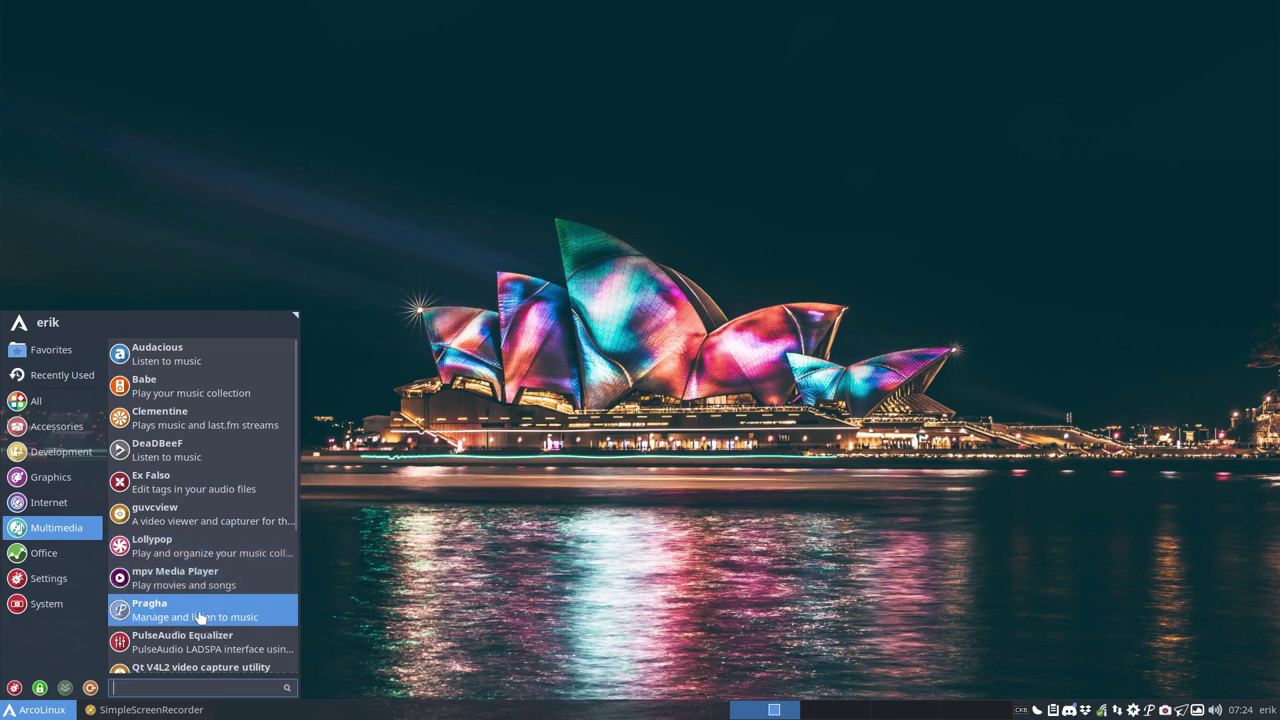
pyautogui.click(204, 582)
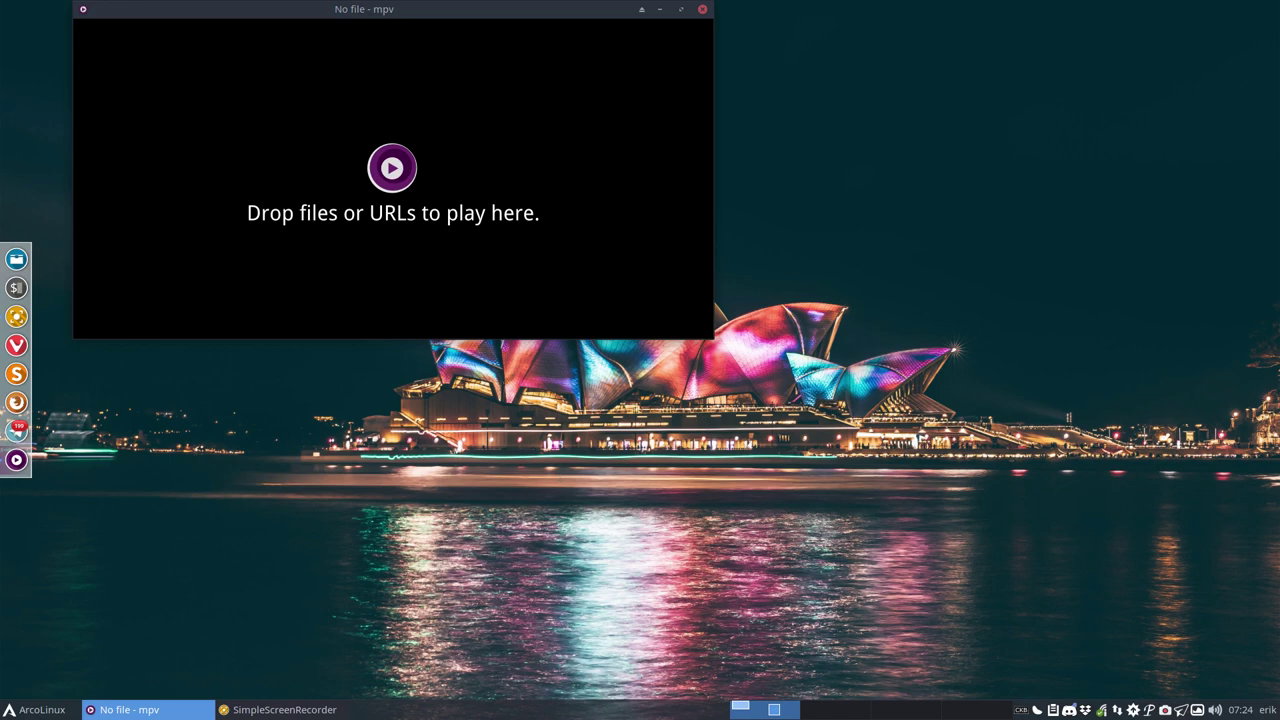
# - Open a Thunar window on Dropbox/Multimedia/Music/Glittering Prize
pyautogui.rightClick(682, 500)
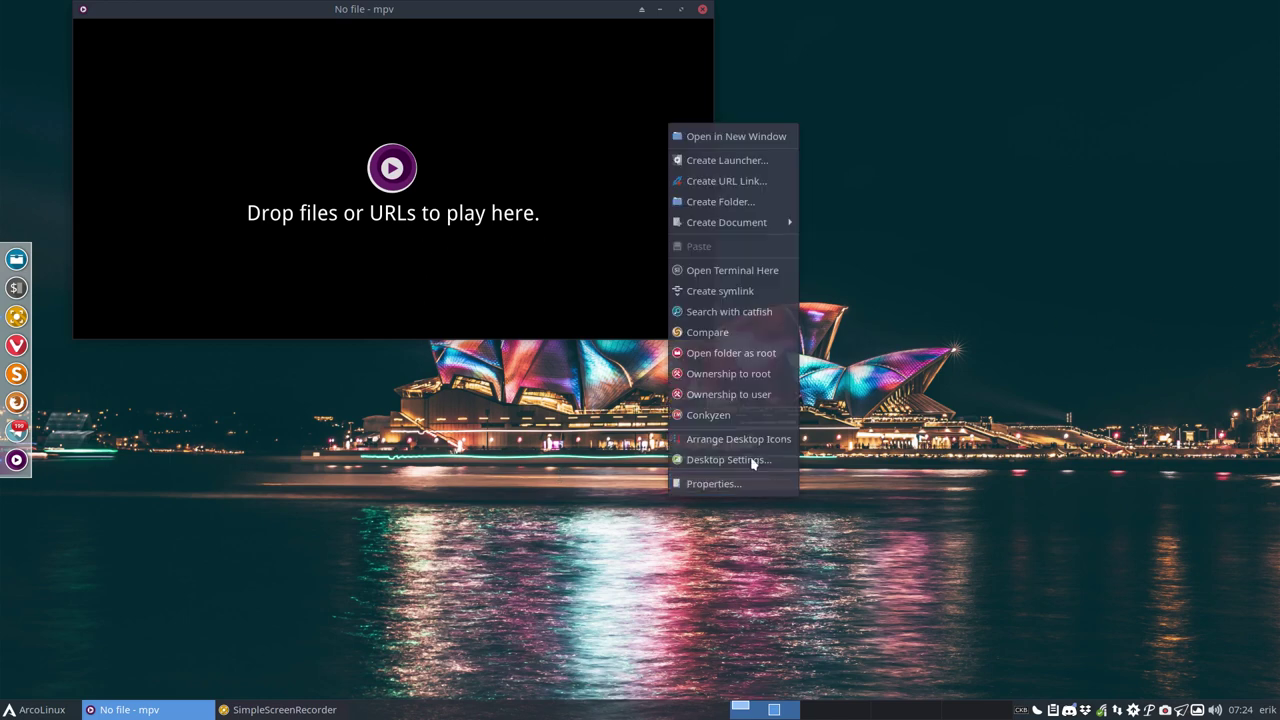
pyautogui.click(748, 140)
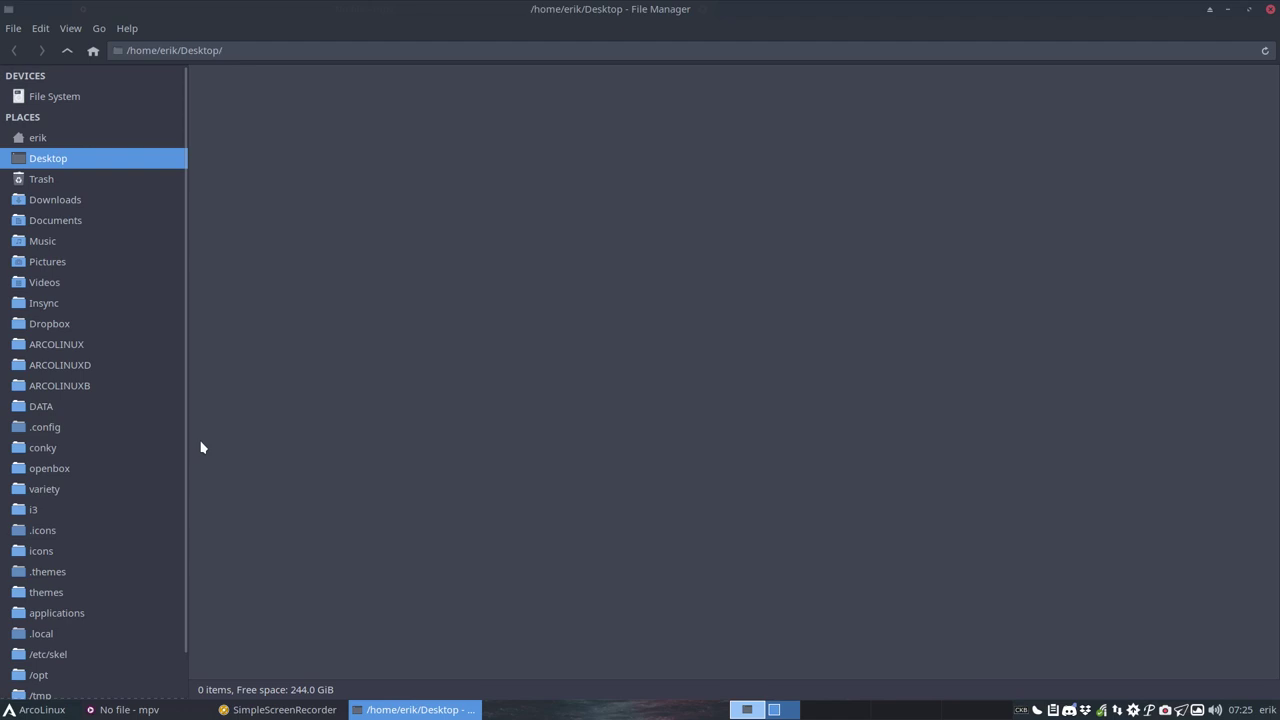
pyautogui.click(97, 324)
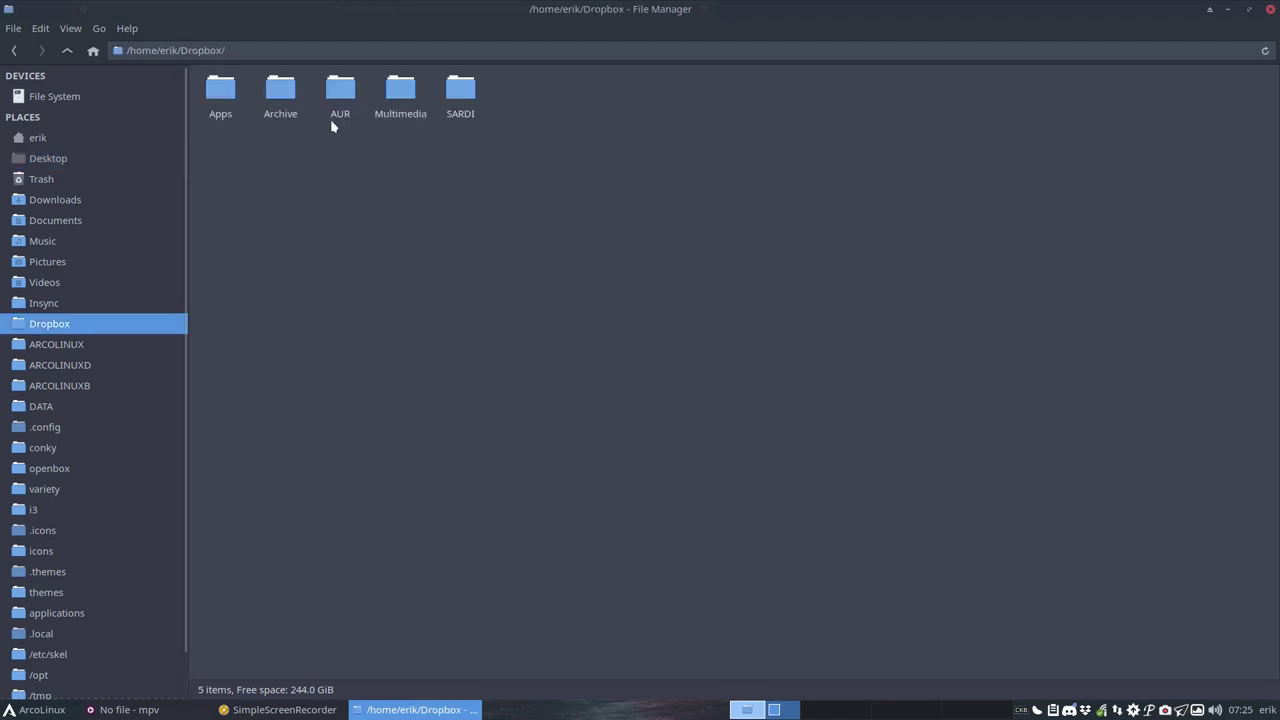
pyautogui.doubleClick(400, 90)
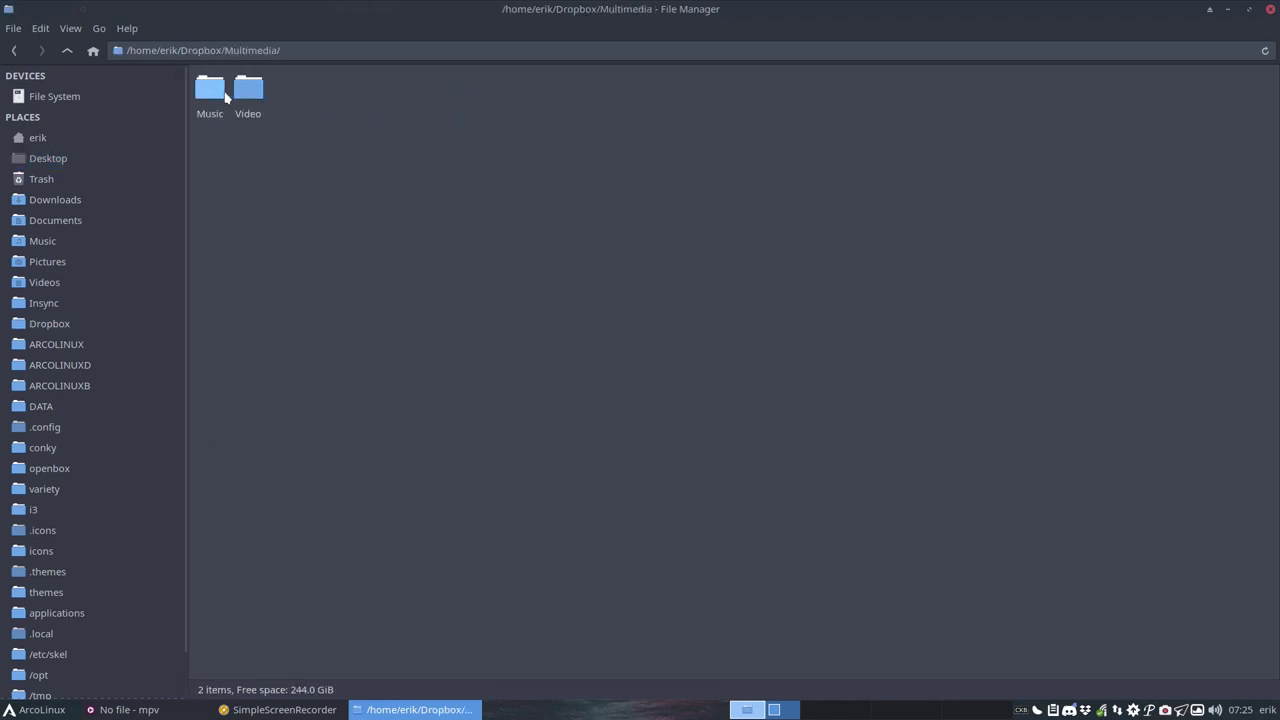
pyautogui.doubleClick(226, 96)
pyautogui.doubleClick(228, 88)
pyautogui.moveTo(470, 9); pyautogui.dragTo(950, 317)
# - Drop 01 Someone Somewhere In Summertime onto mpv to play it, then close mpv
pyautogui.moveTo(769, 390); pyautogui.dragTo(392, 168)
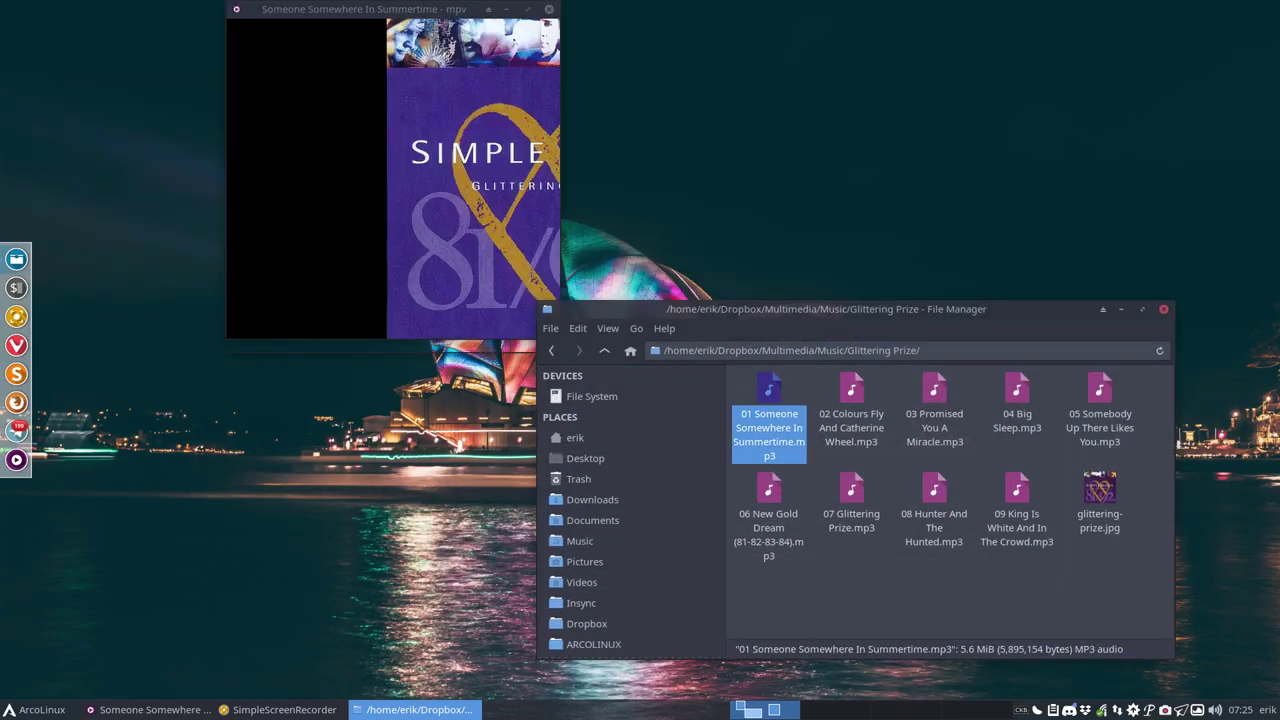
pyautogui.moveTo(415, 8); pyautogui.dragTo(273, 44)
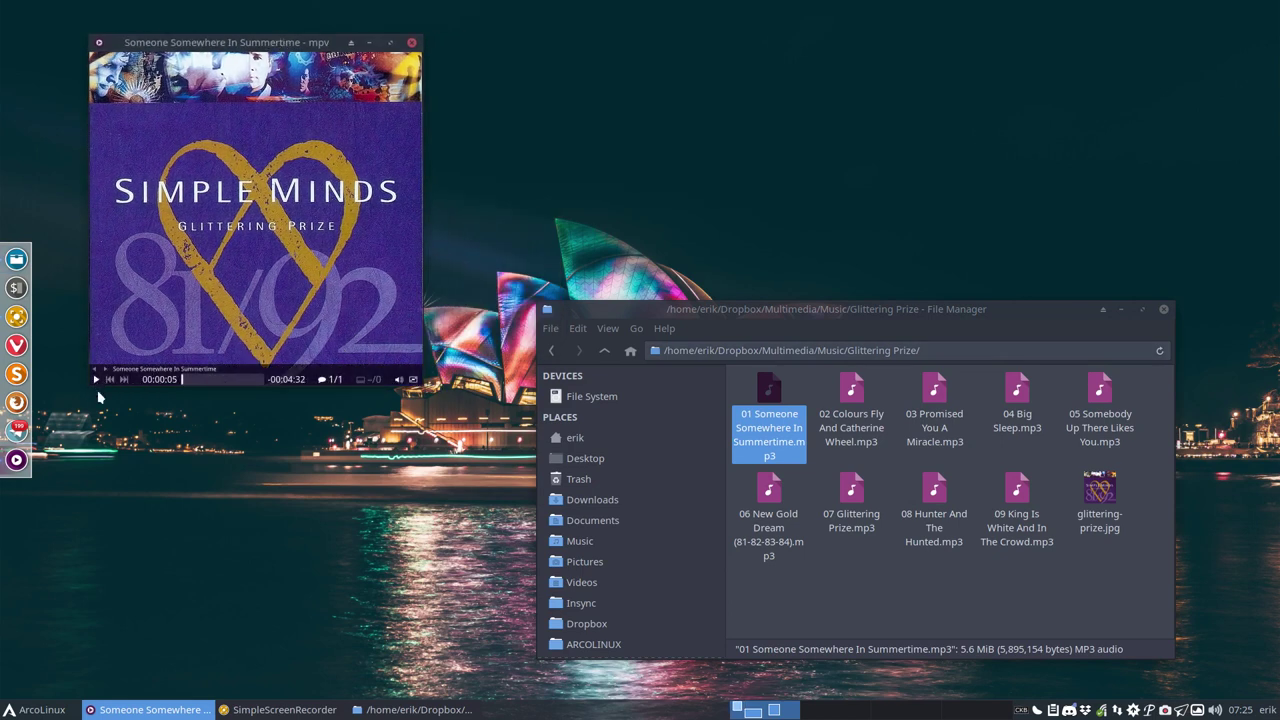
pyautogui.click(411, 42)
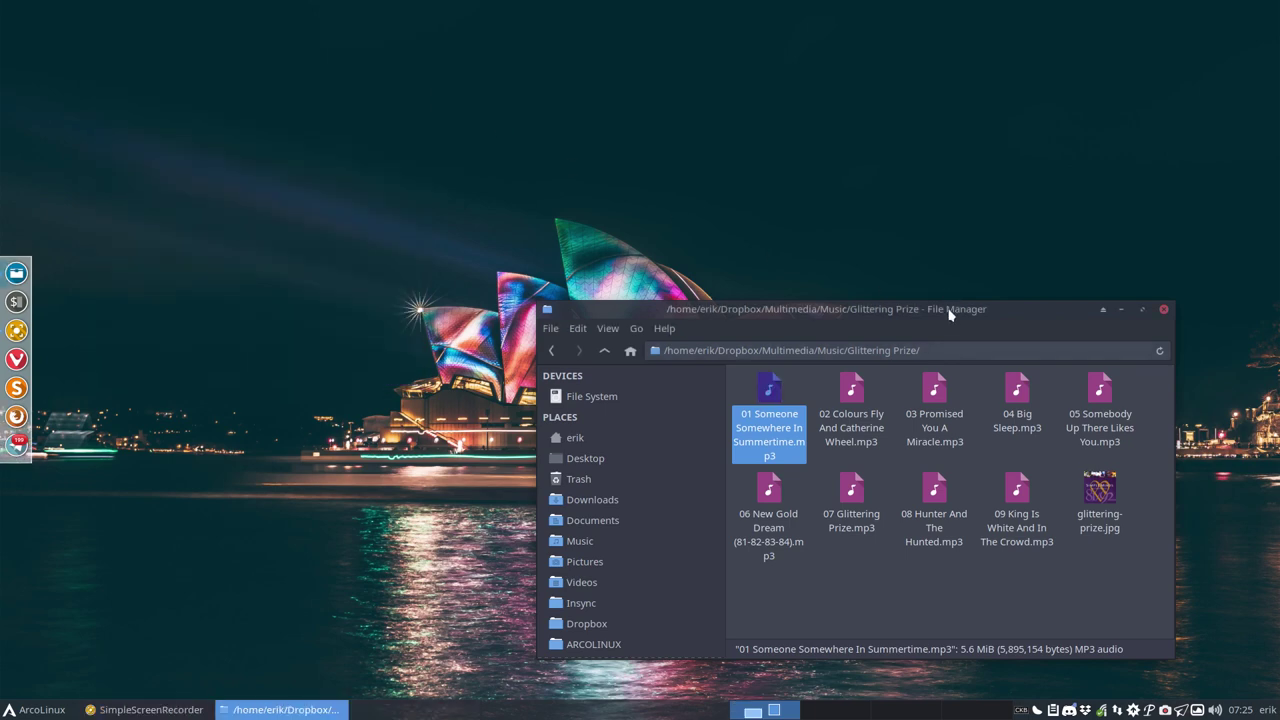
# - Close the file manager and launch Radio Tray from the Multimedia menu
pyautogui.moveTo(947, 309); pyautogui.dragTo(849, 181)
pyautogui.click(1065, 182)
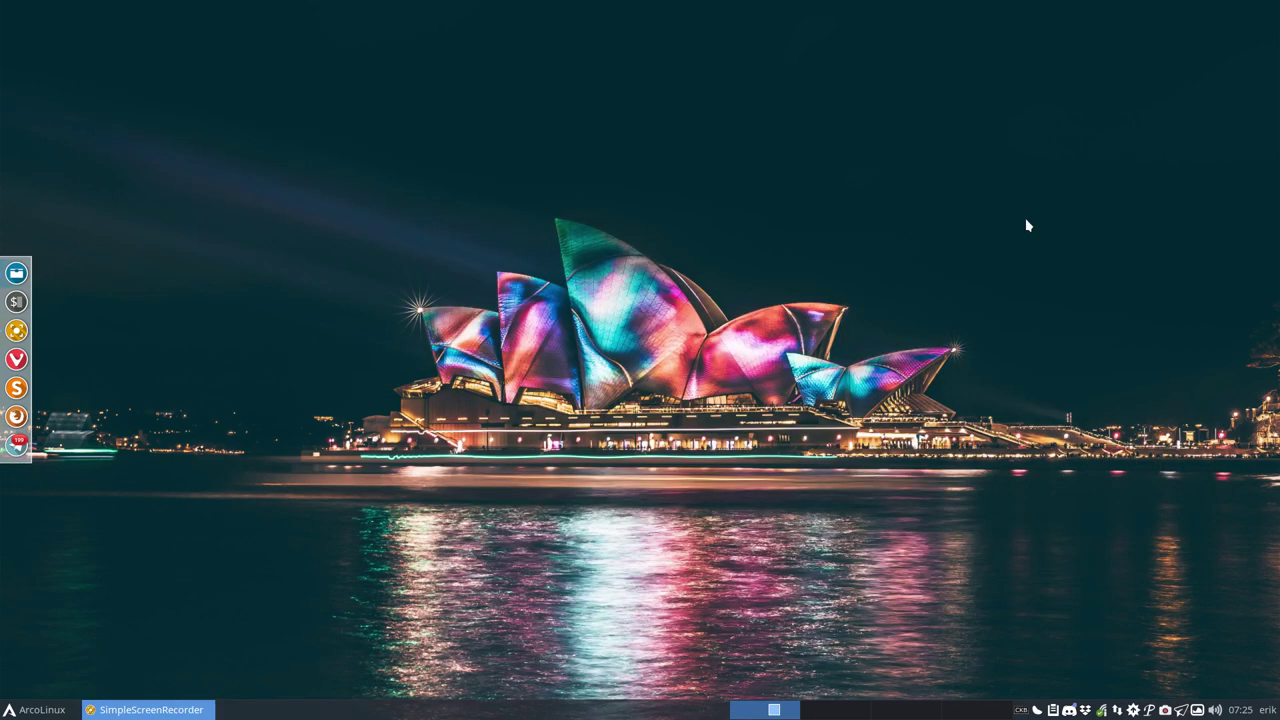
pyautogui.click(35, 709)
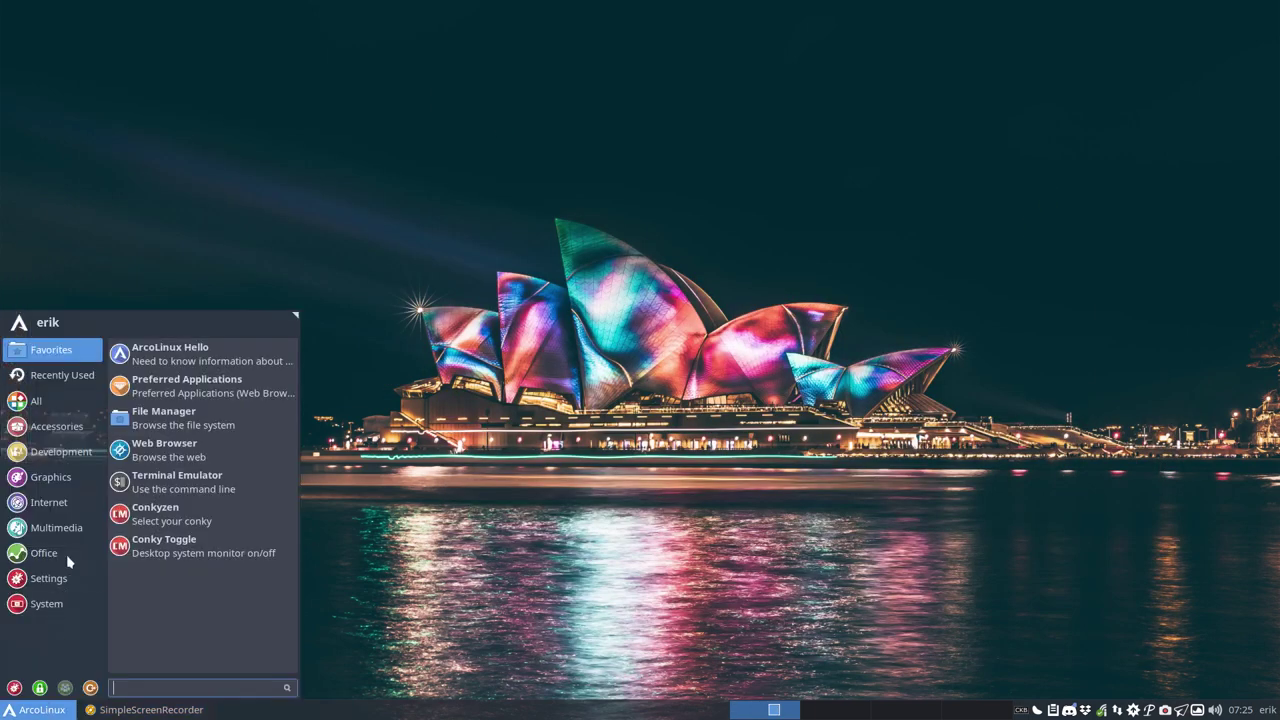
pyautogui.moveTo(56, 527)
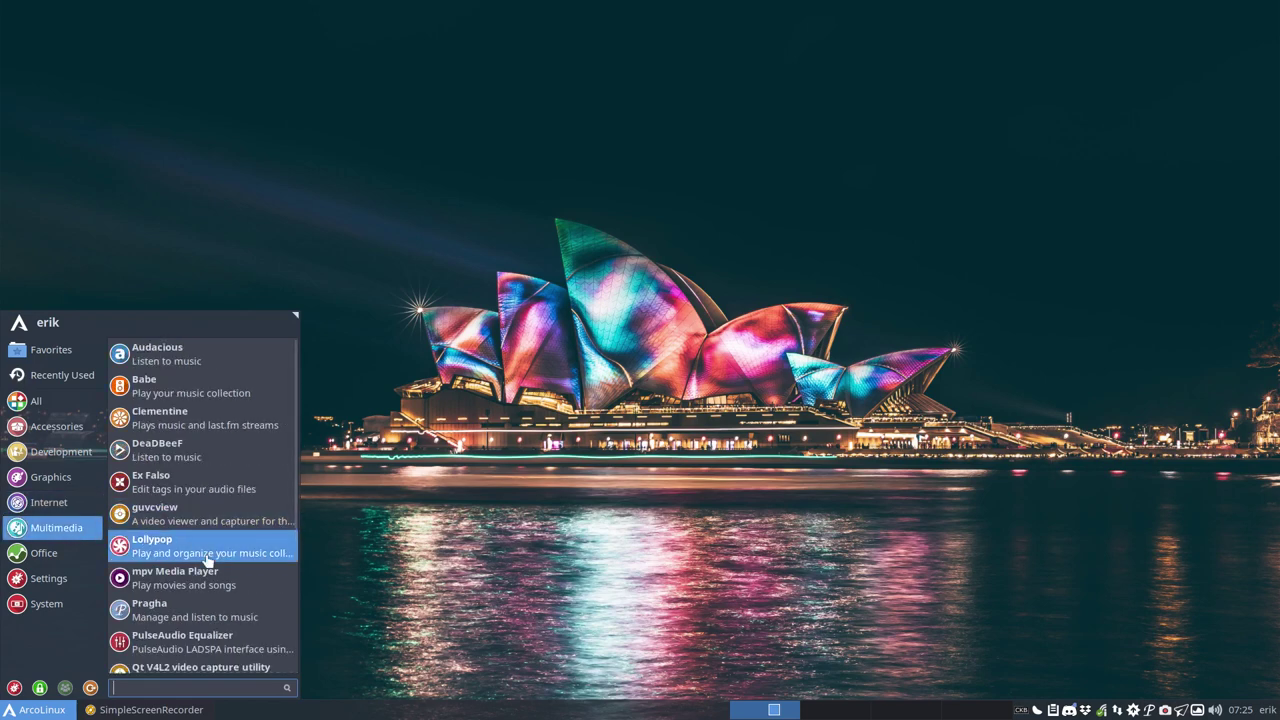
pyautogui.scroll(-3, 200, 520)
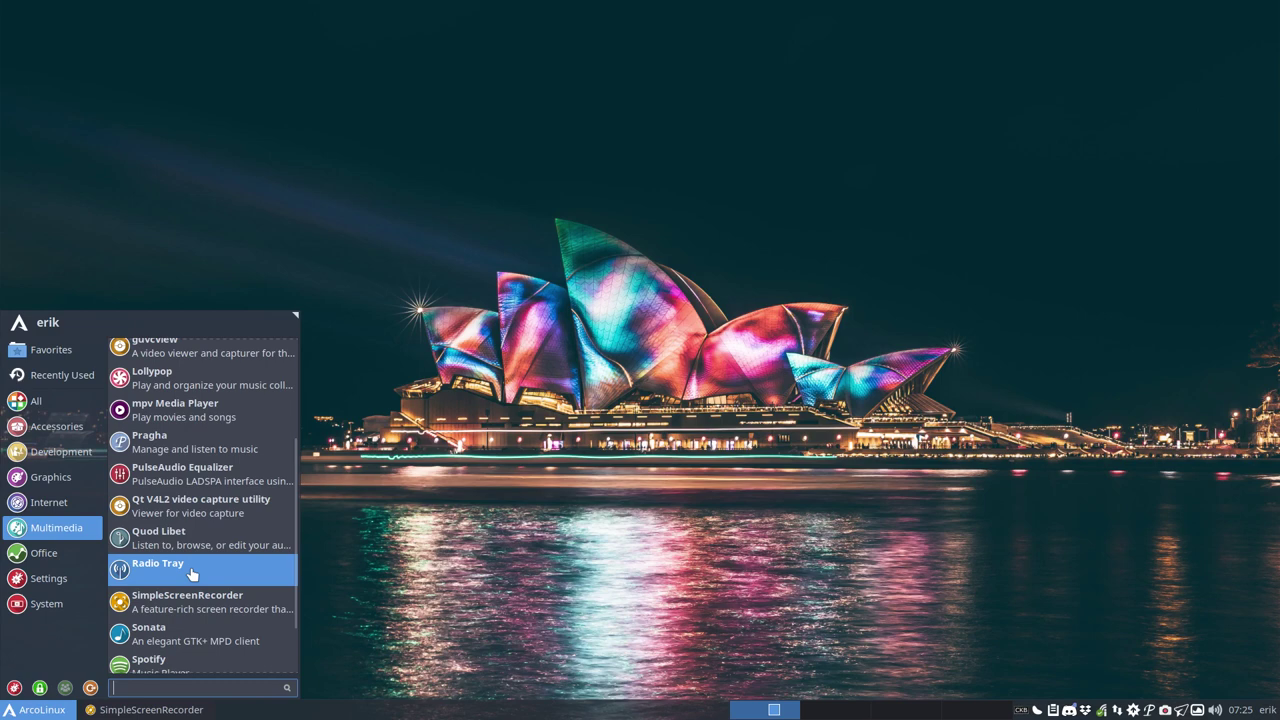
pyautogui.click(191, 566)
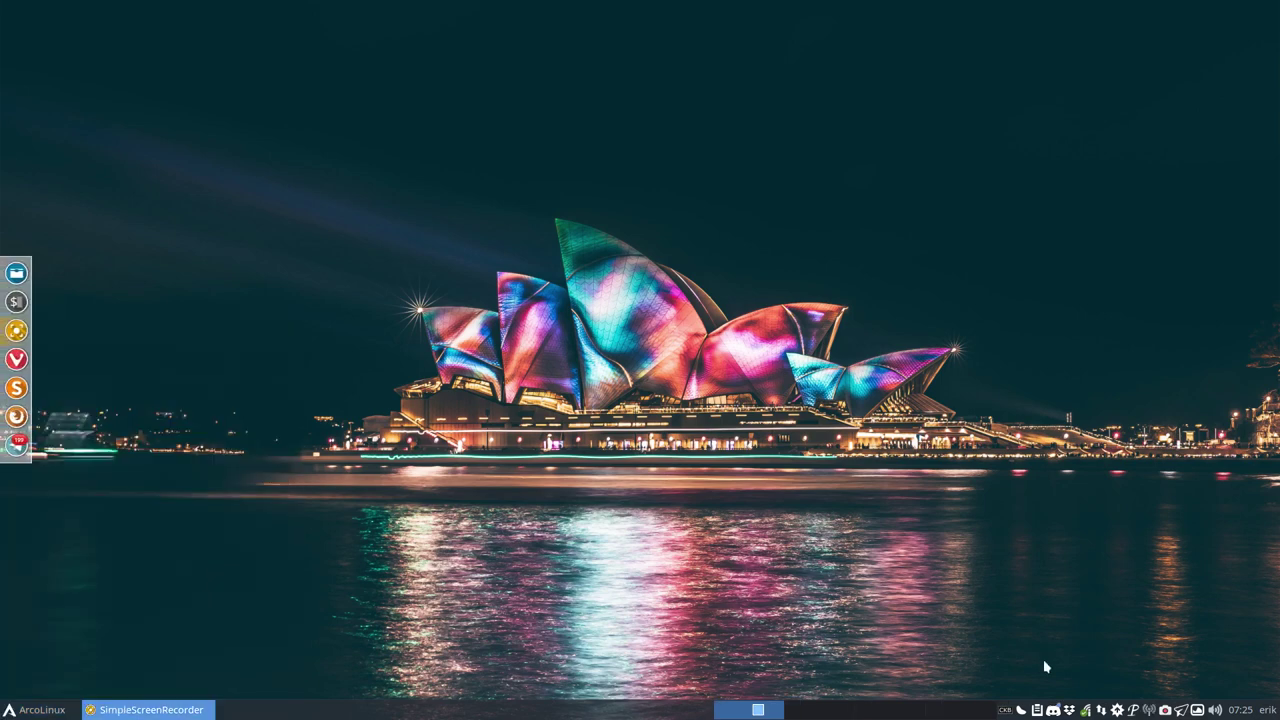
# - Quit the music player from its tray icon menu
pyautogui.click(1023, 711)
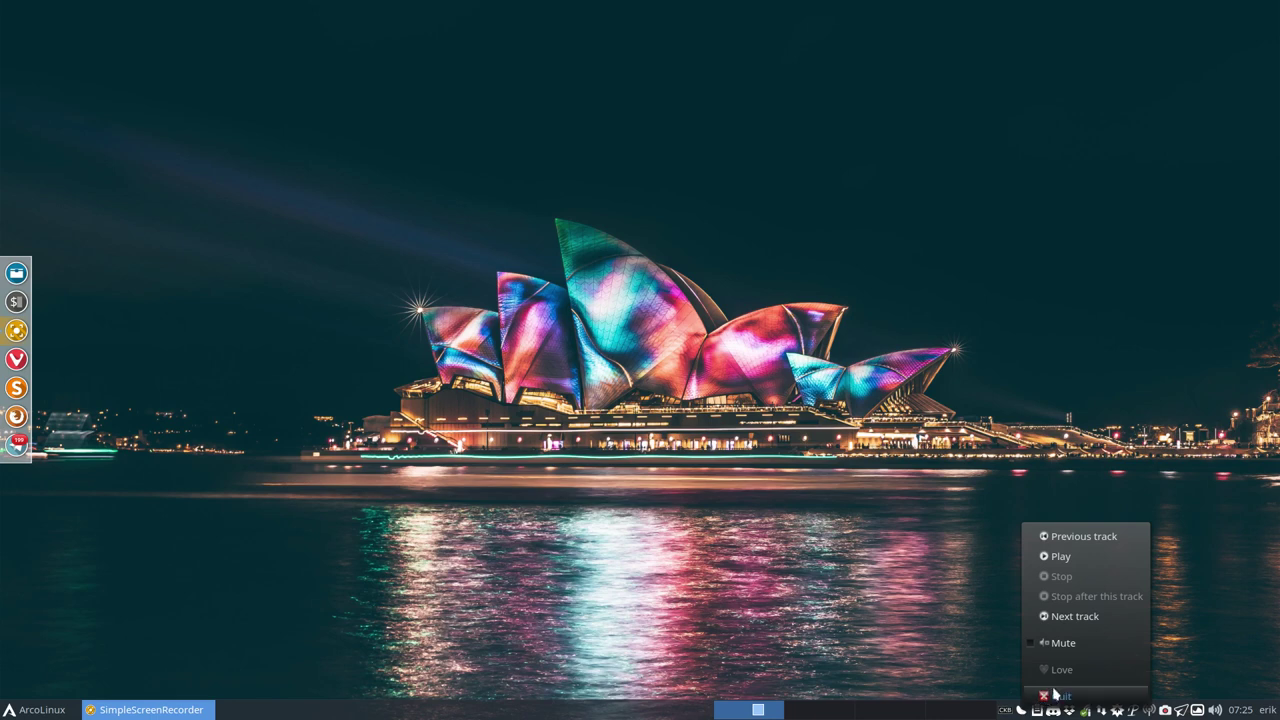
pyautogui.click(1062, 698)
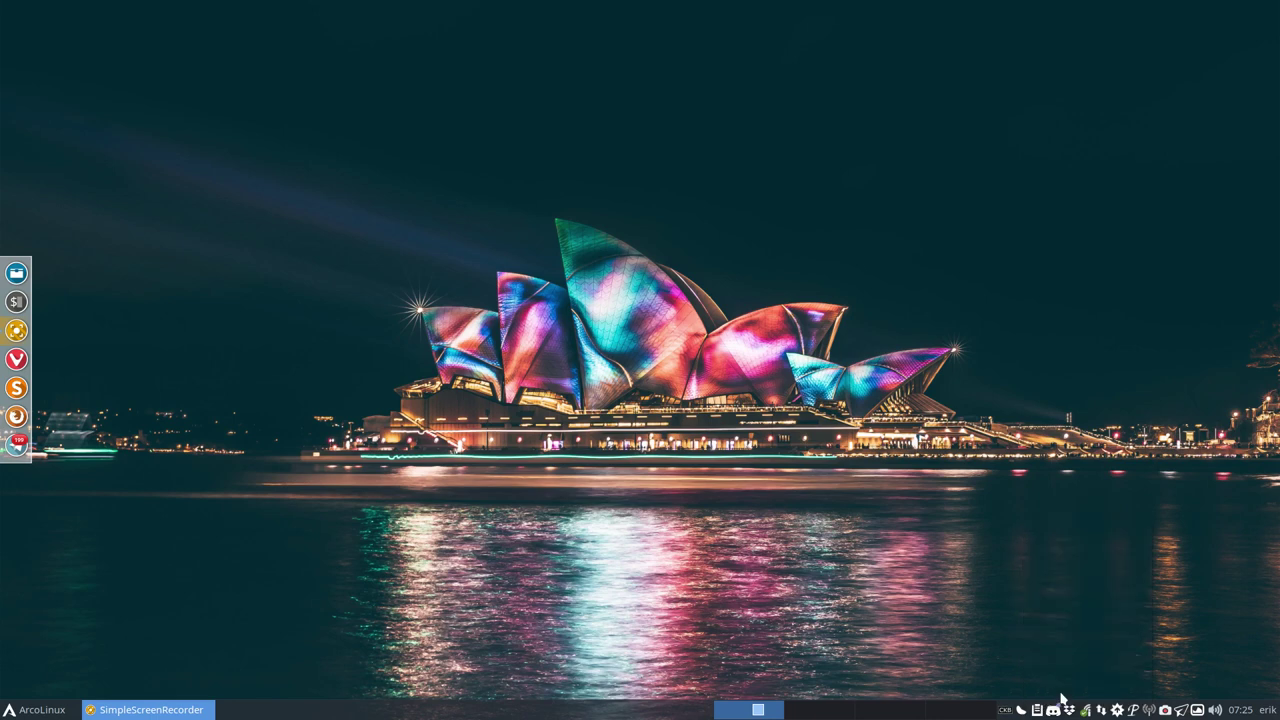
pyautogui.click(1133, 711)
pyautogui.click(1170, 690)
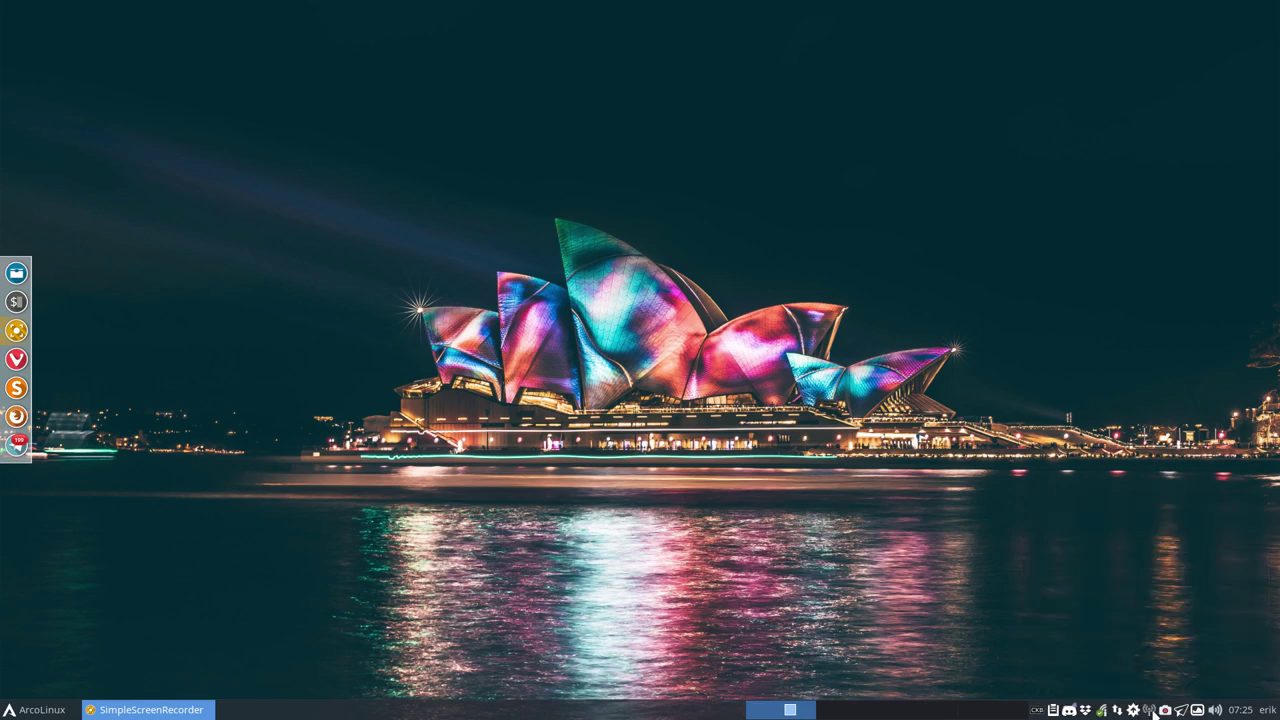
# - Browse Radio Tray's station genre submenus and close them without picking a station
pyautogui.click(1150, 710)
pyautogui.moveTo(1089, 511)
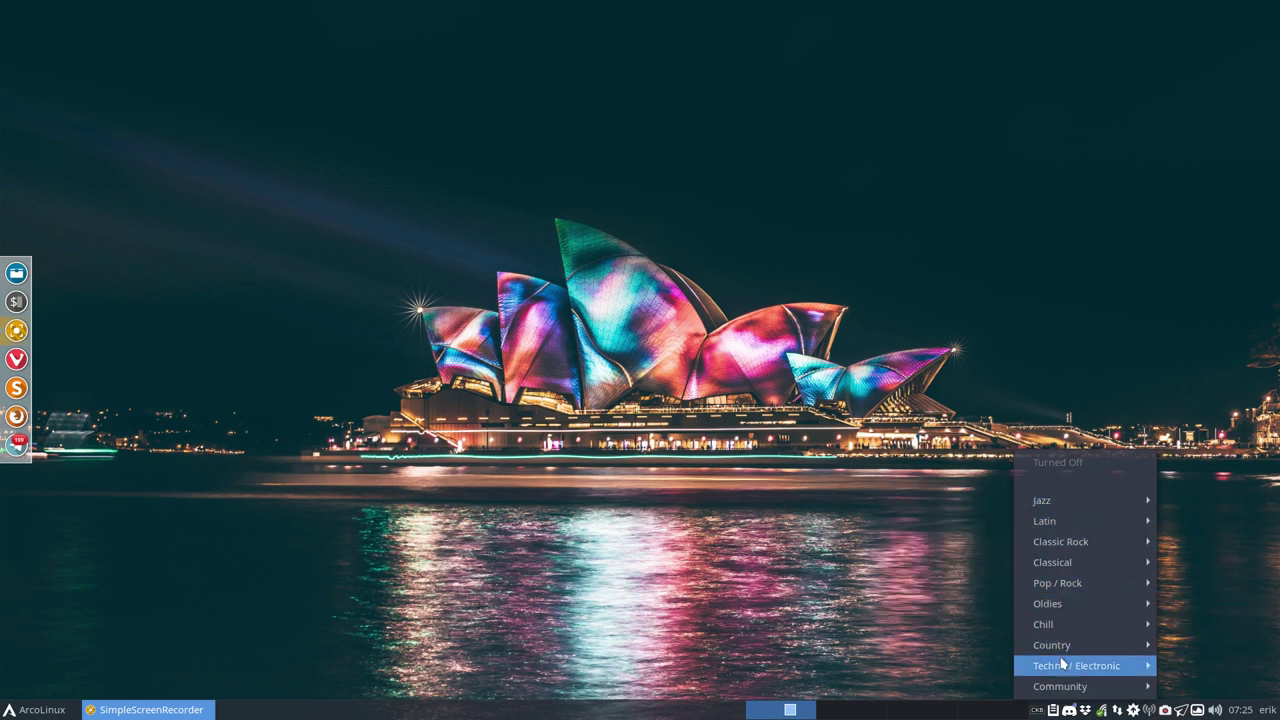
pyautogui.moveTo(1065, 665)
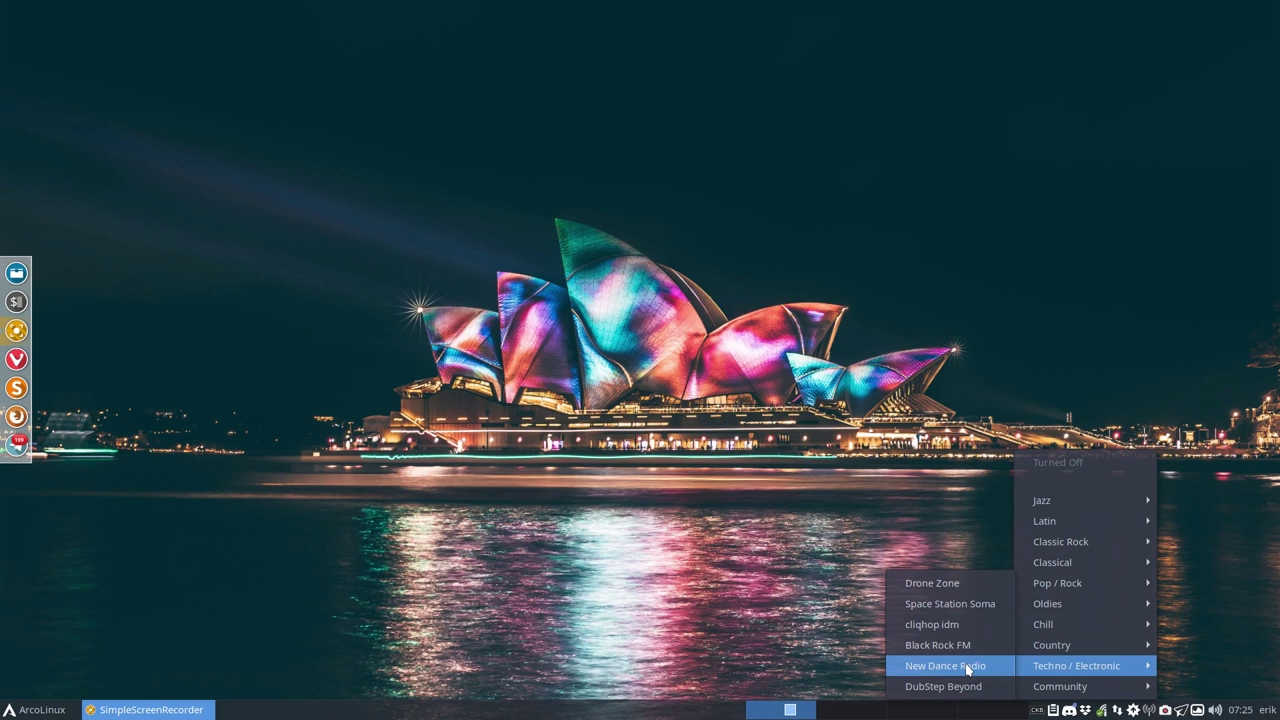
pyautogui.click(548, 466)
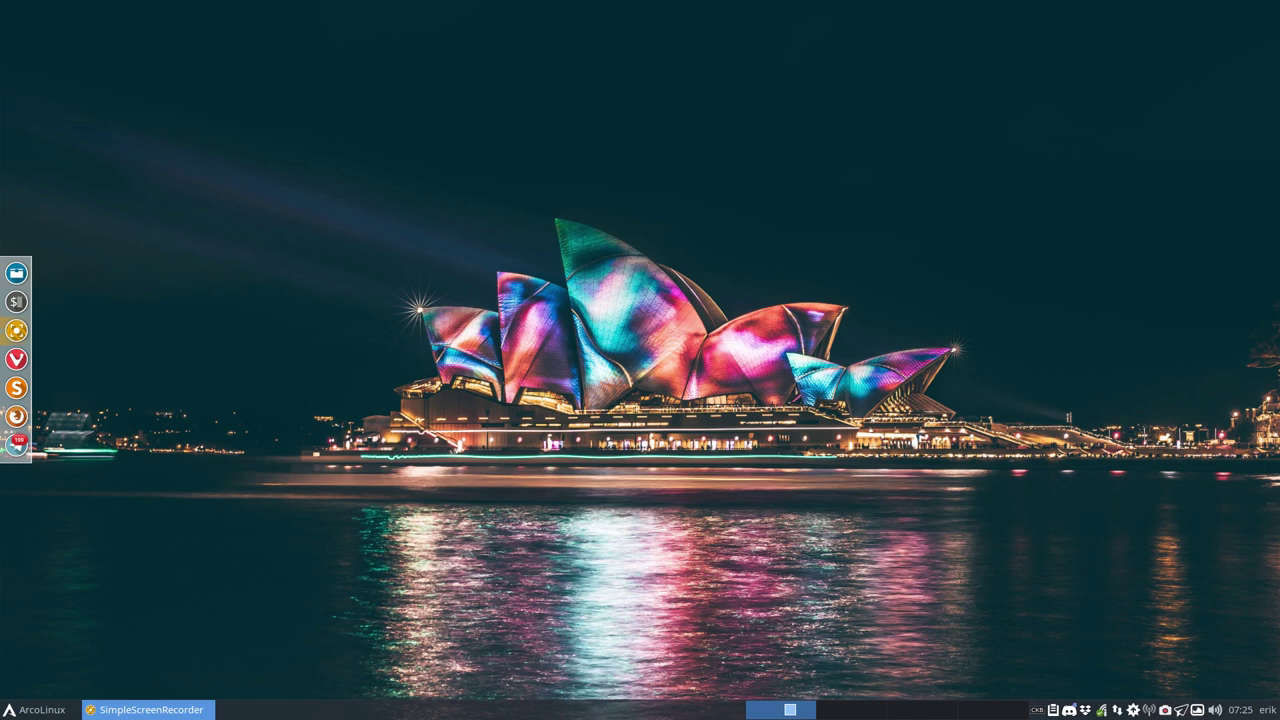
pyautogui.click(555, 290)
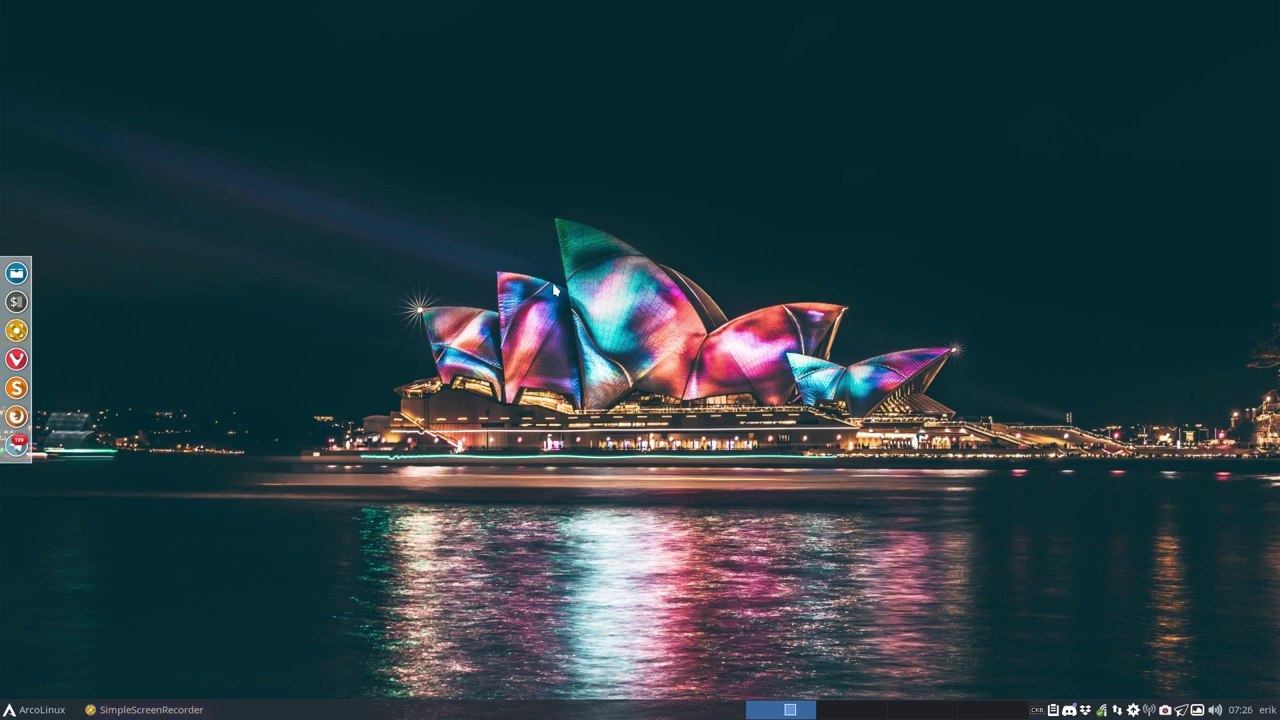
pyautogui.press('super+Return')
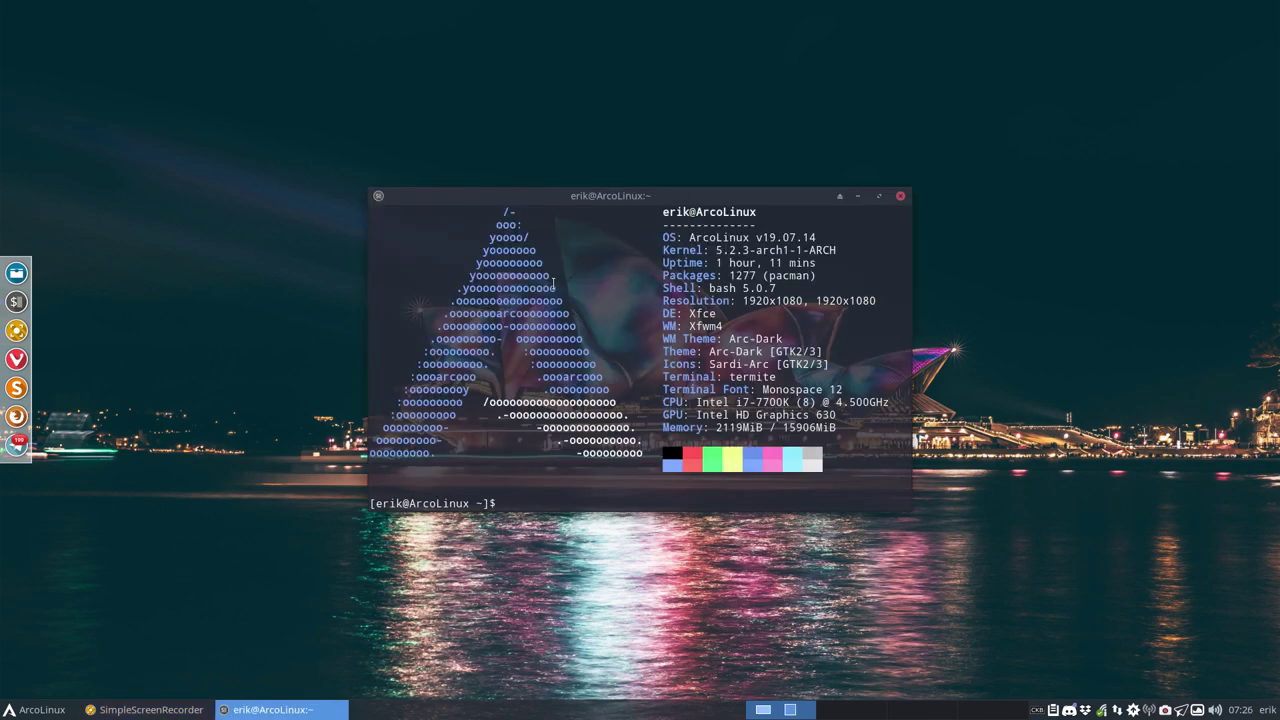
pyautogui.write('curseradio')
pyautogui.press('Return')
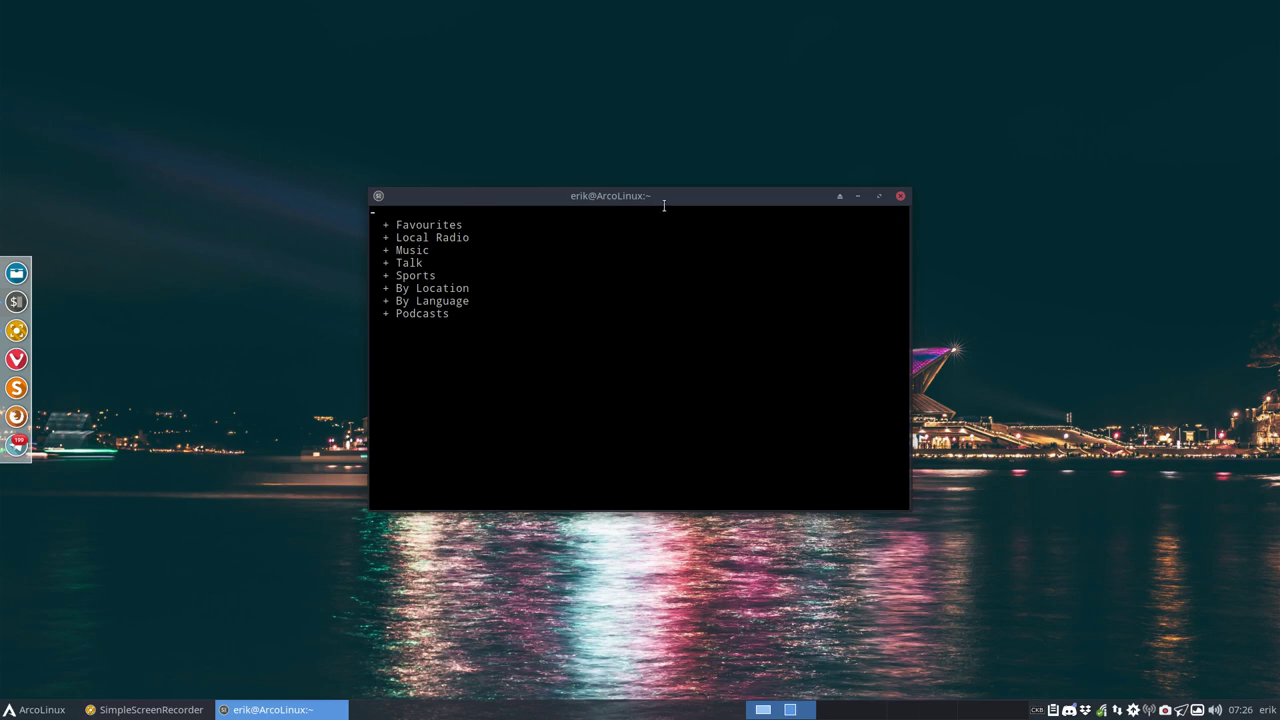
pyautogui.moveTo(671, 203)
pyautogui.mouseDown()
pyautogui.moveTo(697, 603)
pyautogui.moveTo(606, 214)
pyautogui.moveTo(674, 217)
pyautogui.mouseUp()
pyautogui.press('Down')
pyautogui.press('Down')
pyautogui.press('Down')
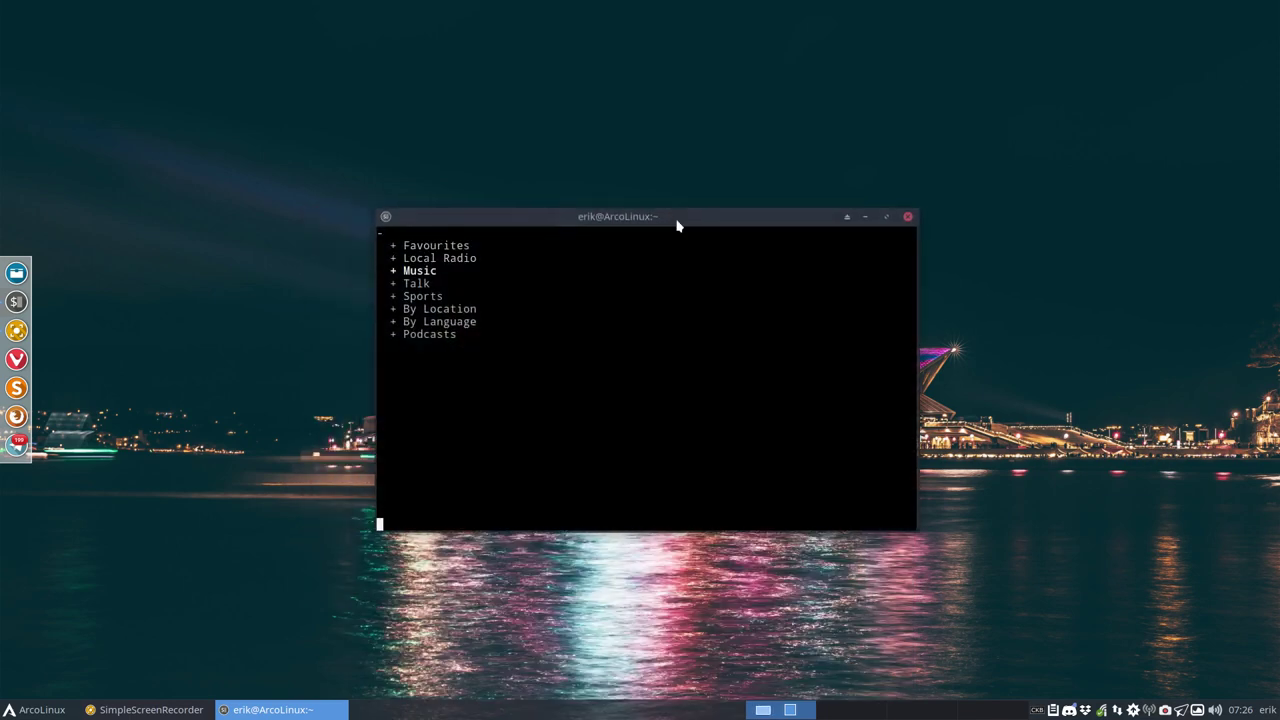
pyautogui.press('Up')
pyautogui.press('Return')
pyautogui.press('Down')
pyautogui.press('Return')
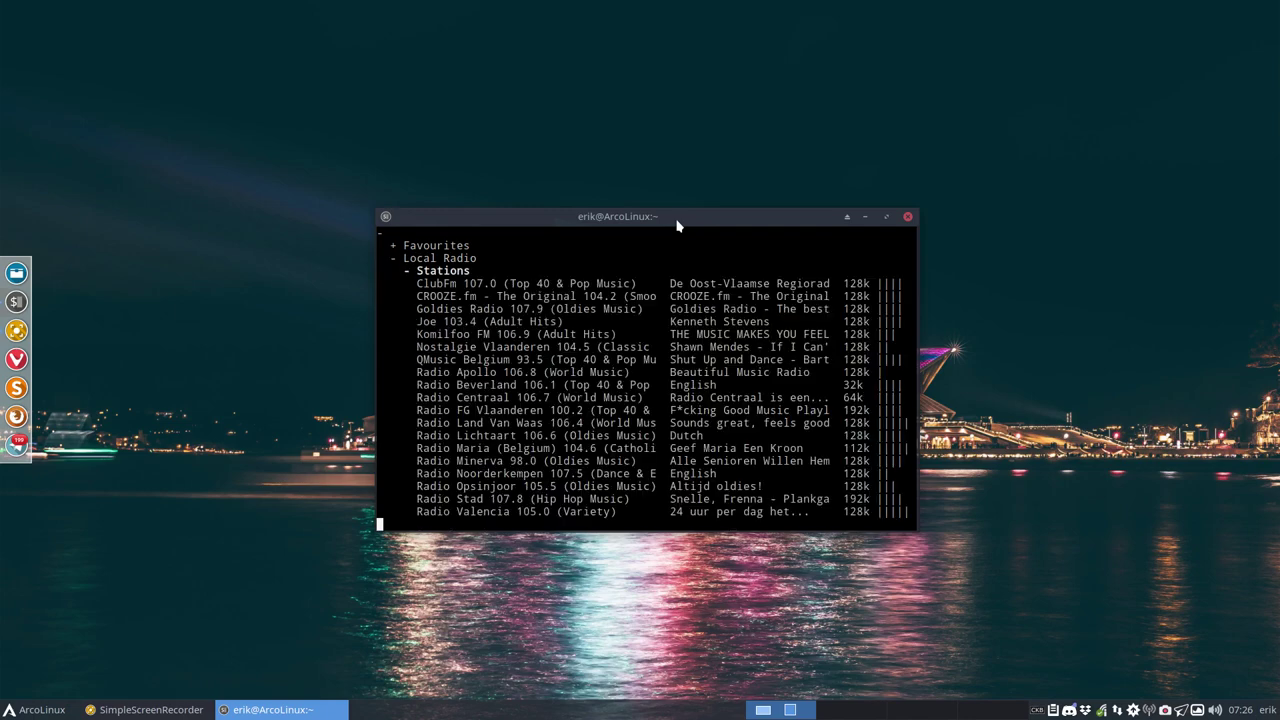
pyautogui.press('Down')
pyautogui.press('Down')
pyautogui.press('Down')
pyautogui.press('Down')
pyautogui.press('Down')
pyautogui.press('Down')
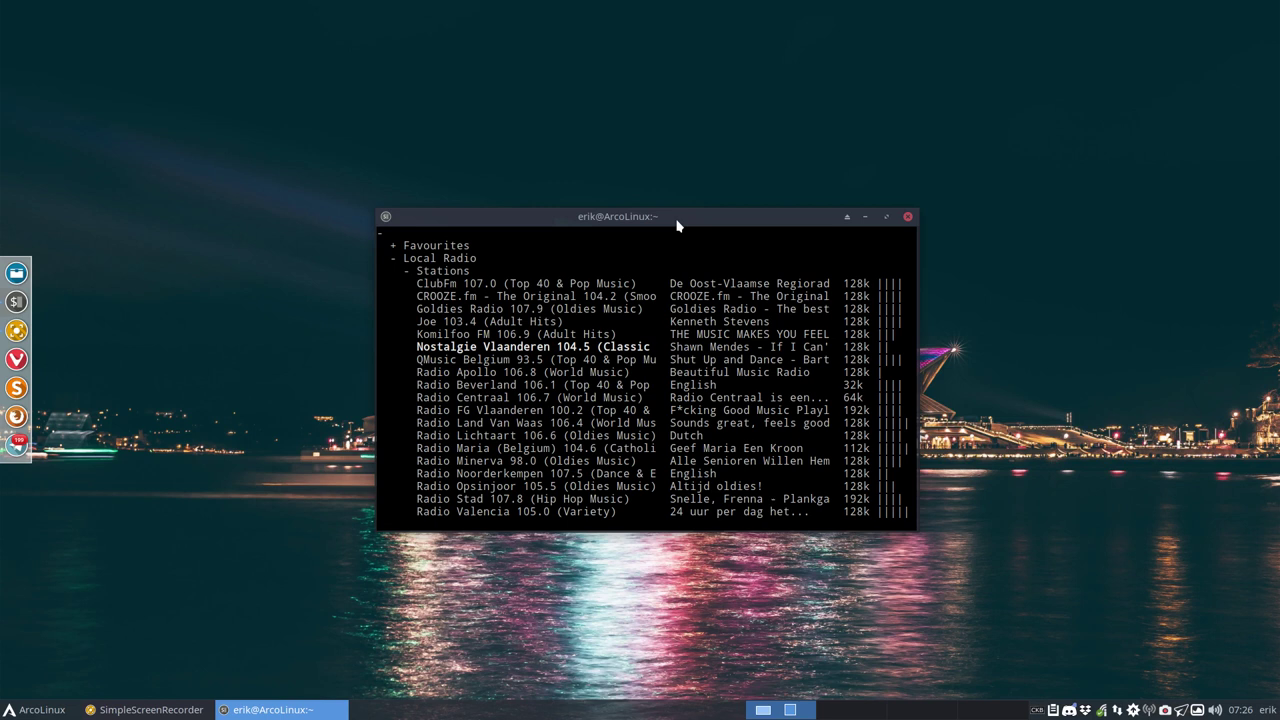
pyautogui.press('Return')
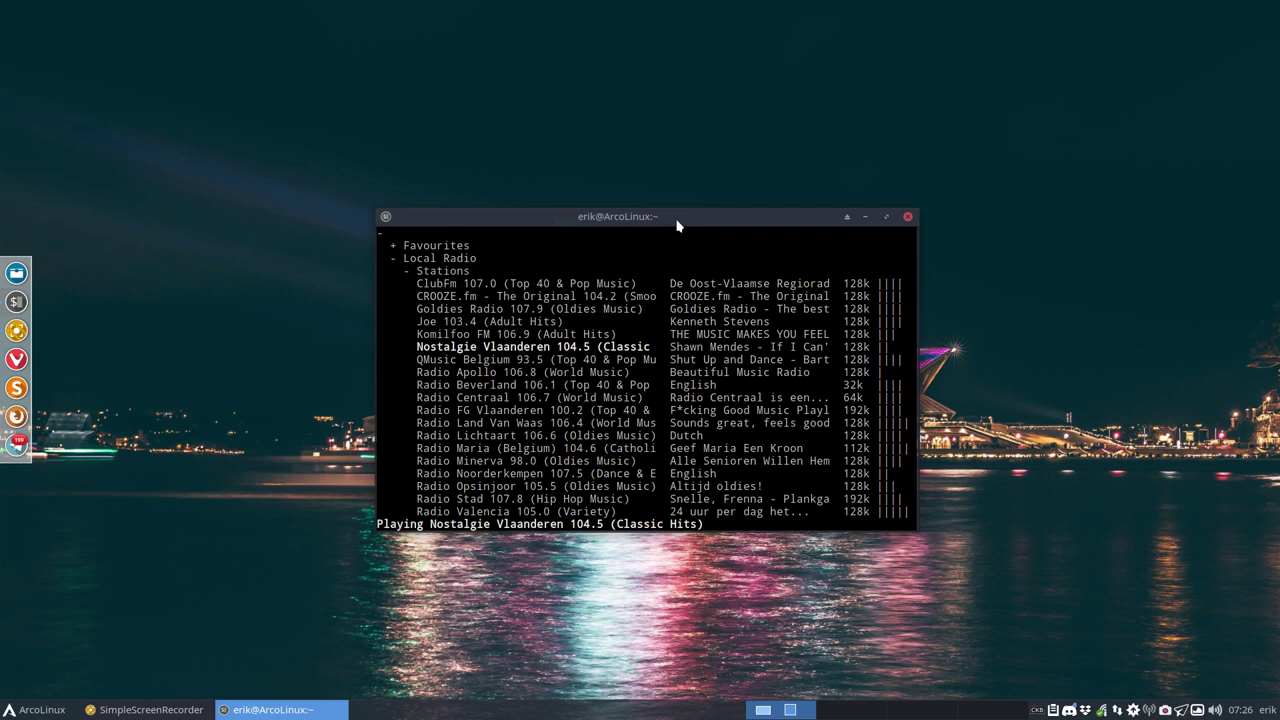
pyautogui.click(907, 217)
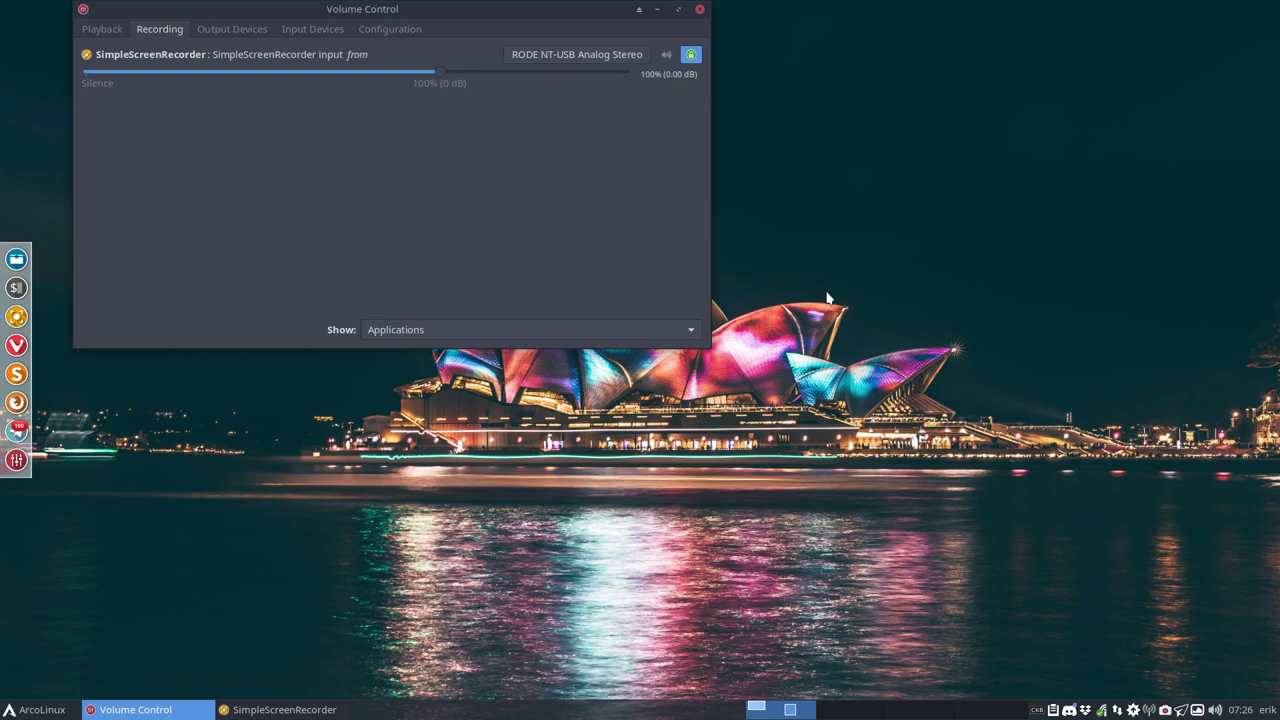
# - Centre the Volume Control window and view Output Devices, Input Devices and Configuration tabs
pyautogui.moveTo(479, 10); pyautogui.dragTo(762, 192)
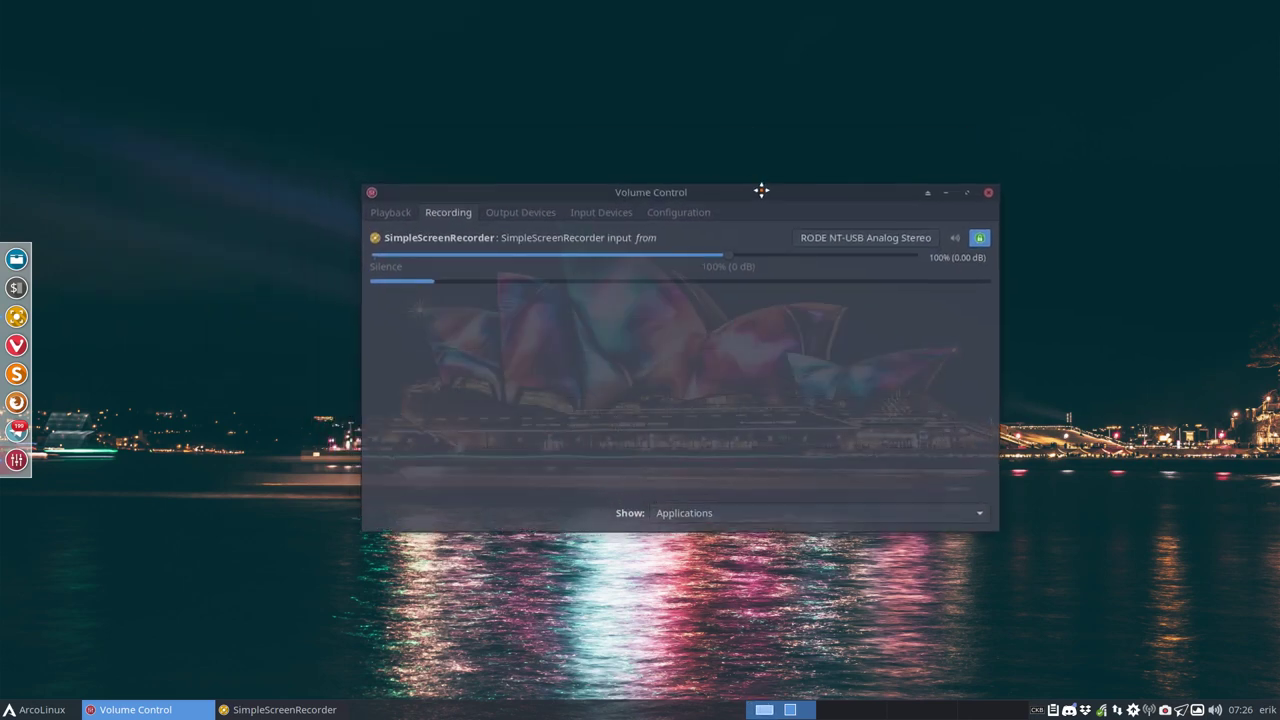
pyautogui.click(517, 214)
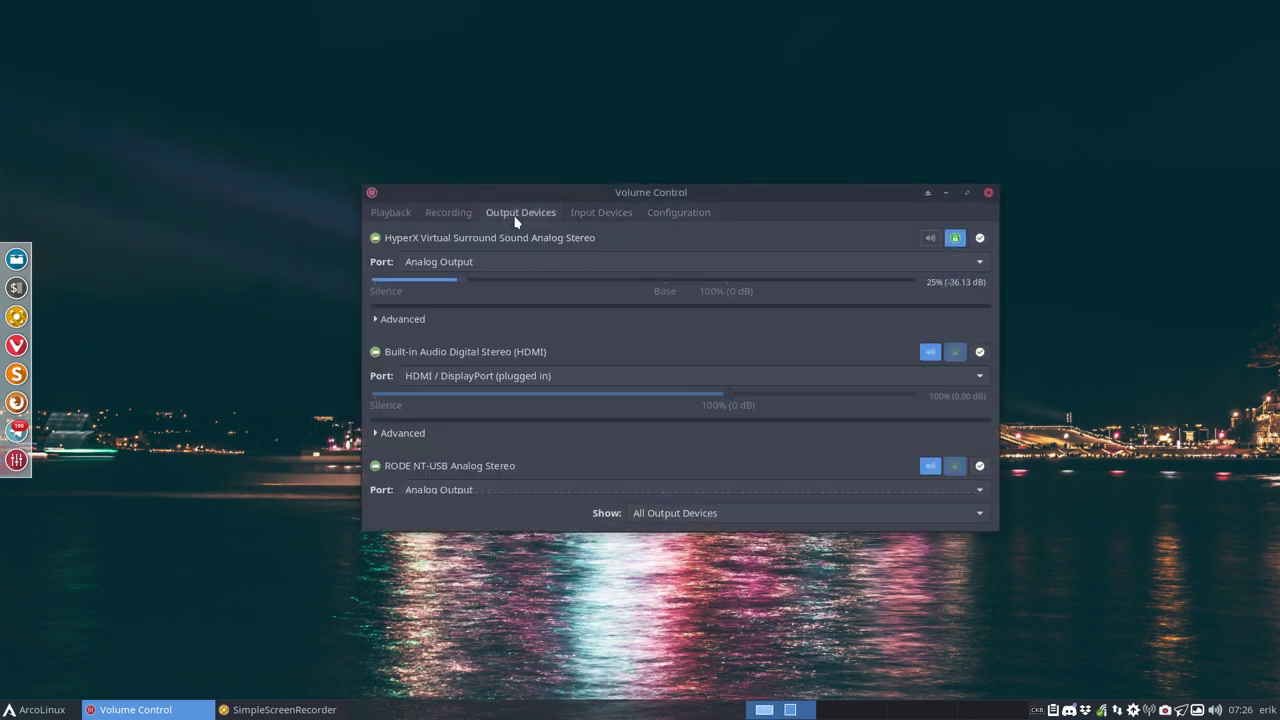
pyautogui.click(605, 212)
pyautogui.click(700, 214)
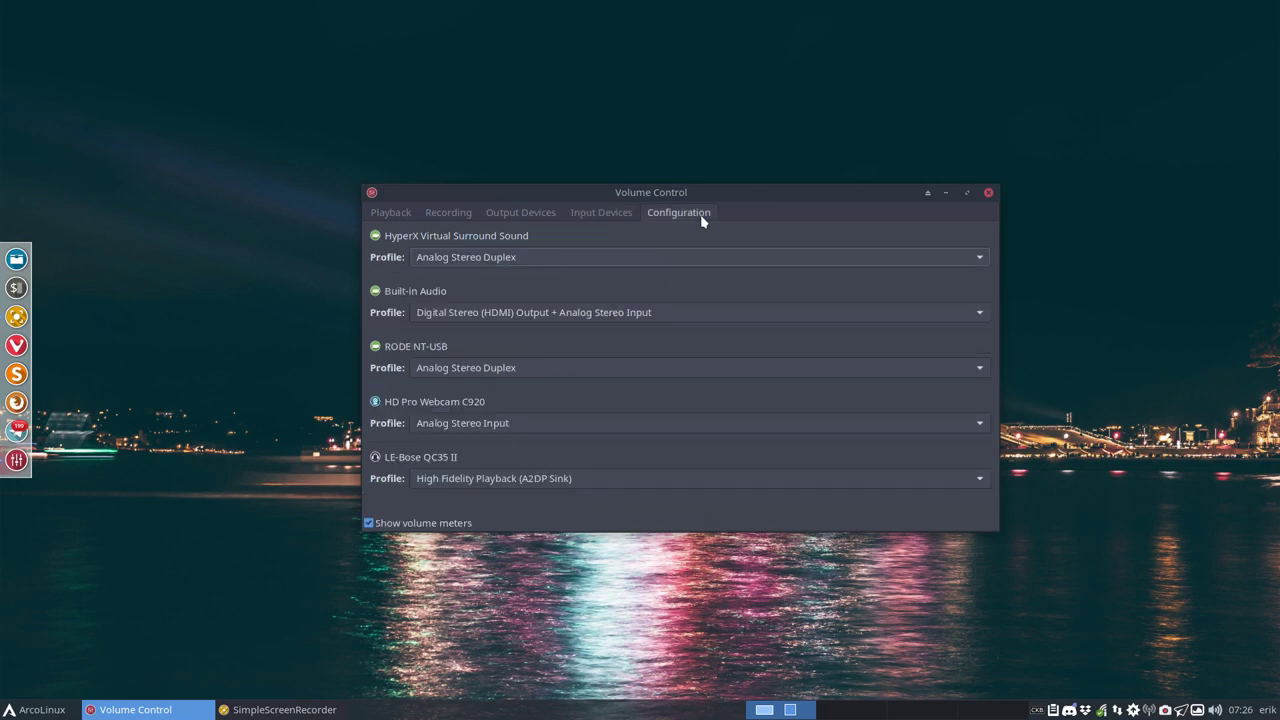
# - Maximize Volume Control, cycle through its tabs, and restore it on Input Devices
pyautogui.moveTo(640, 198); pyautogui.dragTo(630, 124)
pyautogui.doubleClick(630, 124)
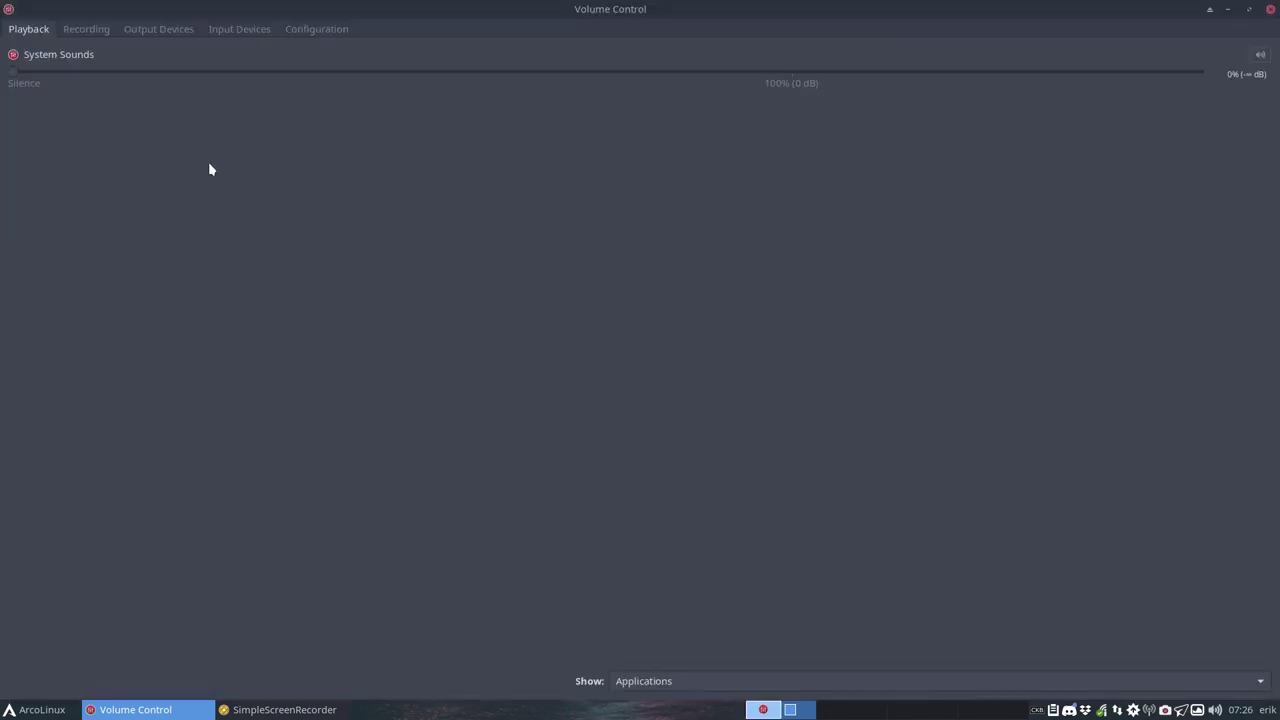
pyautogui.click(92, 31)
pyautogui.click(162, 29)
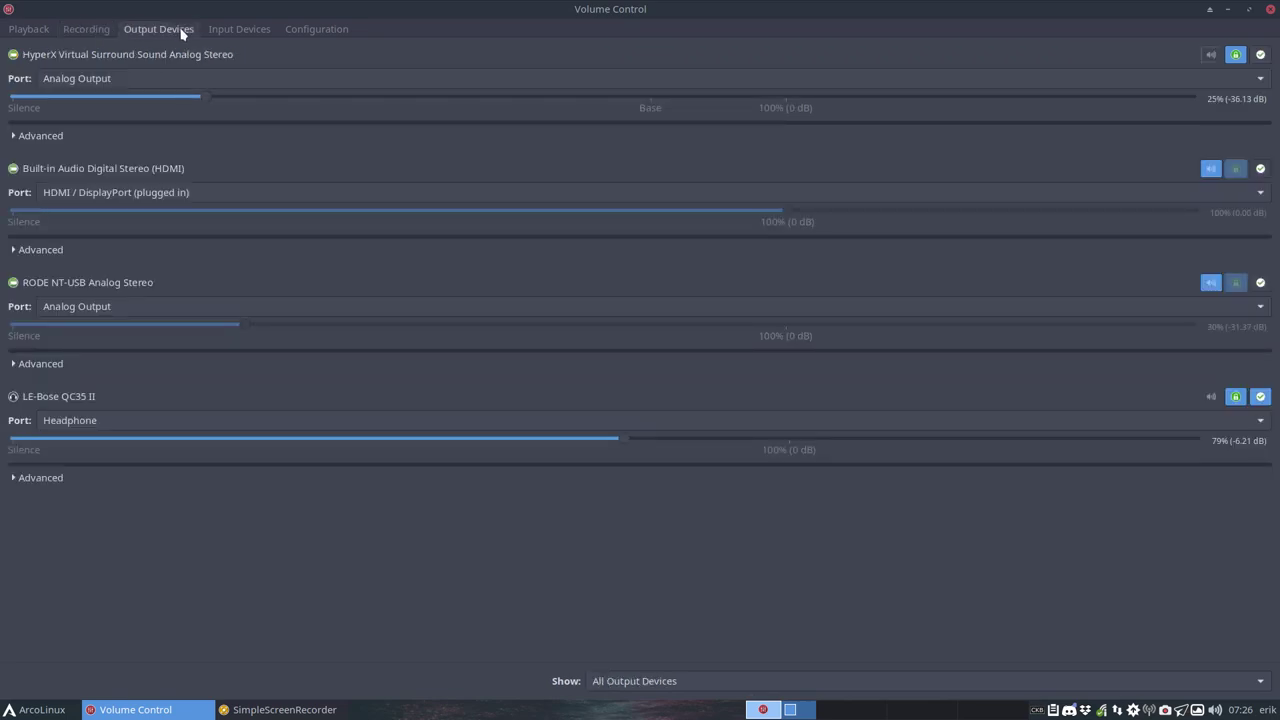
pyautogui.click(250, 32)
pyautogui.click(329, 31)
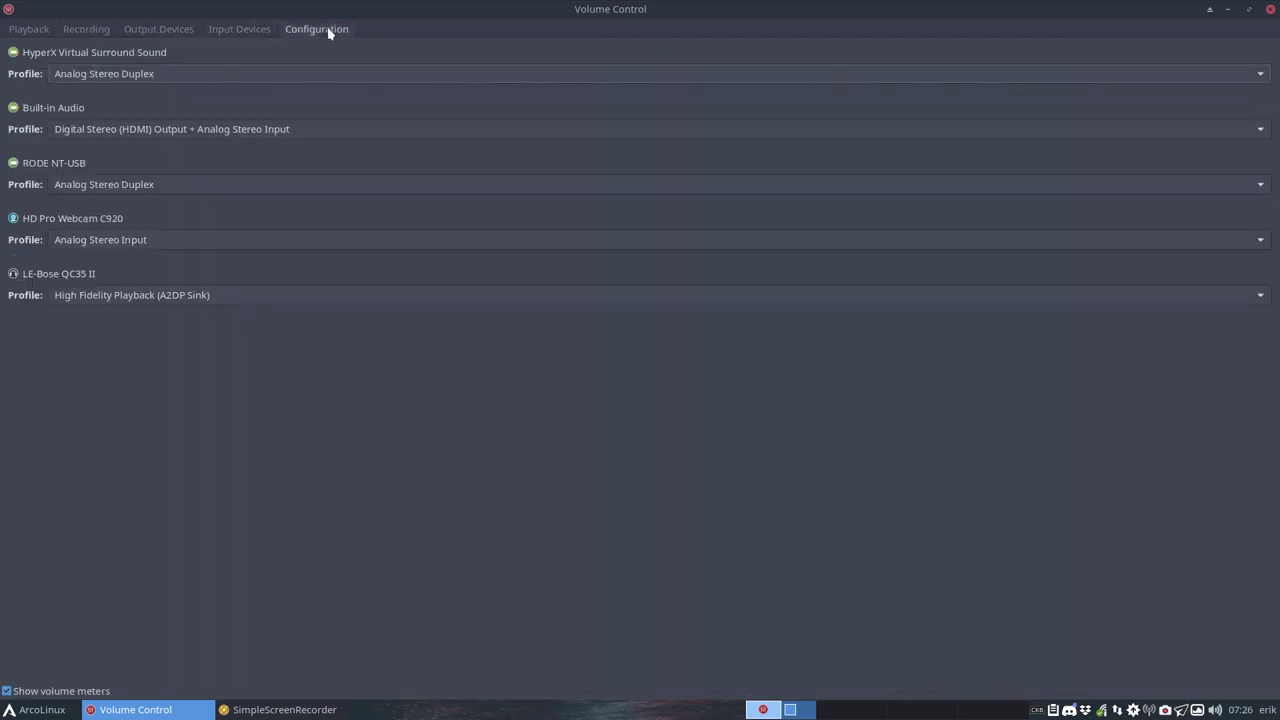
pyautogui.click(247, 31)
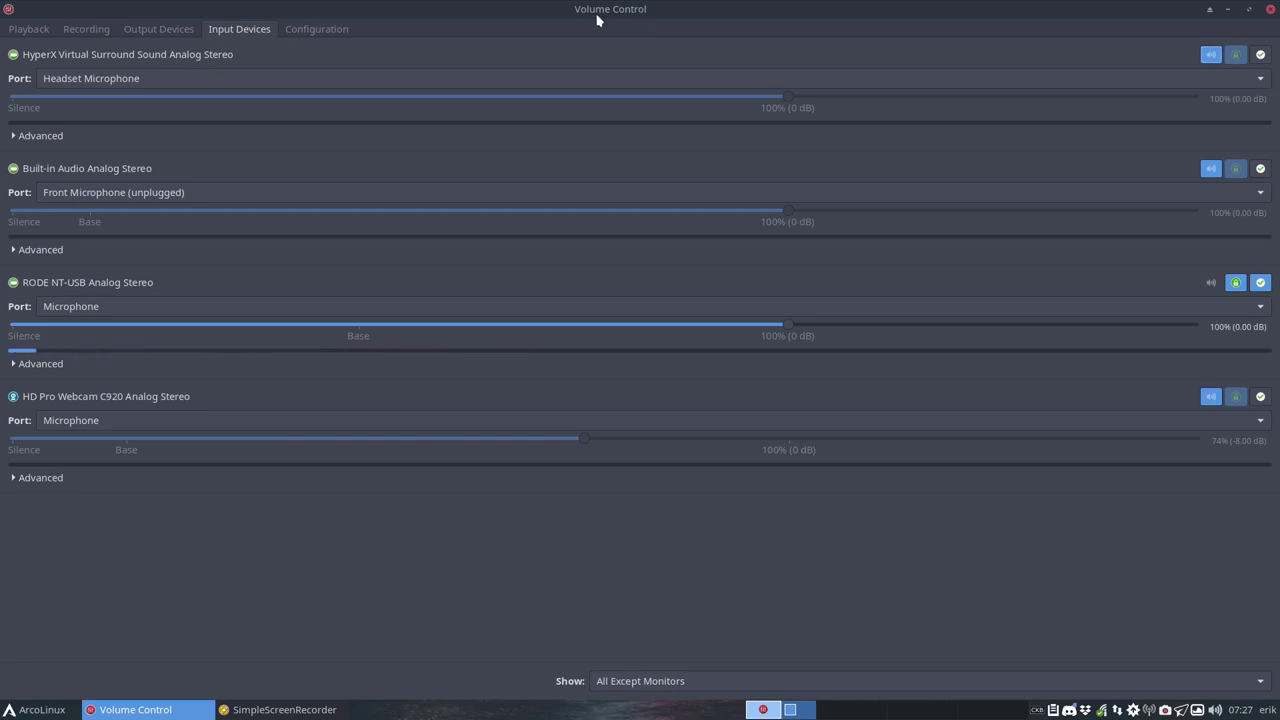
pyautogui.moveTo(597, 19); pyautogui.dragTo(684, 107)
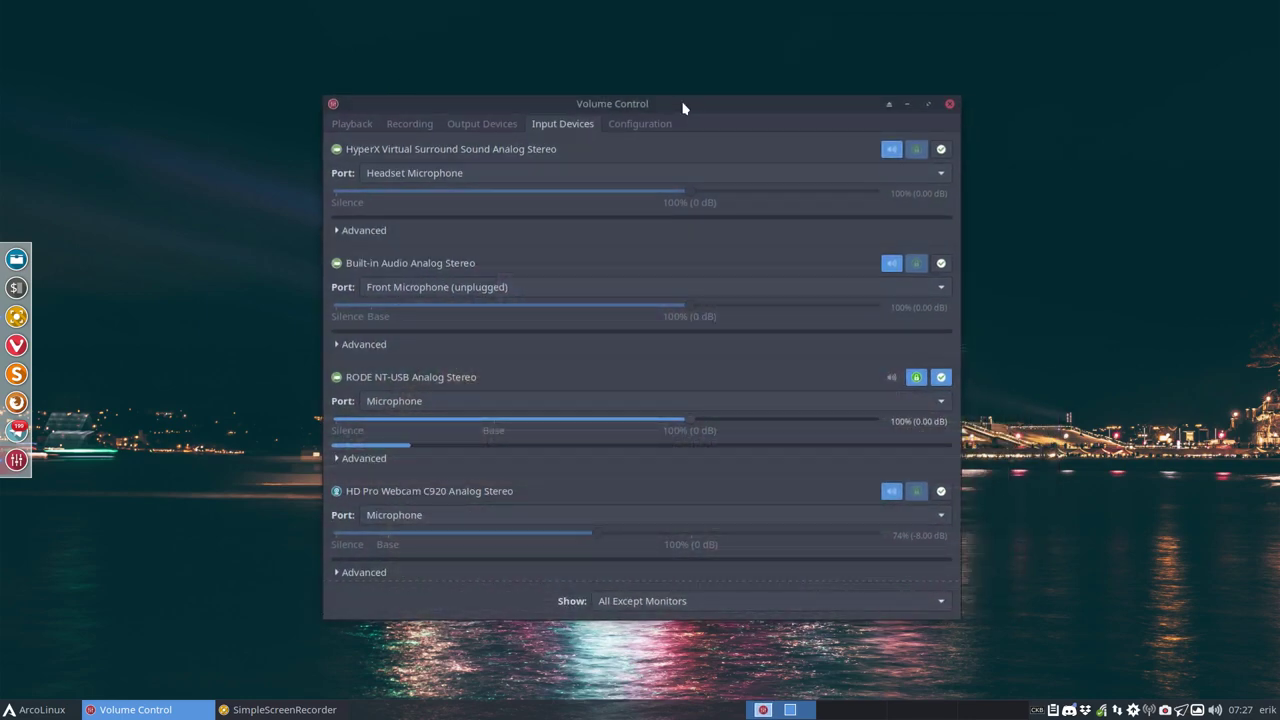